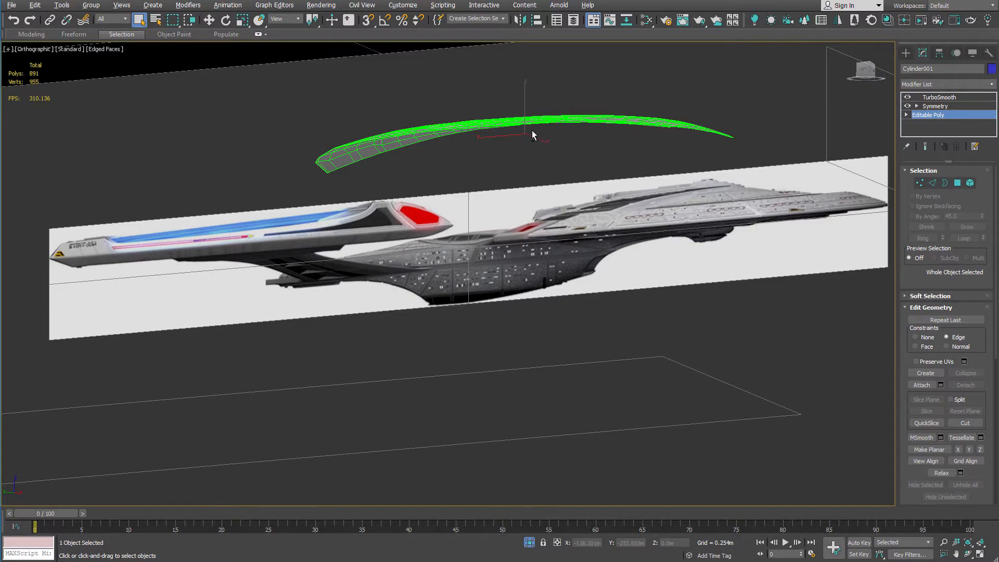
Examine the unfinished saucer mesh against the side and top reference images from several angles
alt+middle_drag(532, 135, 655, 193)
scroll(655, 193, up, 5)
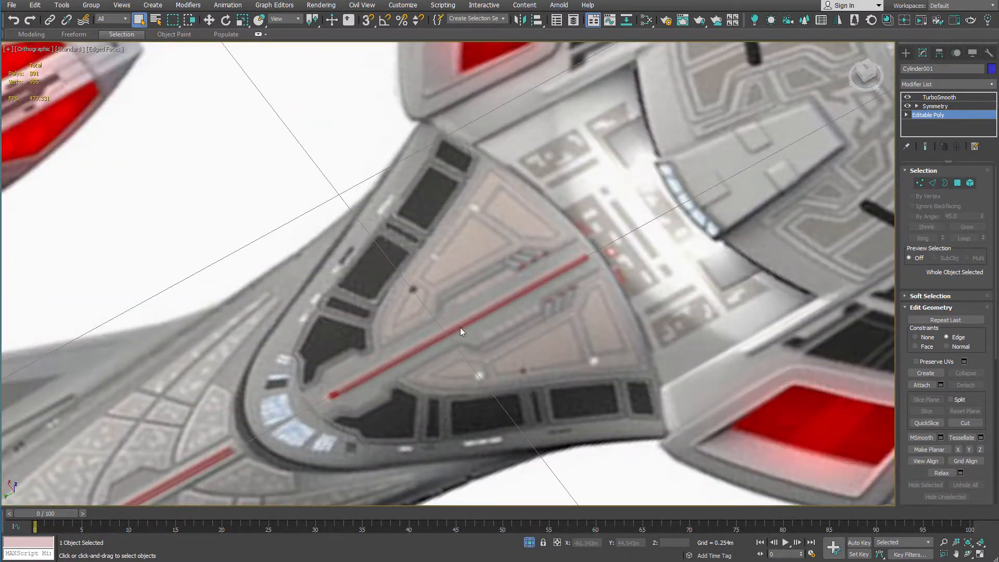
scroll(561, 242, down, 5)
alt+middle_drag(561, 242, 411, 306)
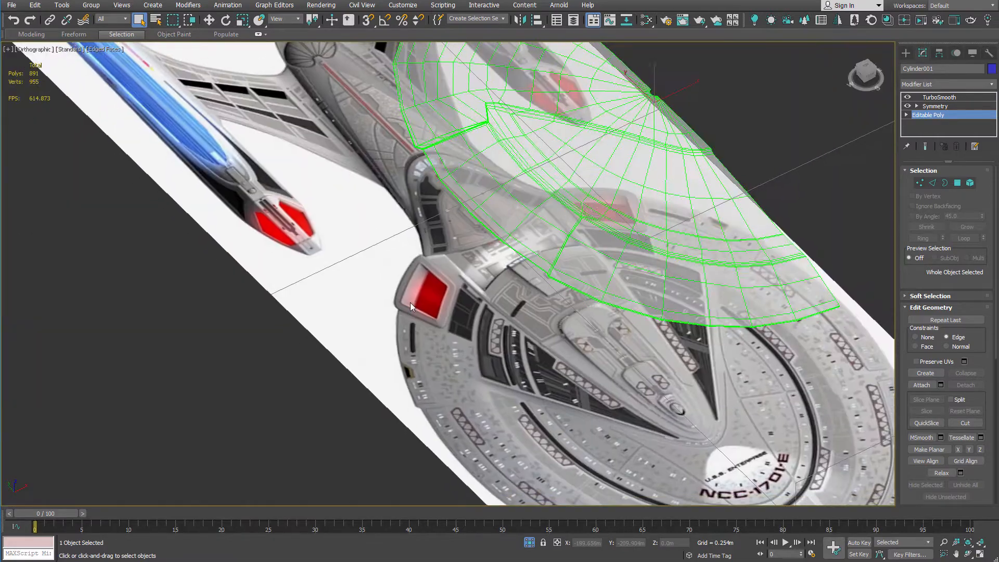
scroll(411, 306, down, 5)
alt+middle_drag(524, 221, 494, 262)
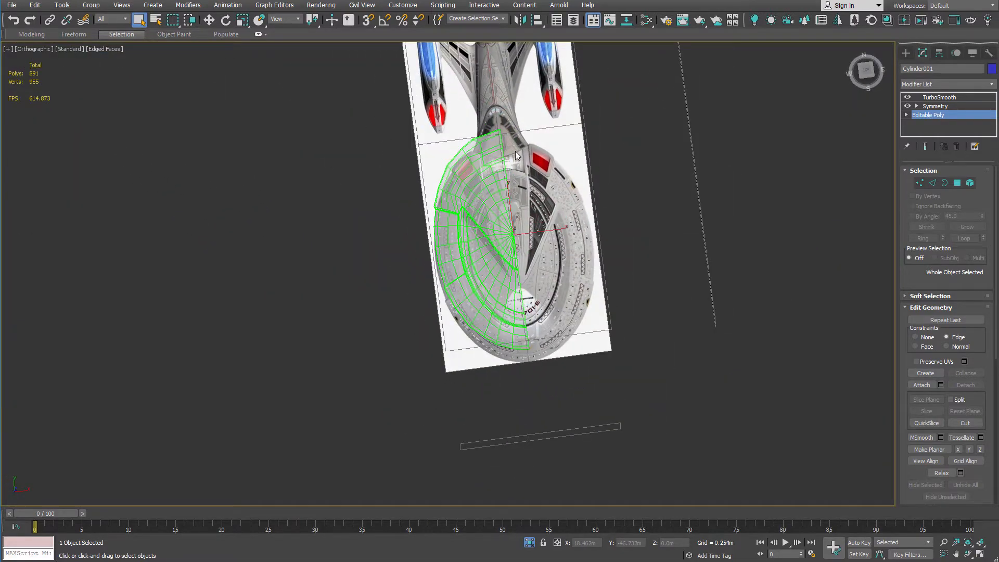
Compare the saucer's rear edge with the neck, engine windows and hull outline in the top-view reference
key(t)
scroll(515, 156, down, 5)
scroll(479, 288, up, 5)
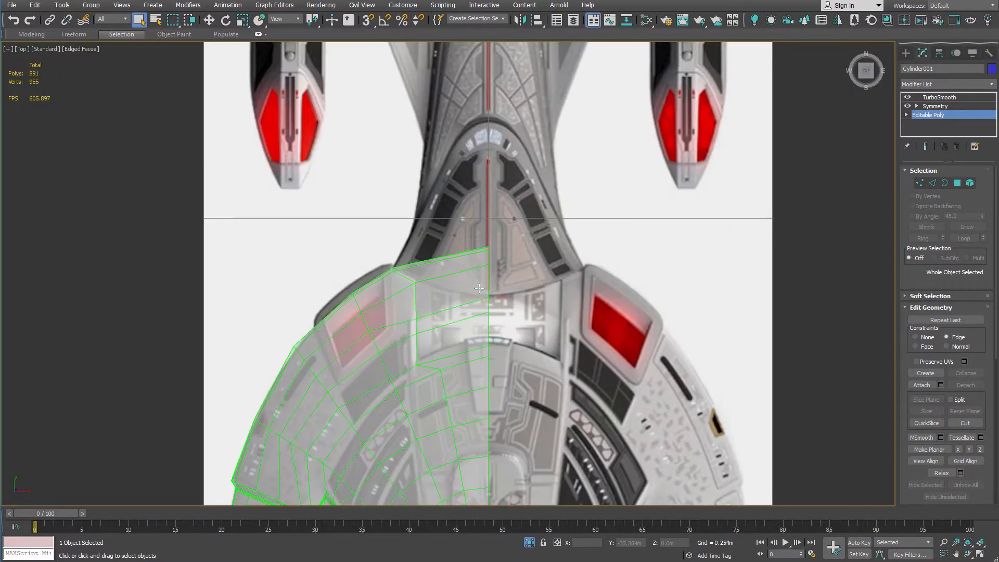
scroll(479, 289, up, 4)
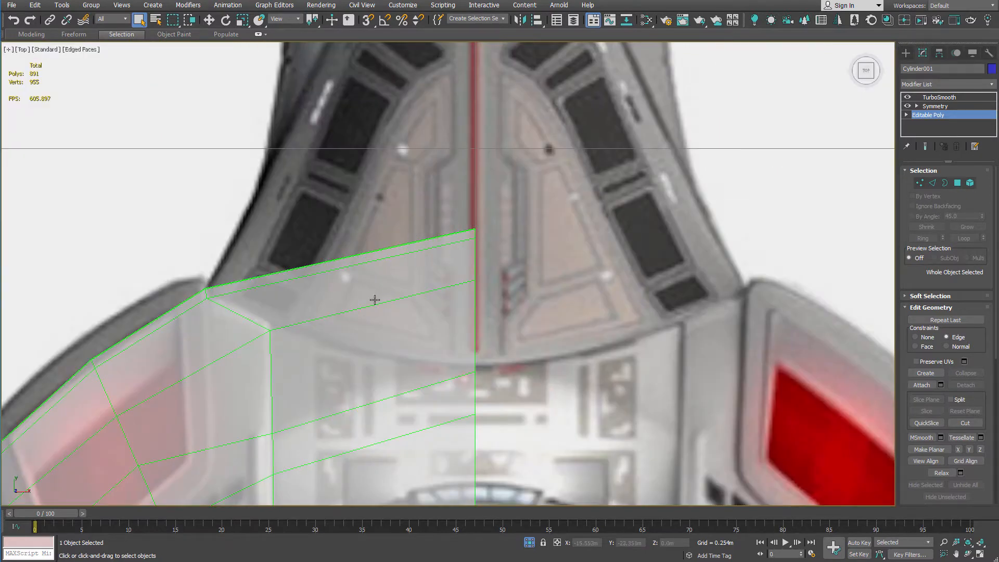
middle_drag(374, 300, 441, 185)
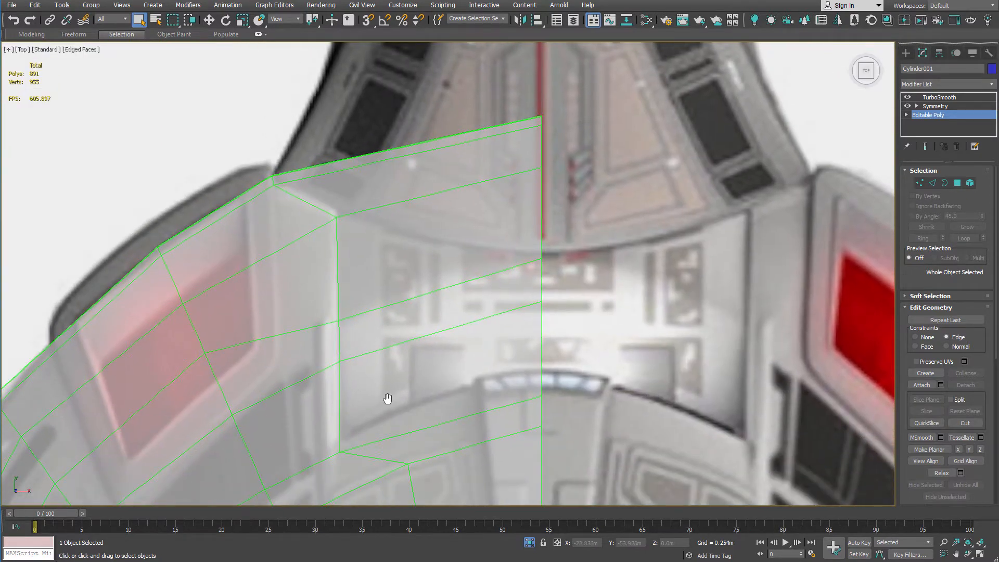
middle_drag(388, 398, 420, 285)
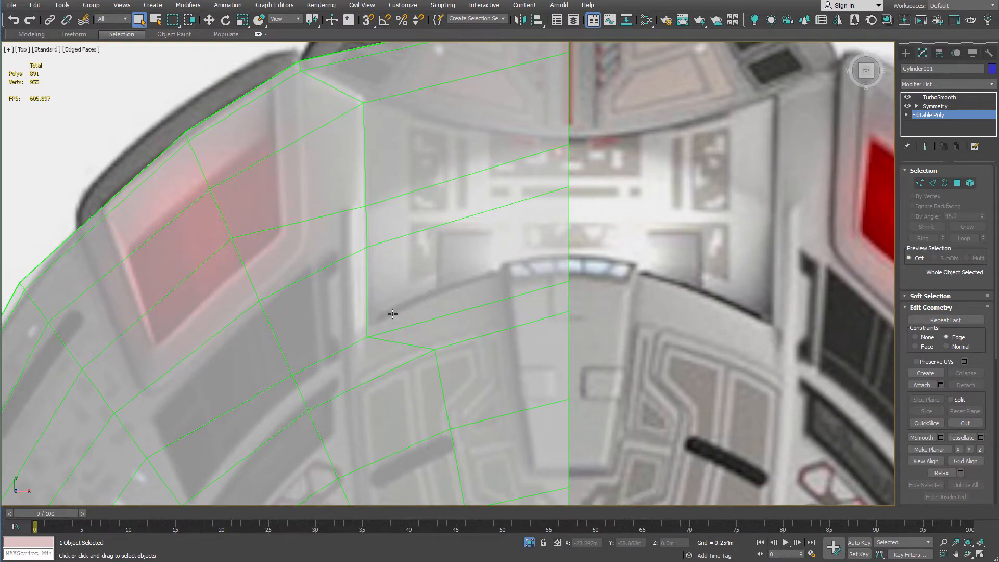
scroll(440, 307, down, 4)
middle_drag(446, 317, 486, 178)
scroll(458, 193, down, 1)
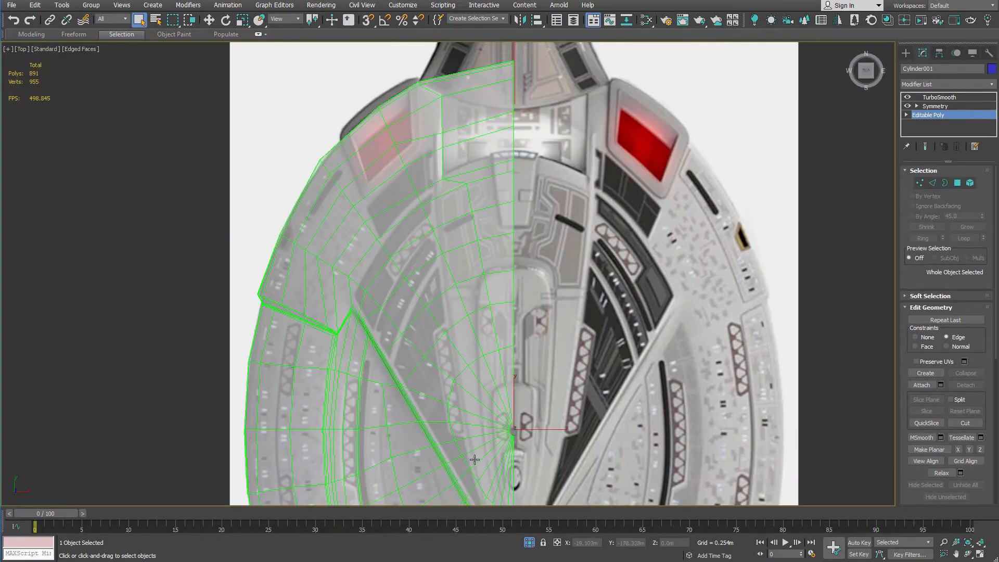
scroll(548, 216, down, 2)
scroll(497, 238, up, 5)
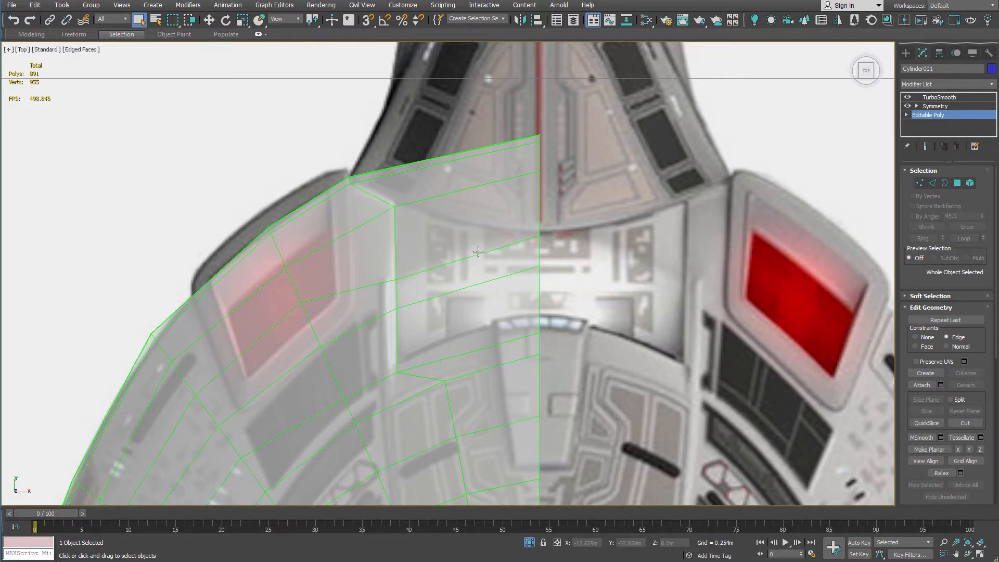
middle_drag(493, 229, 506, 285)
scroll(518, 277, up, 2)
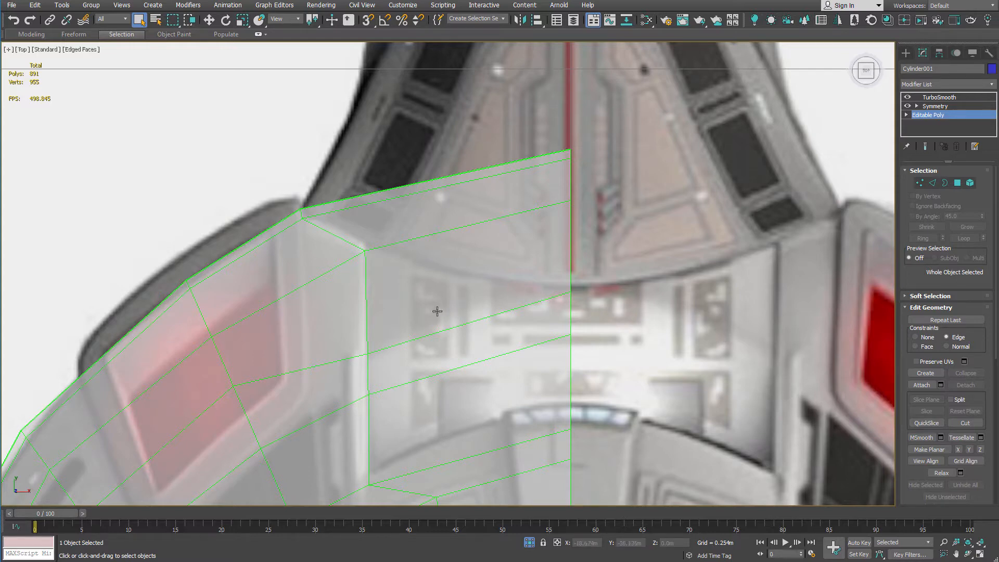
middle_drag(382, 356, 407, 293)
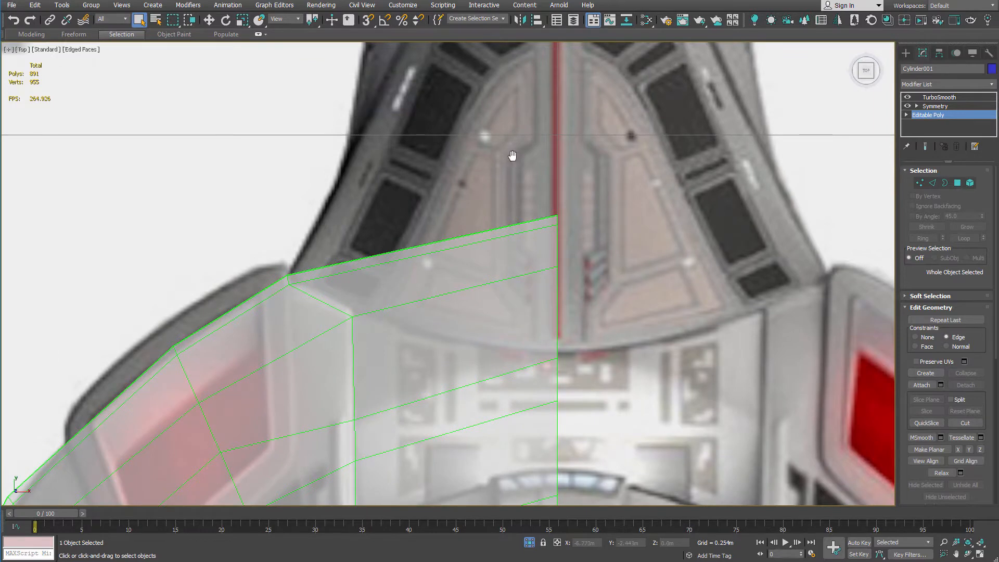
scroll(494, 338, down, 5)
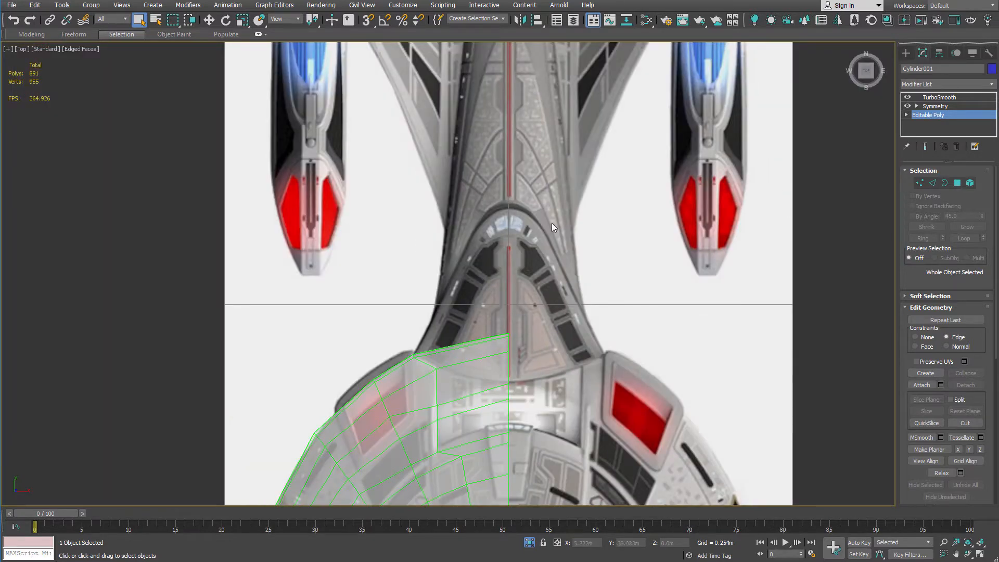
middle_drag(509, 169, 541, 281)
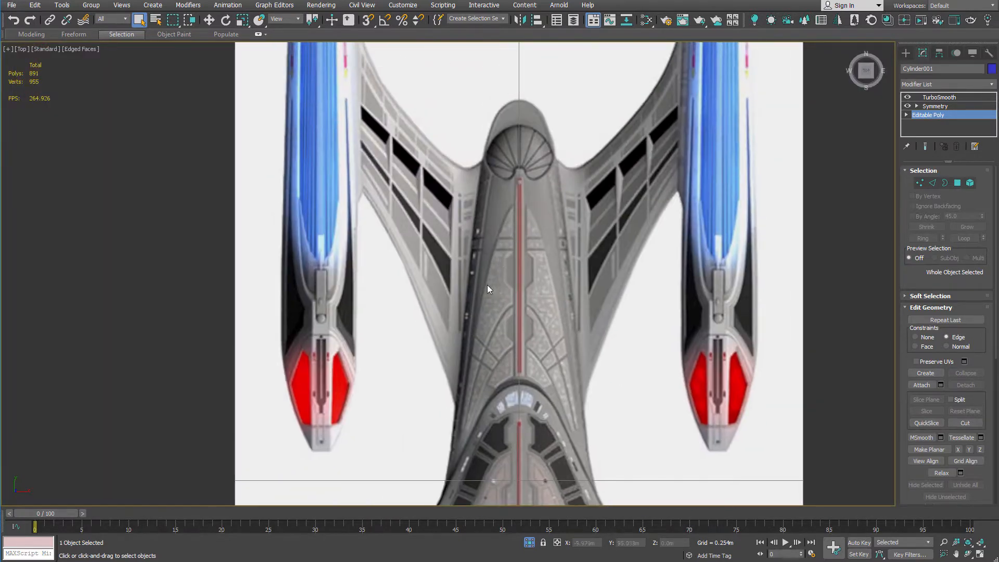
scroll(488, 286, down, 2)
middle_drag(495, 377, 481, 164)
scroll(480, 275, up, 6)
middle_drag(484, 322, 491, 258)
scroll(370, 168, down, 3)
middle_drag(438, 198, 514, 267)
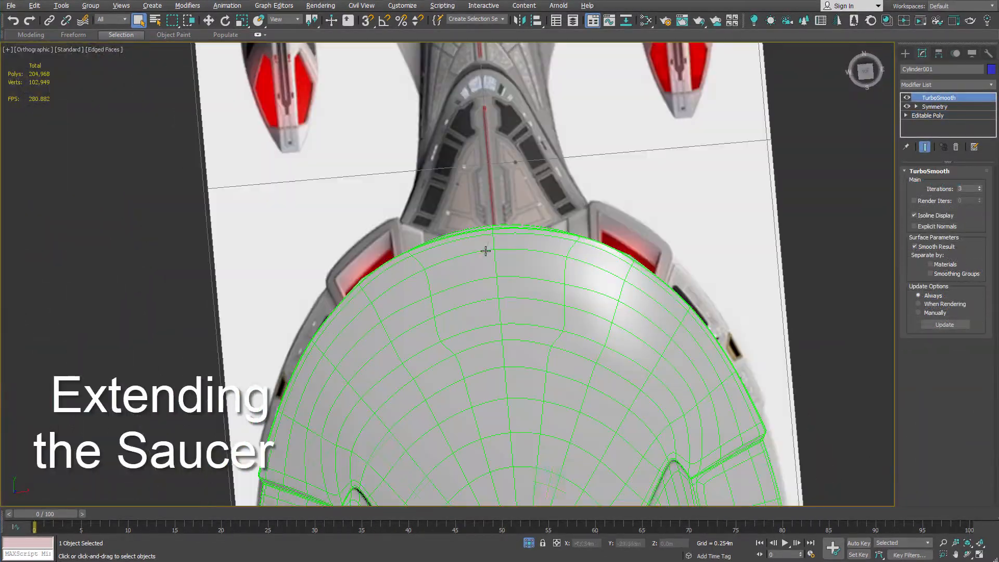
Move the rear extension's two centerline vertices back to about Y 42 m and its two side vertices outward toward the neck outline
click(927, 115)
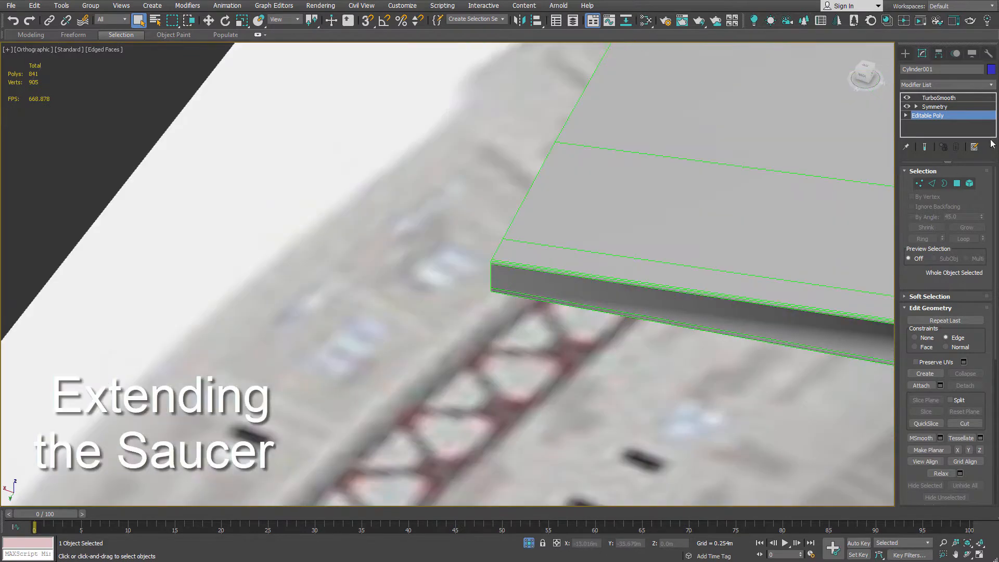
click(919, 183)
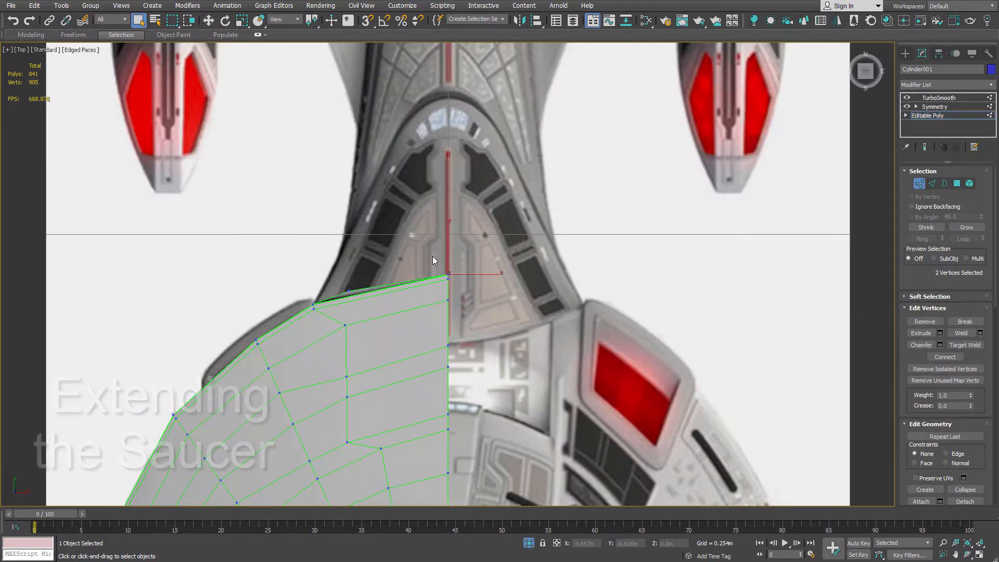
drag(433, 256, 434, 76)
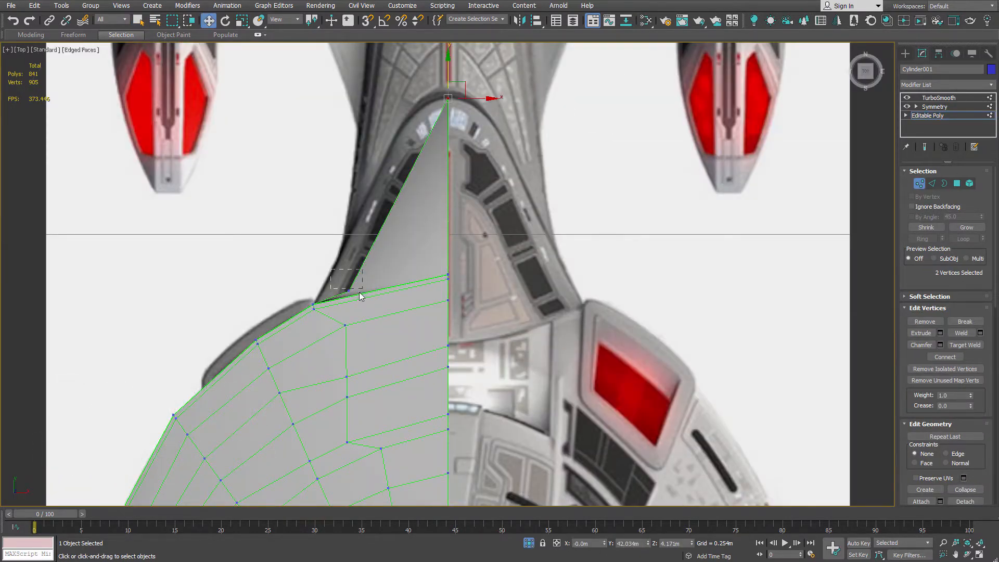
drag(362, 275, 347, 252)
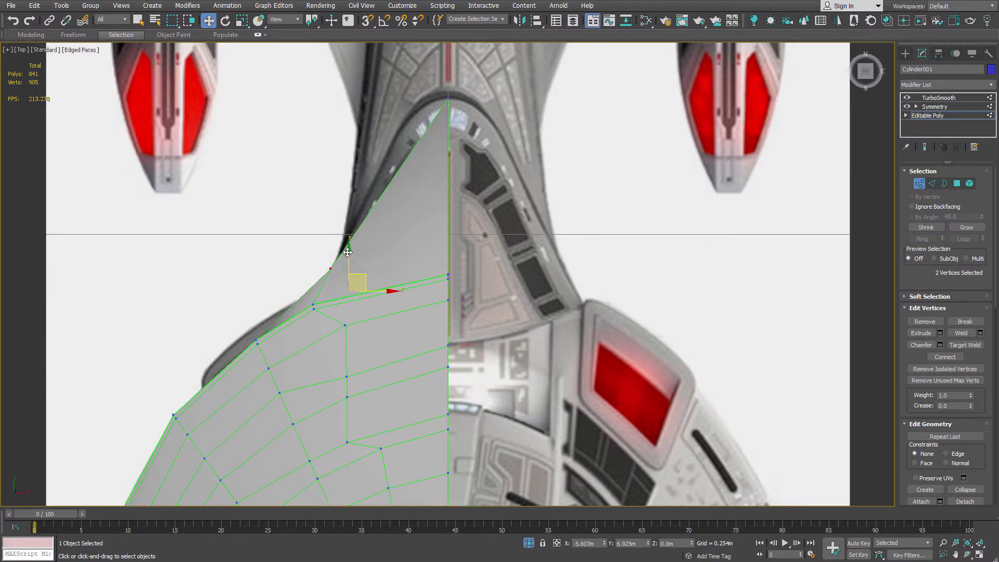
Try to slide the four rim vertices beside the saucer's rear corner along their edges
alt+middle_drag(347, 252, 507, 207)
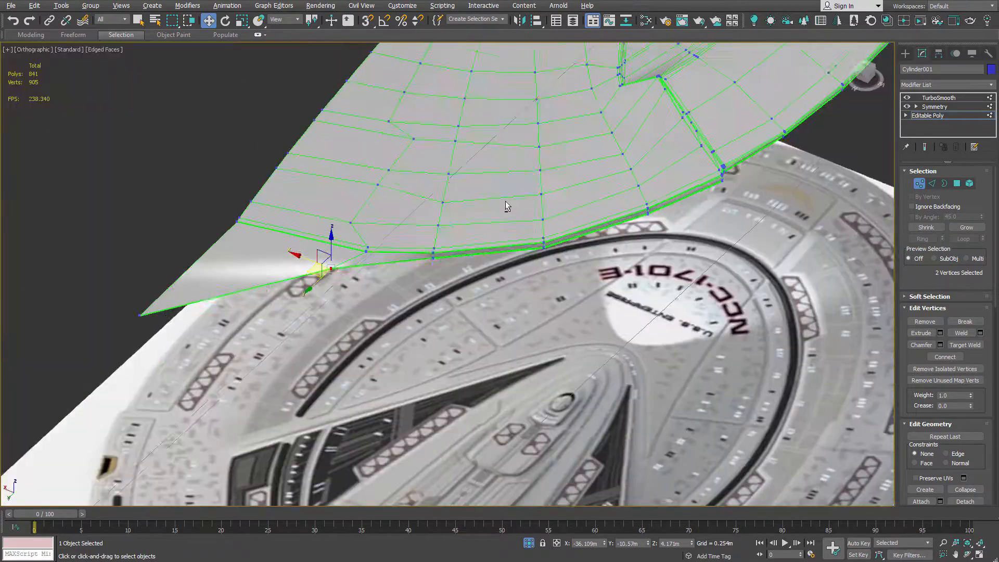
scroll(447, 243, up, 5)
drag(385, 274, 412, 300)
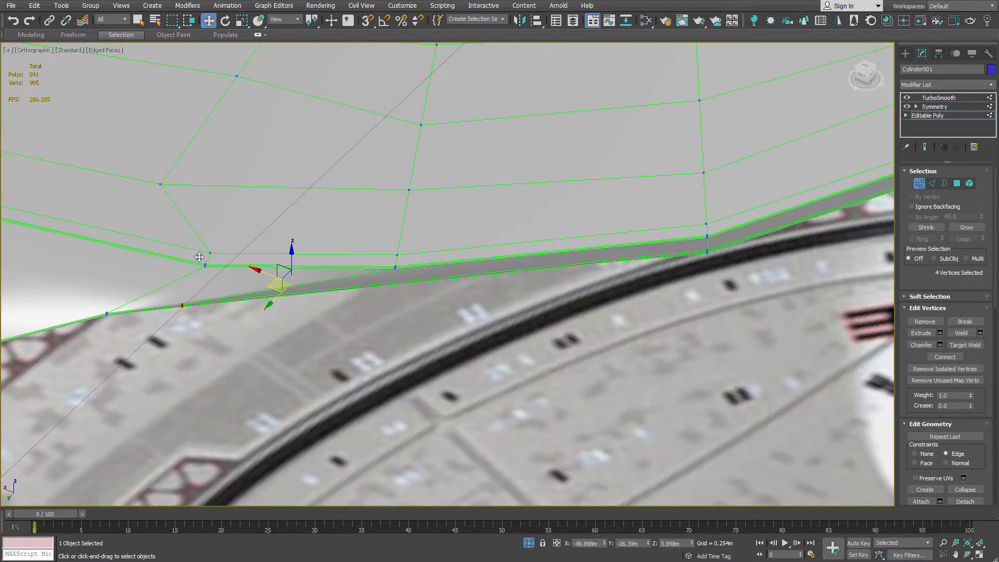
key(ctrl+z)
key(shift+x)
Move the rim vertices beside the saucer's rear corner, in the top view, to the inner end of the red engine housing
alt+middle_drag(204, 257, 520, 233)
scroll(477, 250, down, 4)
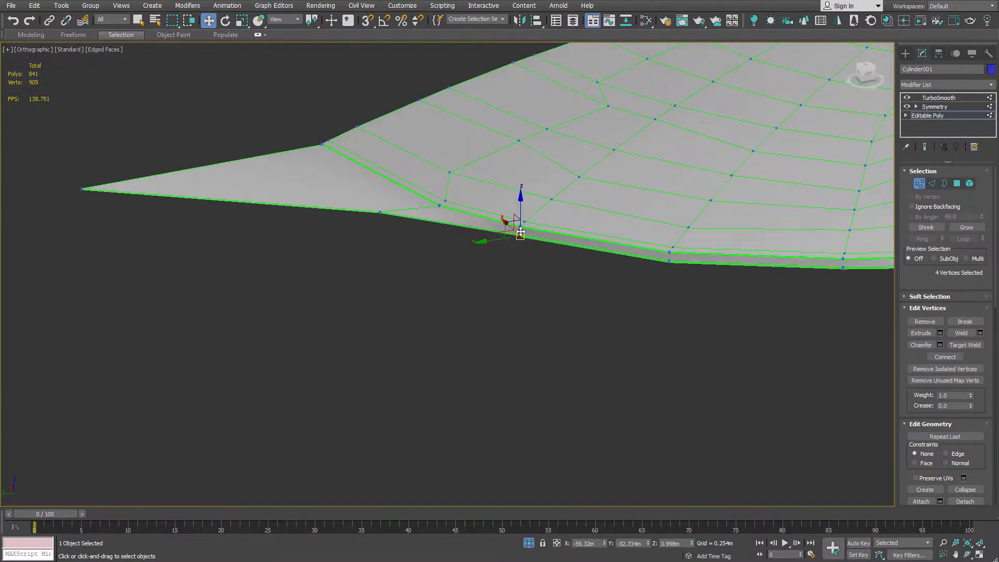
scroll(520, 232, up, 2)
drag(504, 205, 544, 295)
alt+middle_drag(544, 295, 554, 242)
scroll(554, 242, up, 6)
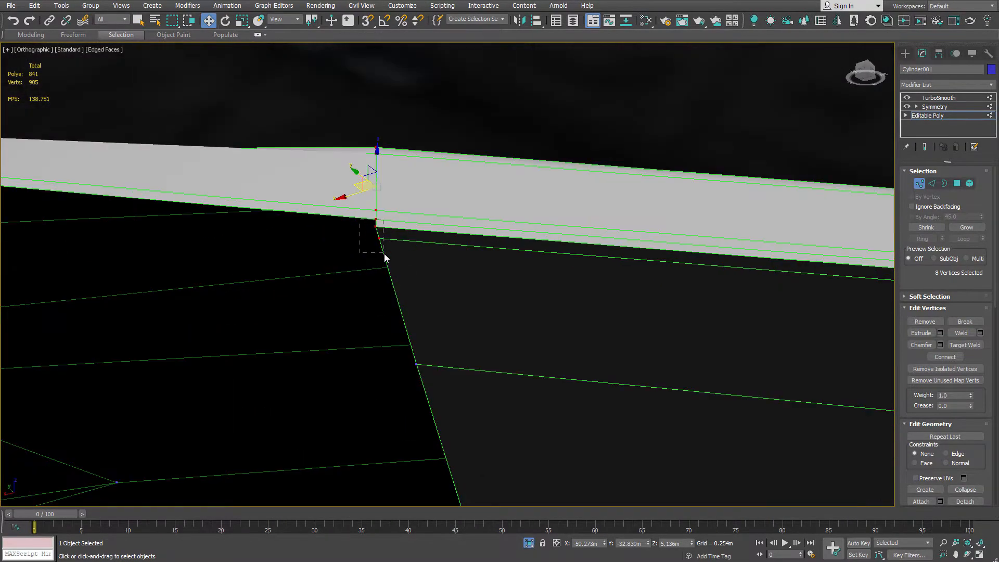
alt+drag(384, 254, 385, 254)
key(t)
scroll(499, 273, down, 8)
drag(500, 254, 616, 172)
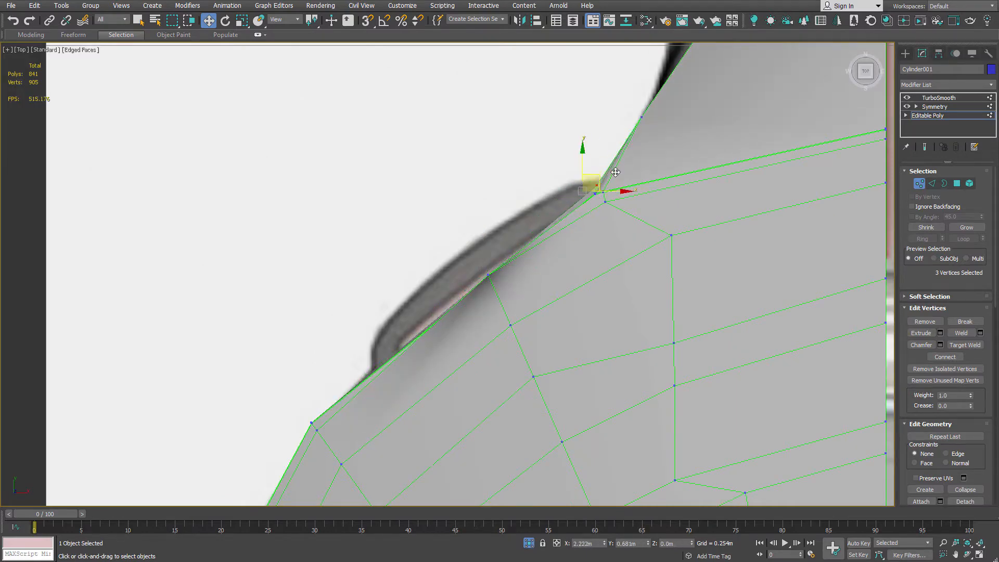
Move the extension's side vertices back along the neck and its two tip vertices to about Y 51.24 m
scroll(514, 209, down, 3)
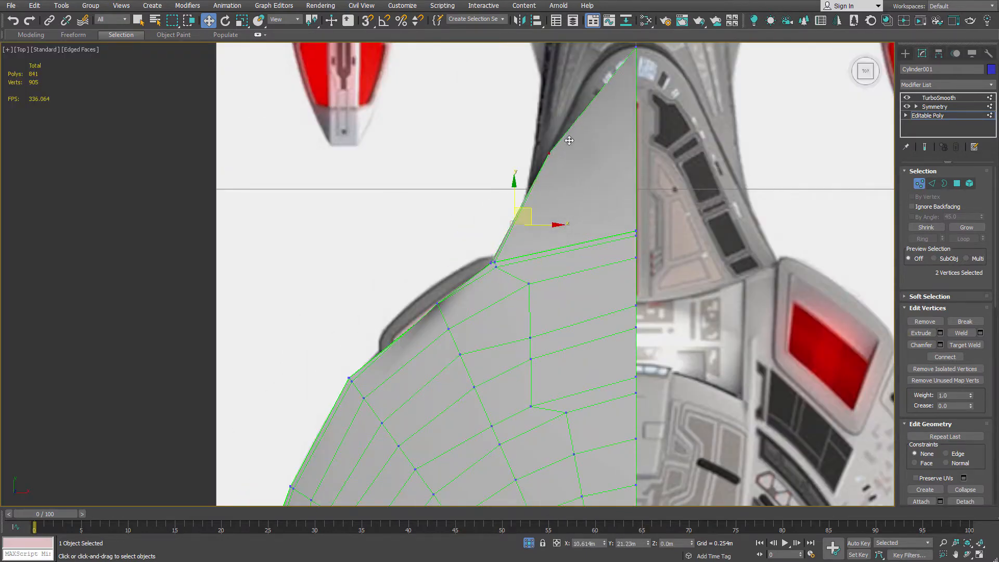
click(948, 97)
middle_drag(686, 118, 653, 255)
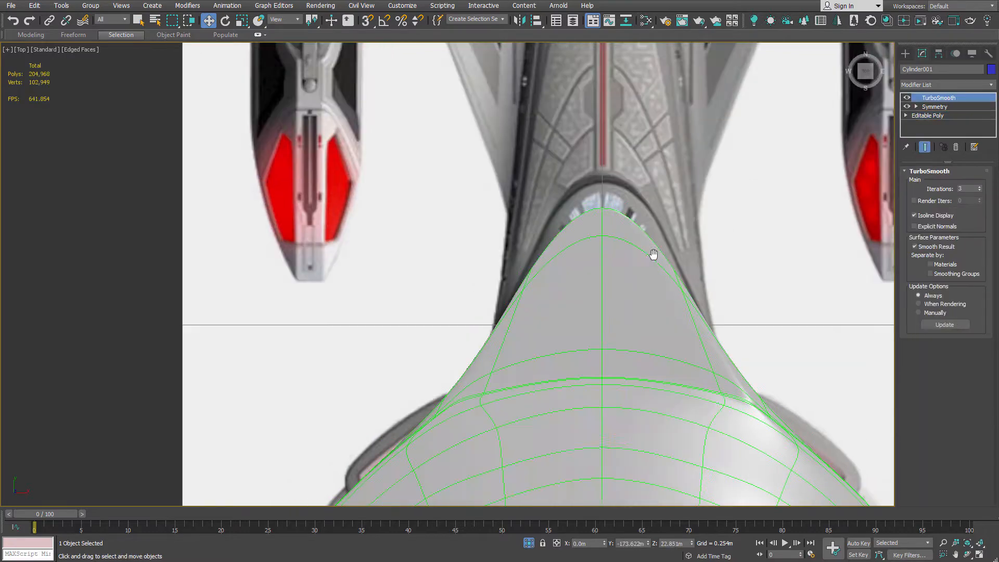
click(943, 115)
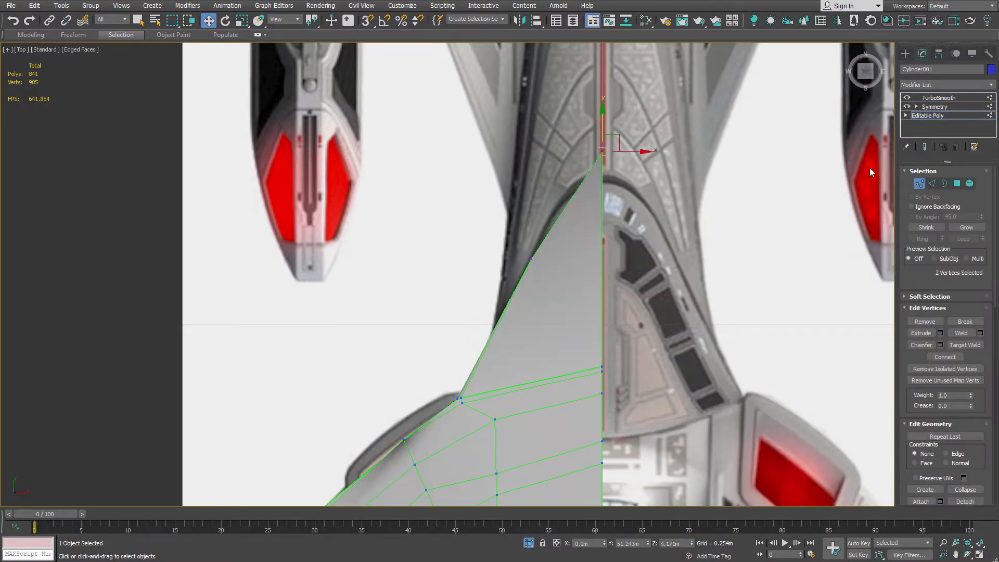
Check the smoothed rear extension against the reference images from the side and from above
click(940, 98)
scroll(759, 253, down, 6)
key(l)
alt+middle_drag(788, 181, 815, 198)
key(t)
middle_drag(471, 145, 562, 224)
scroll(562, 224, up, 5)
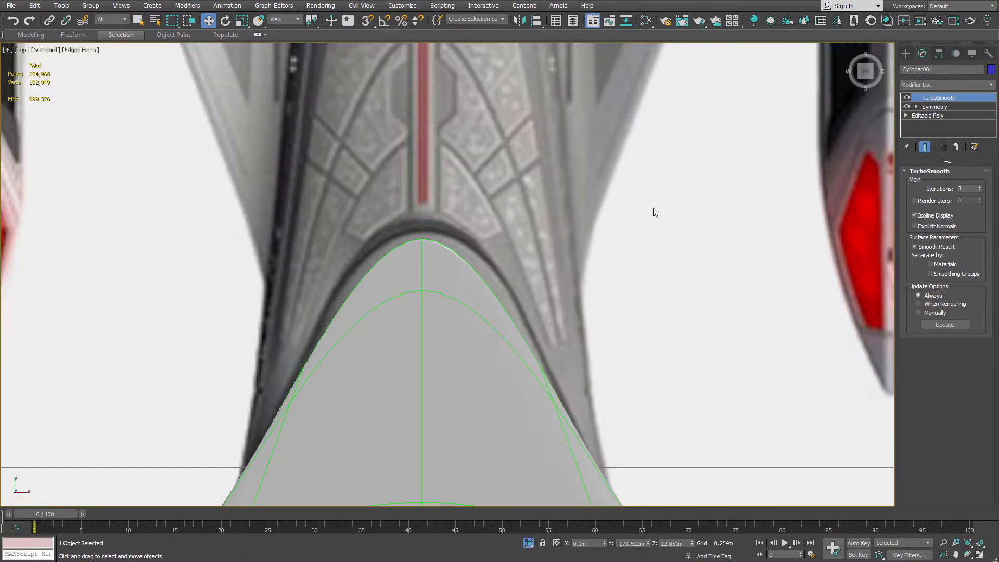
Show the smoothed end result during vertex editing and move the extension's two side vertices back to about X -18.65, Y 32.46 m
click(931, 115)
click(918, 184)
scroll(468, 248, down, 3)
click(923, 147)
scroll(437, 253, up, 4)
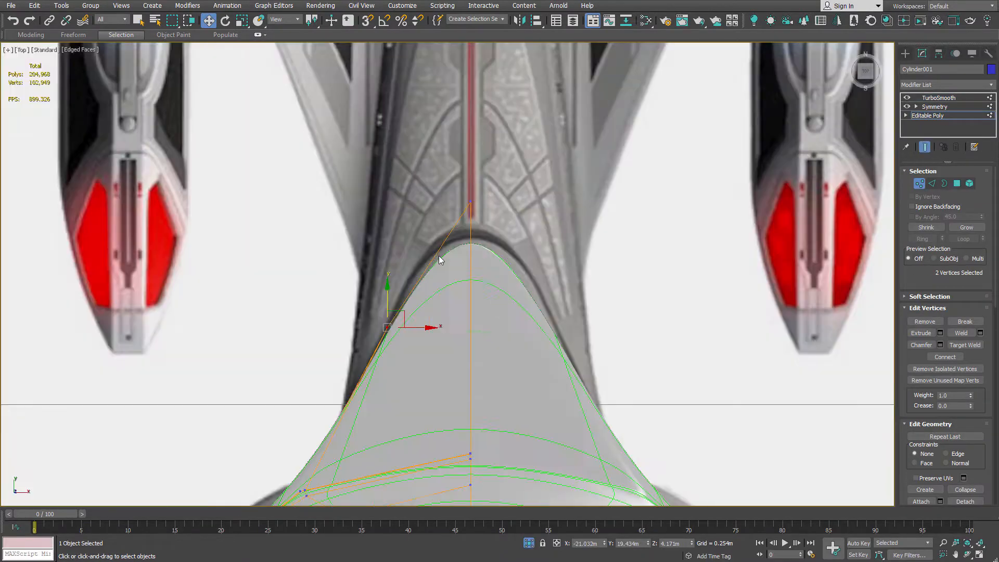
drag(400, 314, 410, 259)
scroll(410, 259, down, 3)
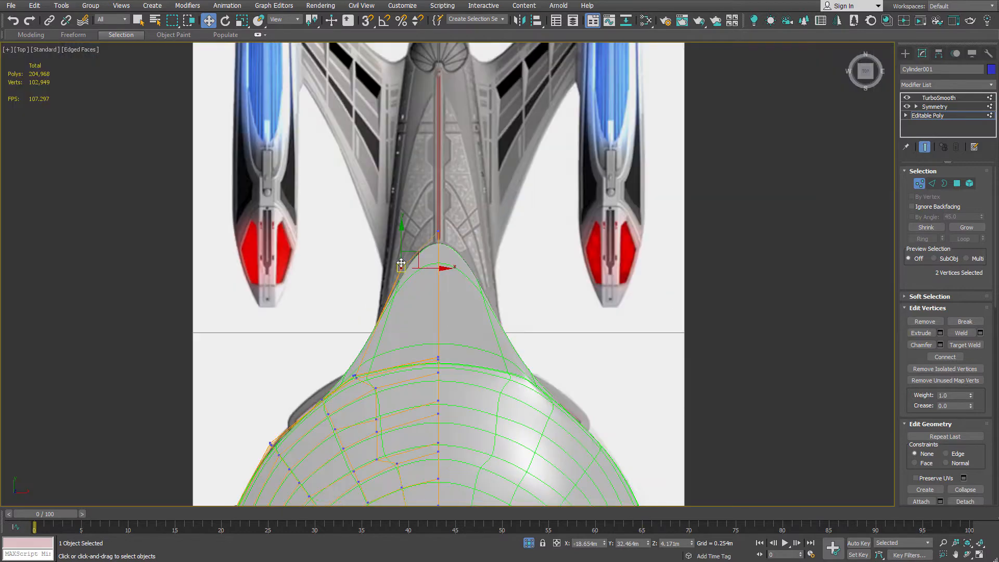
Slide the vertex just inside the saucer's rear corner farther inward along its edge
scroll(447, 333, up, 6)
scroll(575, 363, up, 3)
drag(589, 344, 676, 353)
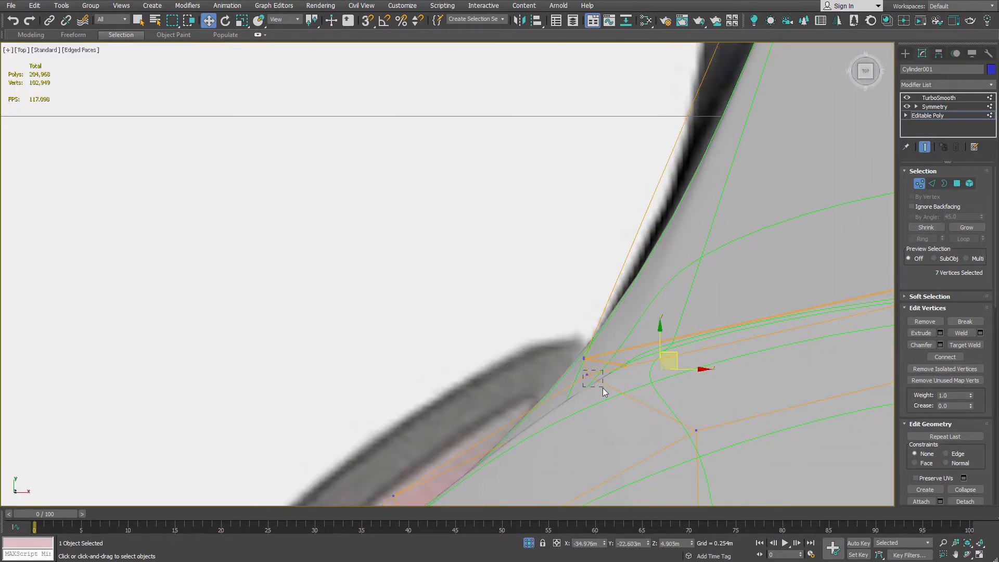
scroll(682, 416, down, 2)
middle_drag(532, 488, 596, 371)
scroll(595, 371, up, 2)
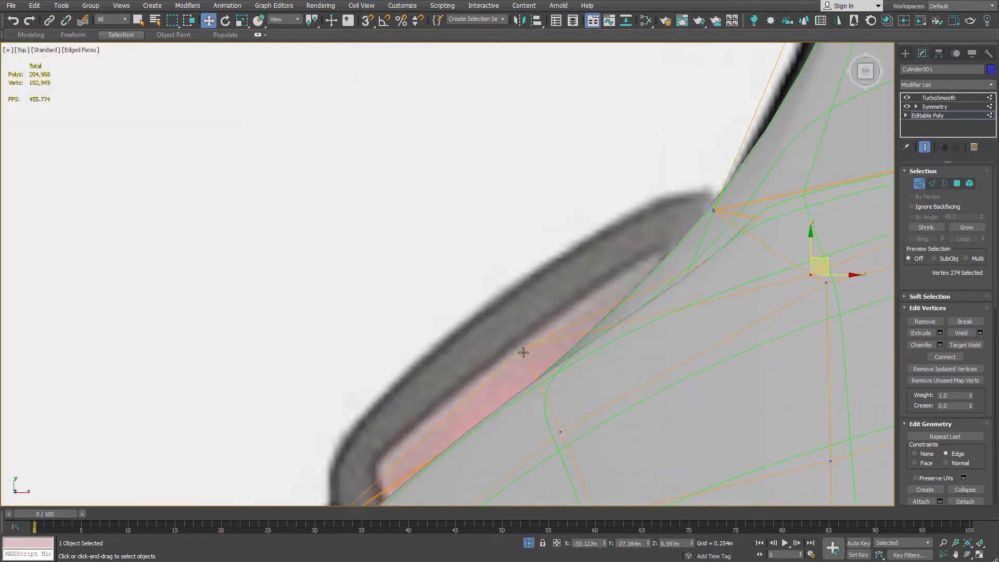
Slide the vertex just inside the rim beside the red engine window inward along its edge
drag(536, 332, 585, 398)
middle_drag(594, 462, 453, 425)
scroll(454, 425, up, 2)
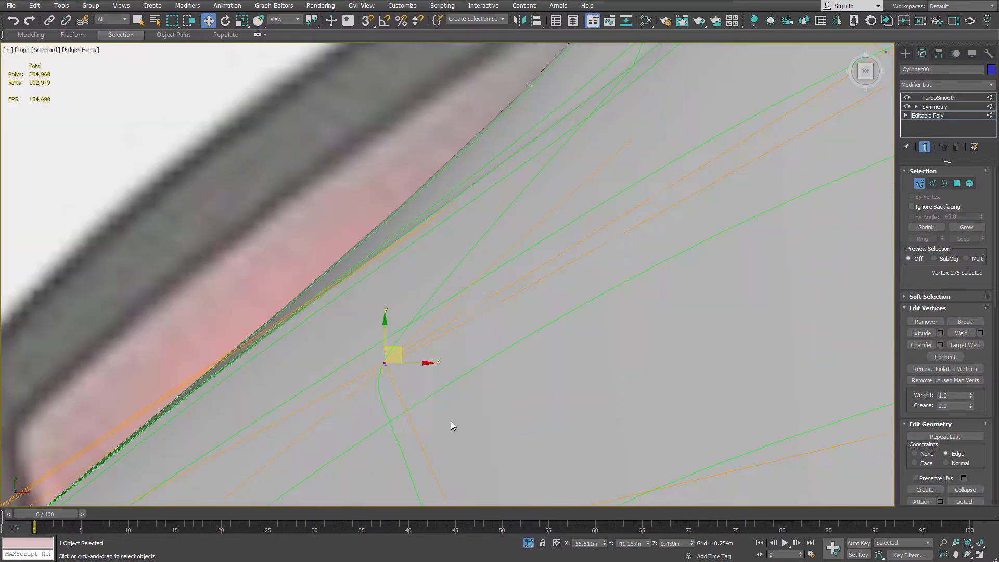
scroll(408, 356, down, 4)
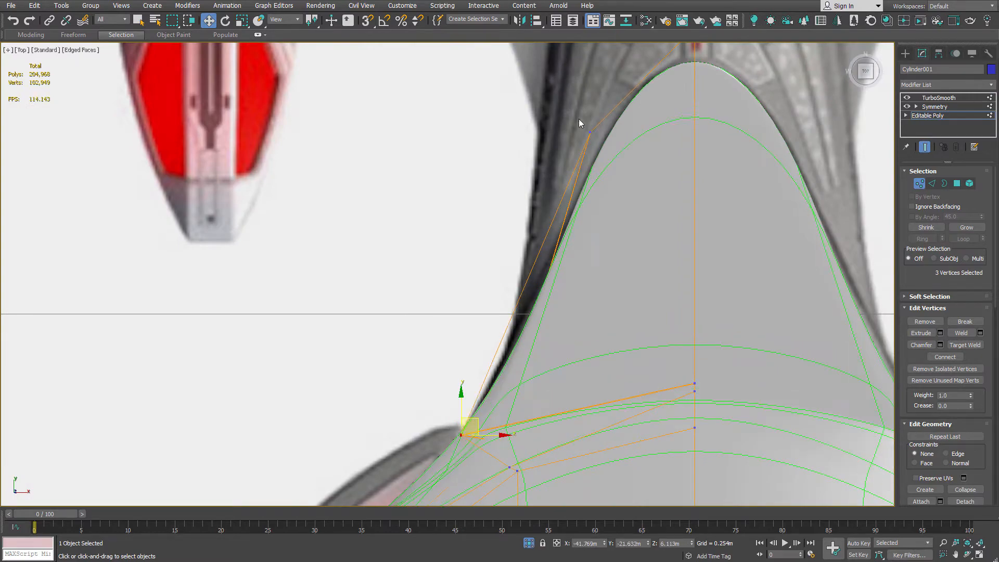
Move the extension's side vertices outward and its two tip vertices back to about Y 53.28 m to match the neck's arch
drag(600, 119, 577, 132)
middle_drag(667, 111, 554, 298)
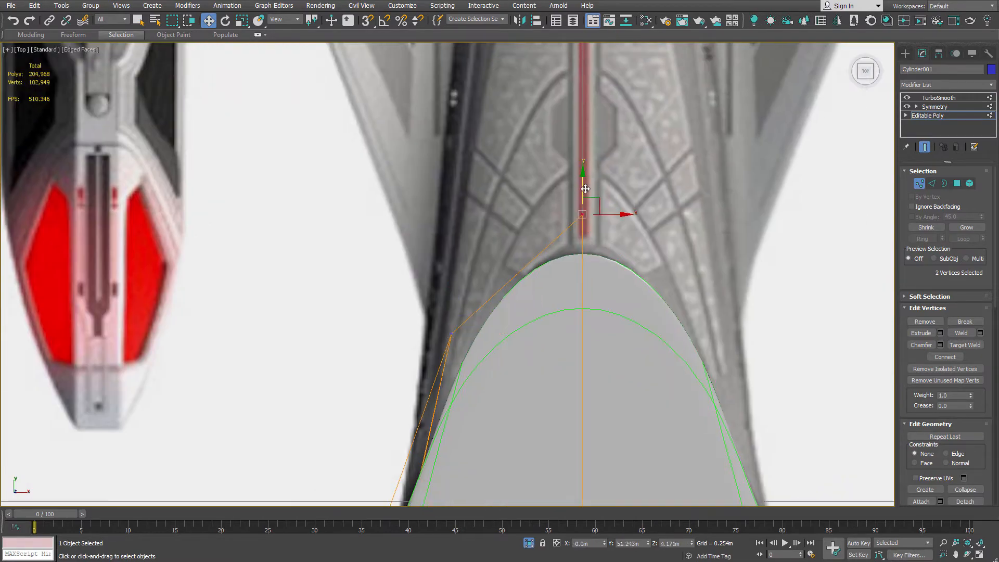
drag(585, 188, 585, 177)
Check the rear extension's profile against the neck in the side reference image
scroll(581, 208, down, 8)
alt+middle_drag(582, 237, 680, 157)
scroll(609, 189, up, 6)
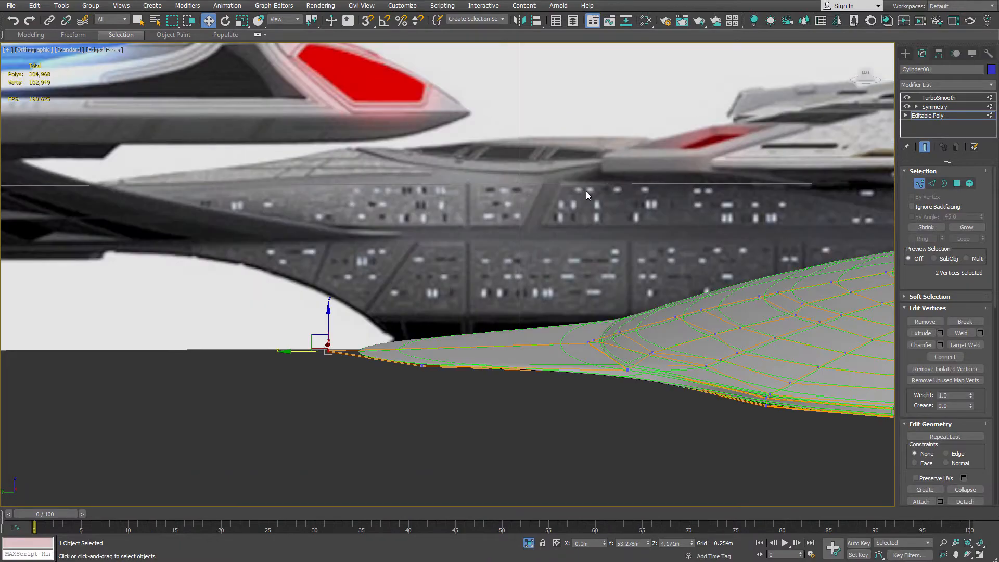
key(l)
key(z)
scroll(579, 203, down, 10)
middle_drag(560, 243, 328, 253)
scroll(561, 286, down, 4)
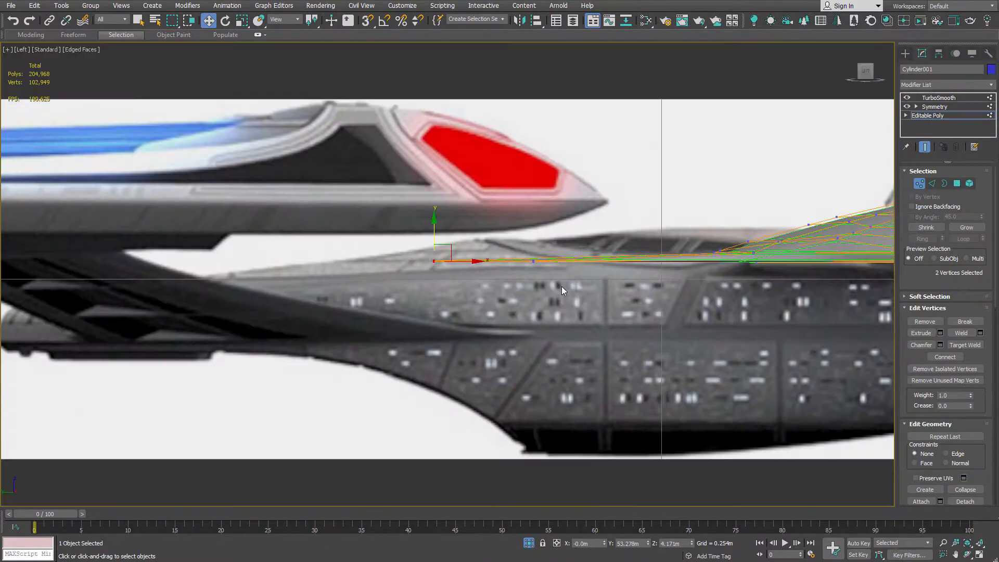
alt+middle_drag(561, 286, 551, 337)
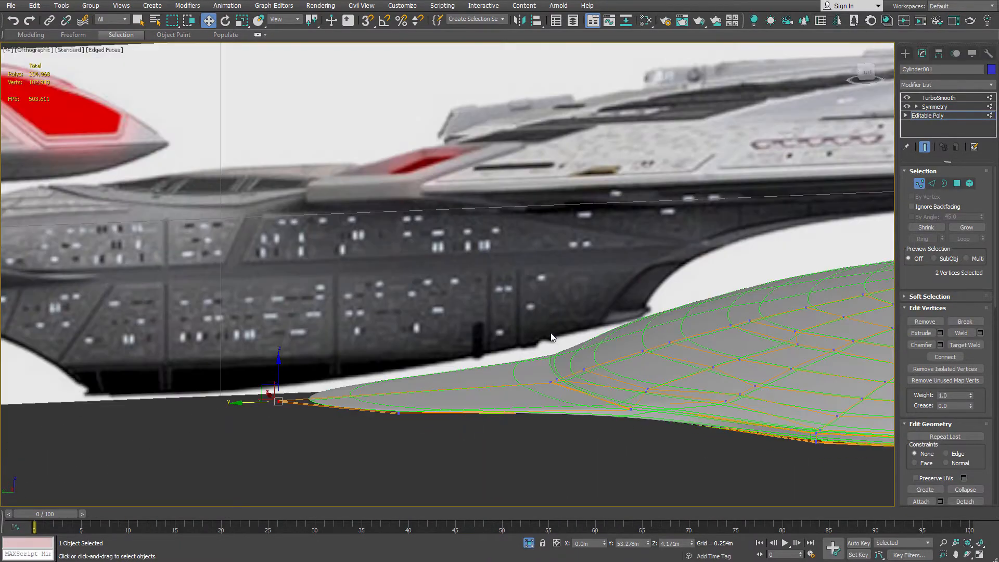
scroll(549, 379, up, 6)
scroll(565, 405, up, 2)
drag(526, 341, 566, 386)
key(l)
key(z)
scroll(552, 334, down, 12)
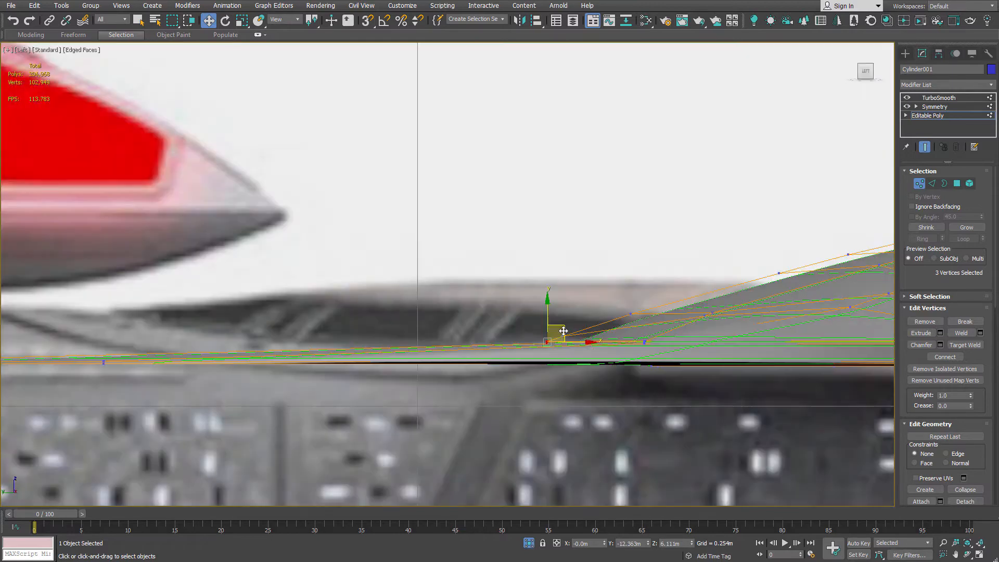
drag(564, 331, 459, 246)
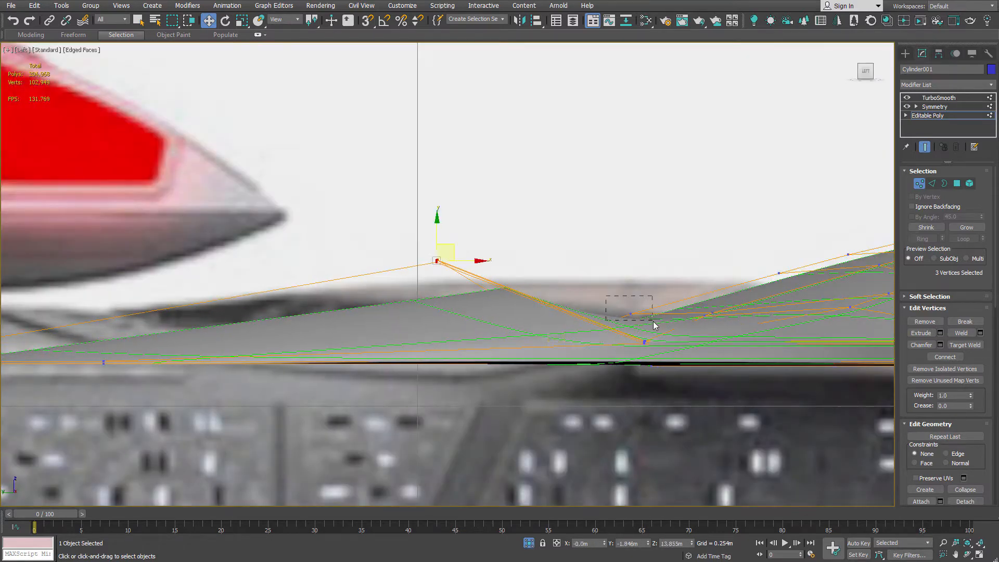
drag(652, 321, 653, 322)
drag(631, 284, 631, 273)
key(ctrl+z)
alt+middle_drag(628, 263, 624, 293)
key(ctrl+z)
key(ctrl+z)
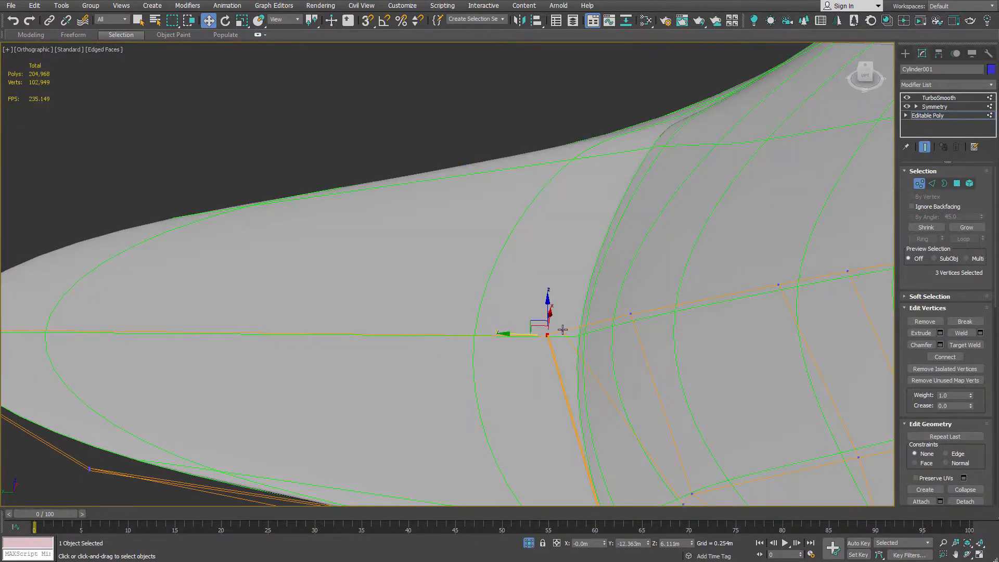
Raise the four centreline vertices at the front of the extension to about Z 14 m in the side view
key(l)
key(z)
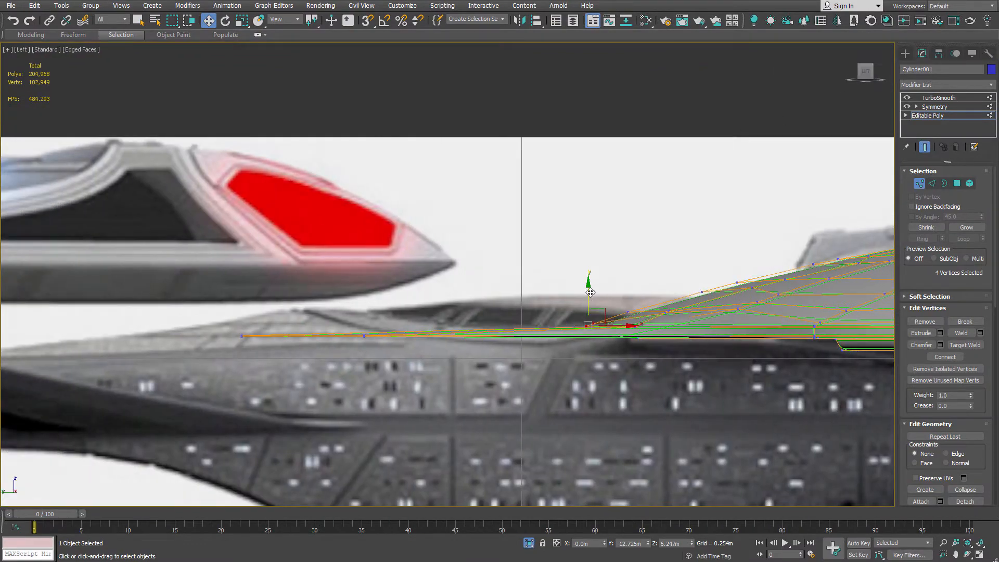
drag(588, 255, 588, 255)
alt+middle_drag(666, 263, 675, 313)
scroll(675, 313, up, 4)
key(F3)
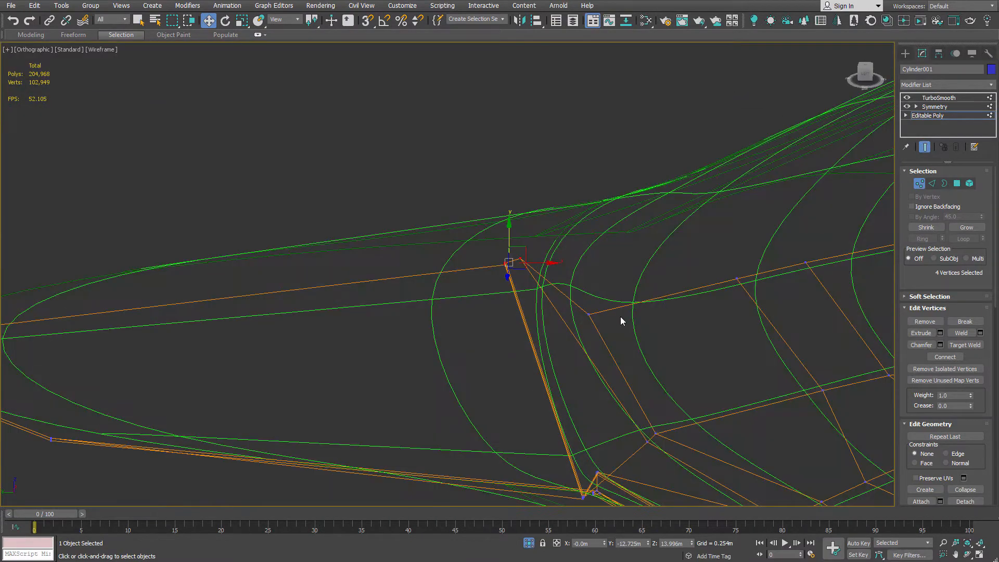
Raise the neighbouring centreline vertices on the saucer side to ease the extension's upper profile into the saucer
click(591, 313)
key(F3)
key(l)
scroll(595, 296, up, 6)
drag(568, 307, 608, 249)
drag(474, 256, 474, 257)
drag(451, 228, 449, 236)
Move the extension's stacked upper centreline vertices back to about Y 11.68, Z 14.25 m, leaving the saucer-side vertex in place
drag(376, 229, 58, 224)
scroll(137, 230, up, 2)
middle_drag(137, 230, 595, 218)
scroll(596, 219, down, 2)
scroll(518, 226, up, 3)
click(522, 214)
scroll(515, 226, down, 4)
key(ctrl+z)
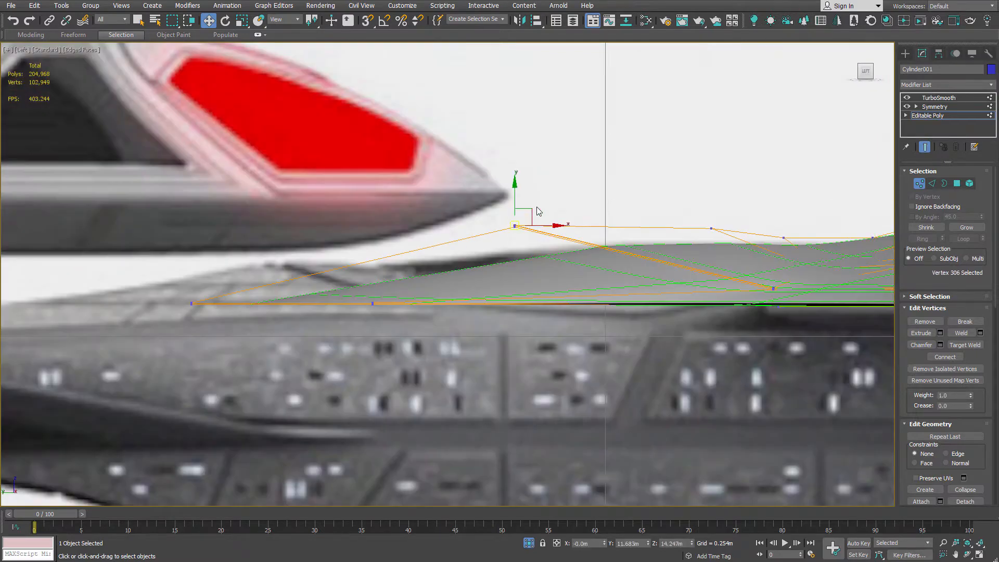
Separate one of the stacked centreline vertices and move it back above the tip to about Y 53.76, Z 11.89 m
scroll(538, 229, up, 4)
click(337, 167)
scroll(350, 187, down, 5)
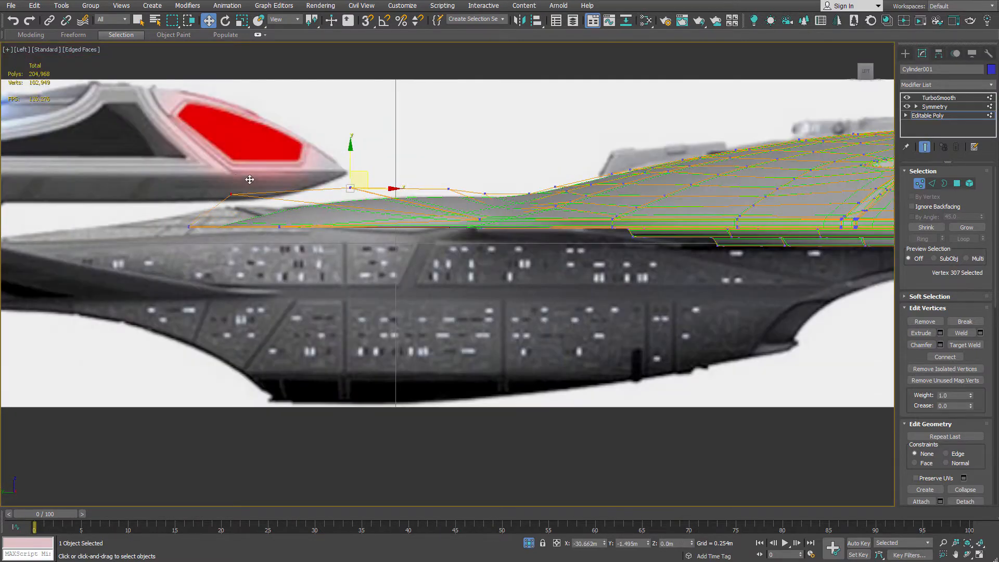
scroll(249, 180, up, 3)
scroll(457, 235, down, 1)
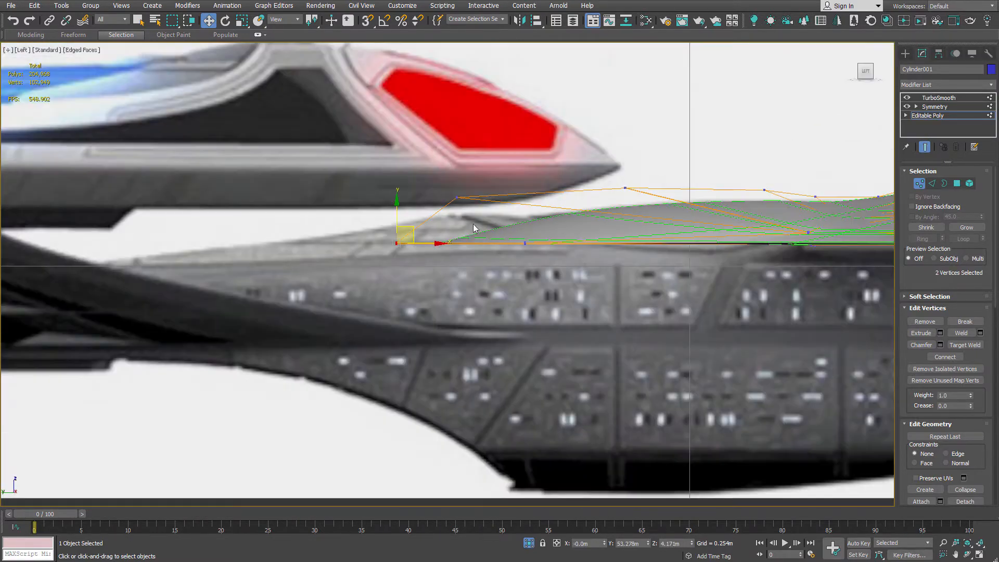
scroll(473, 224, up, 3)
scroll(749, 142, up, 5)
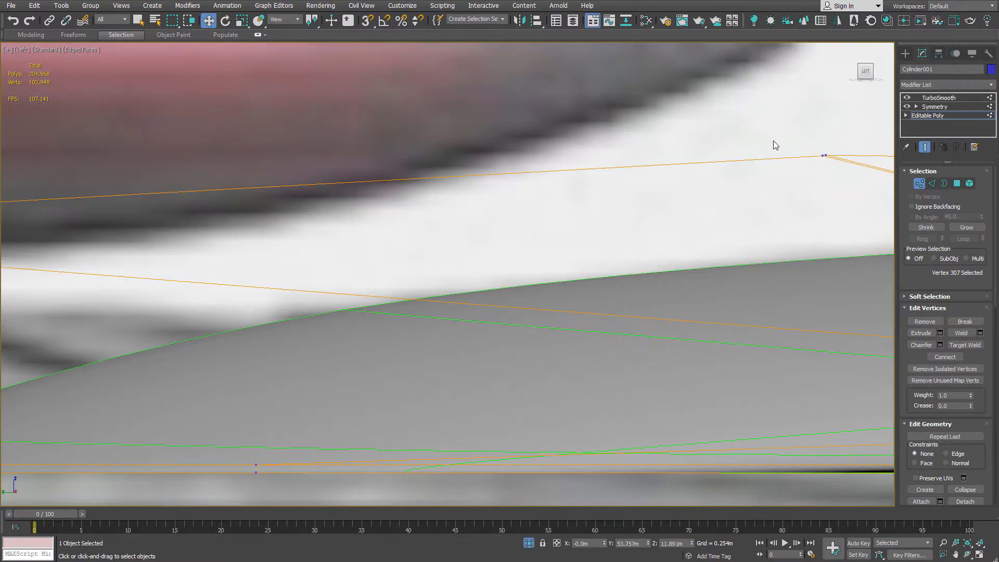
Slide the vertex next to the rearmost upper one back along its edge to about Y 29.76, Z 13.24 m with the Edge constraint
scroll(475, 203, down, 4)
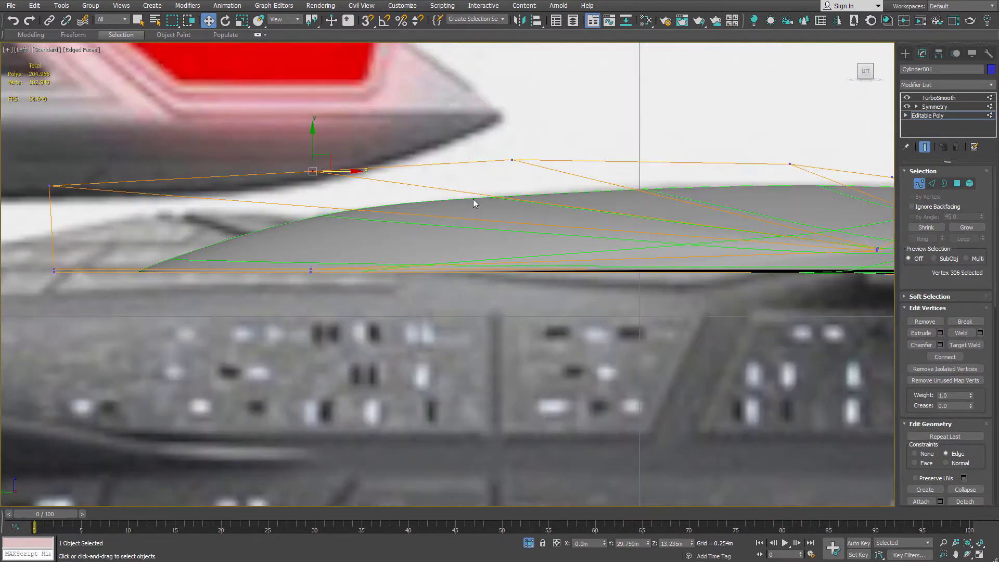
scroll(547, 211, up, 3)
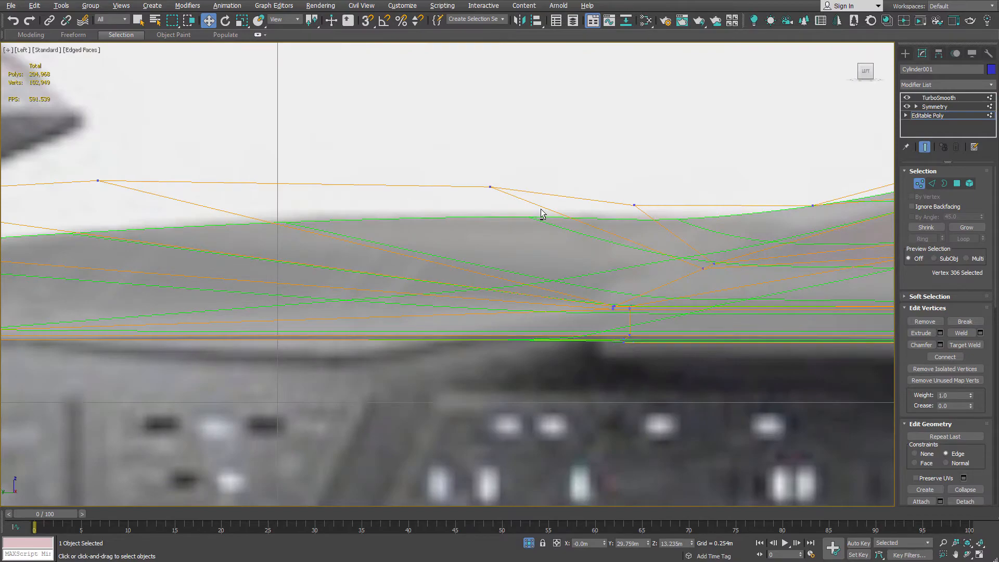
scroll(541, 214, down, 4)
scroll(244, 297, up, 4)
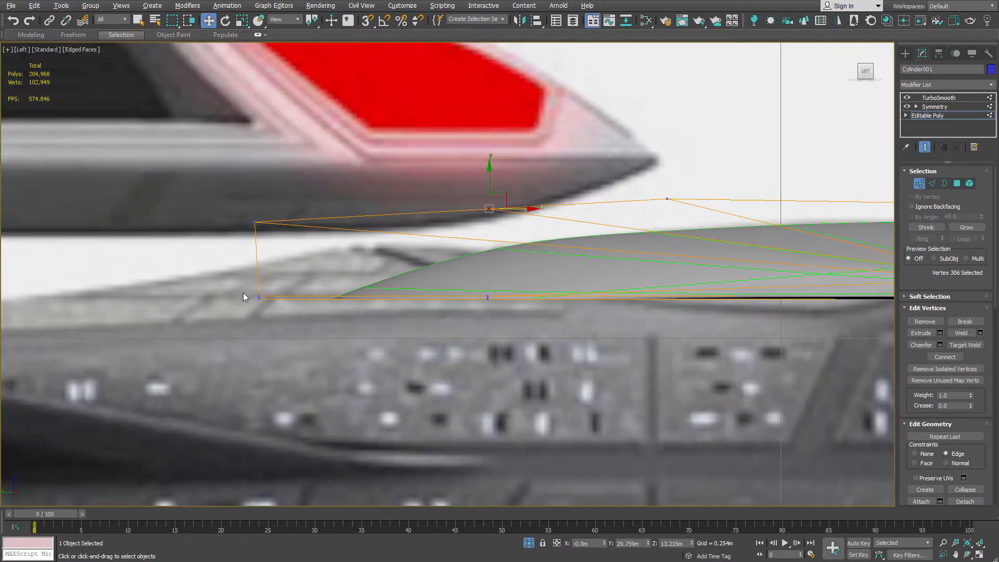
Select the two tip vertices and examine the extension against the top and side reference images and in orbited views
drag(243, 292, 276, 310)
key(p)
alt+middle_drag(415, 299, 405, 361)
key(t)
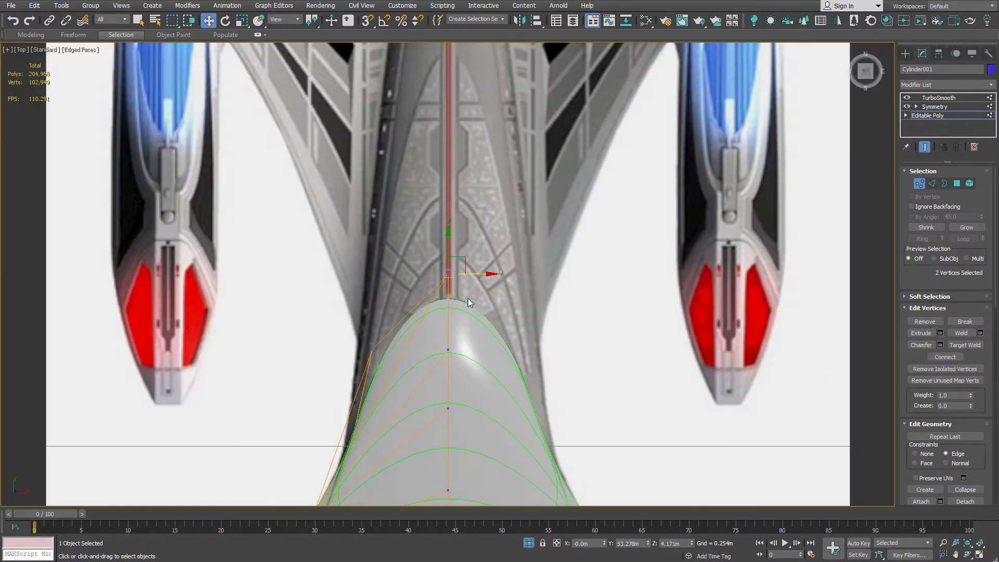
alt+middle_drag(467, 298, 552, 217)
scroll(536, 299, up, 3)
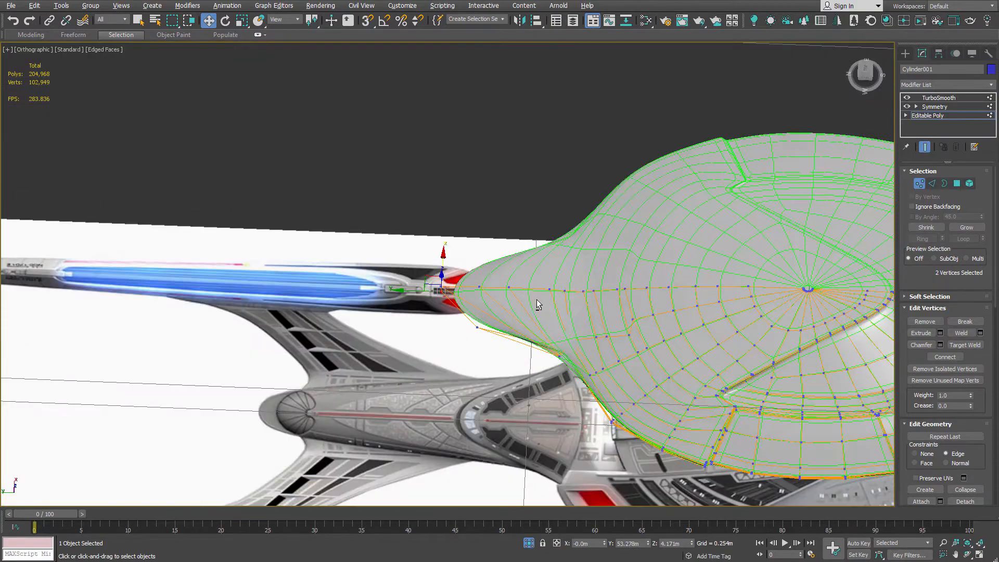
key(t)
scroll(473, 333, up, 4)
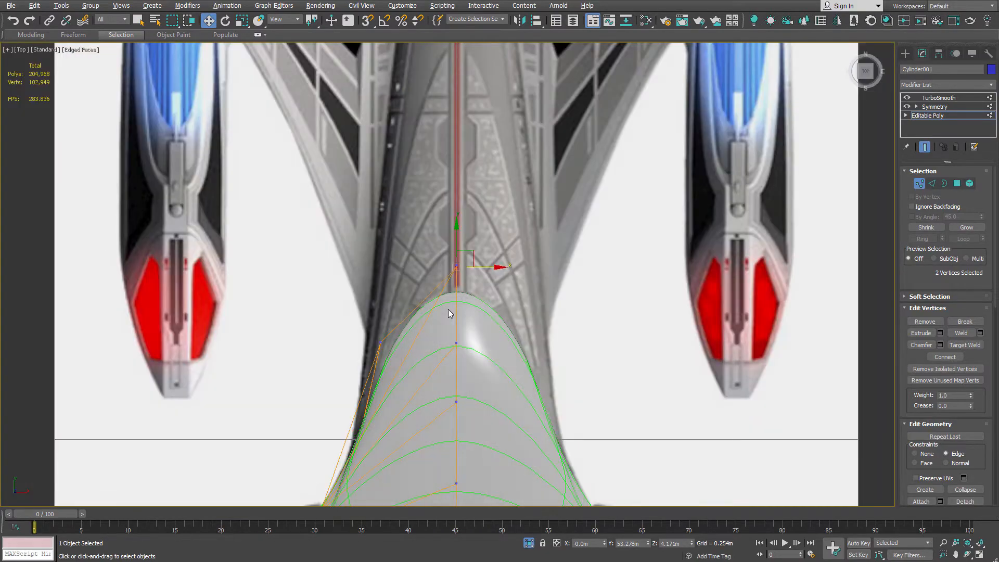
key(l)
scroll(451, 313, down, 4)
scroll(602, 344, up, 3)
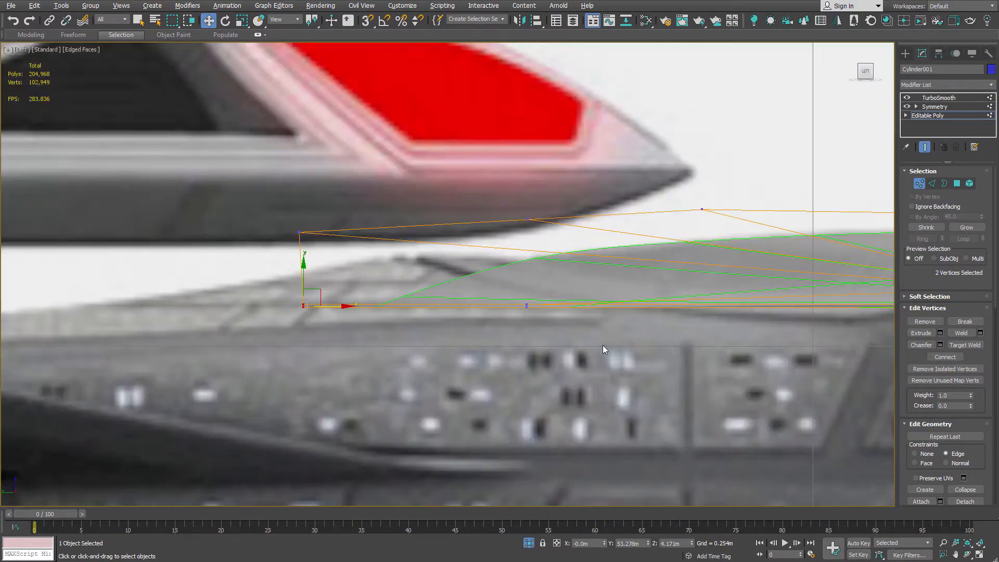
scroll(454, 274, down, 4)
alt+middle_drag(455, 274, 492, 314)
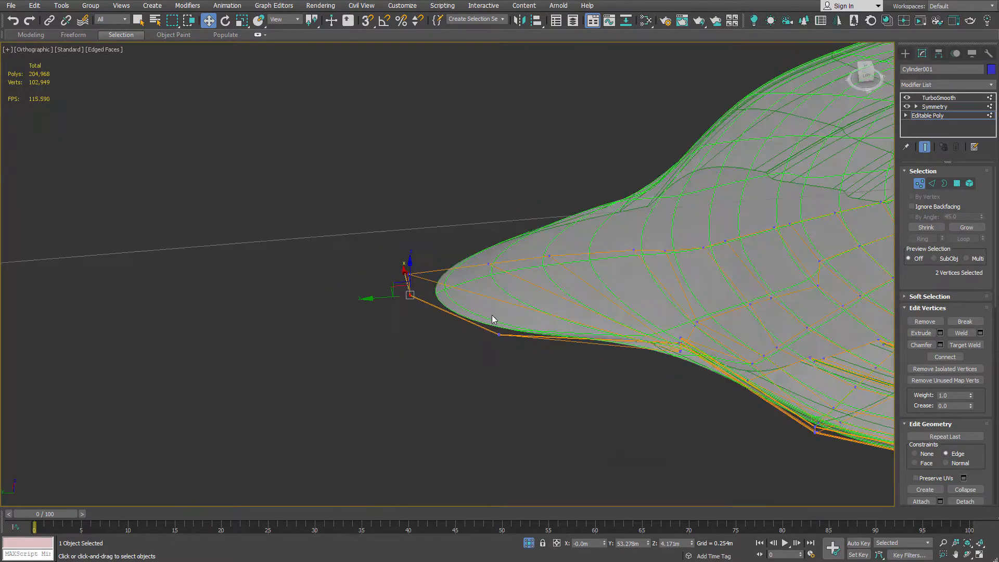
scroll(492, 314, down, 2)
middle_drag(490, 437, 461, 229)
click(865, 71)
scroll(488, 125, up, 5)
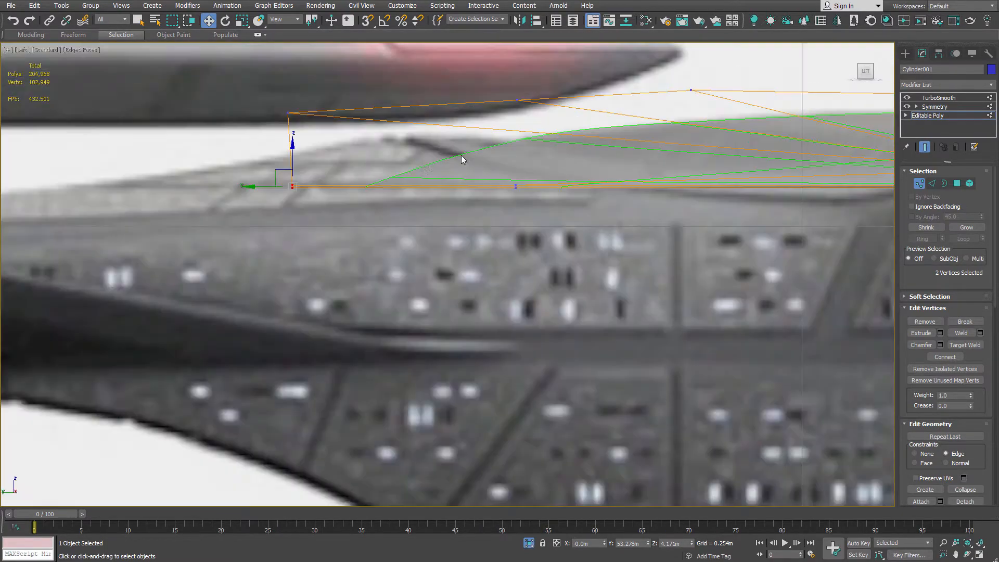
Slide the rearmost upper centreline vertex forward along its edge and raise the two tip vertices, finishing vertex editing
key(shift+x)
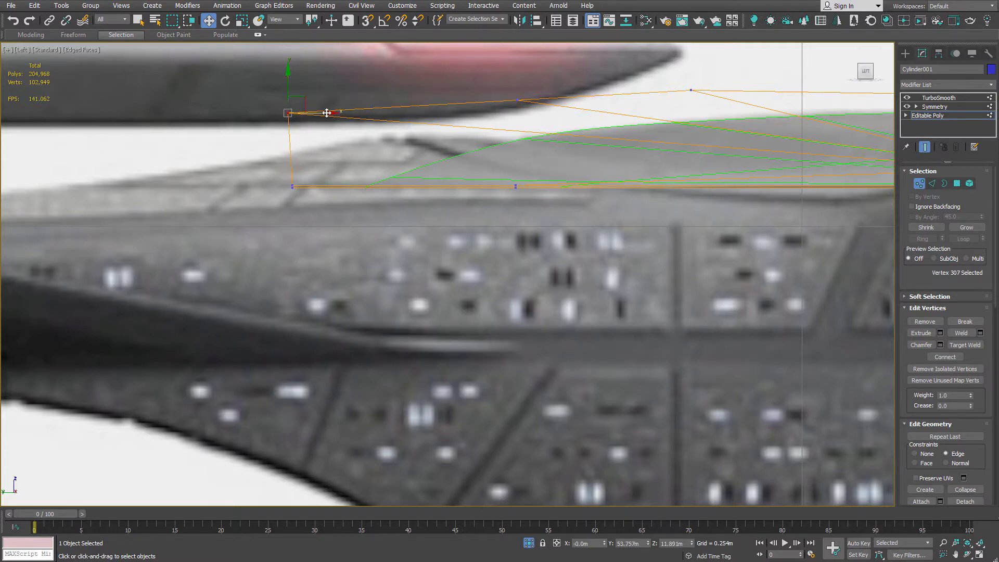
drag(327, 113, 487, 89)
drag(309, 172, 333, 99)
scroll(512, 134, down, 3)
scroll(435, 166, up, 3)
middle_drag(511, 134, 310, 175)
scroll(335, 183, down, 4)
key(p)
key(1)
scroll(404, 232, down, 5)
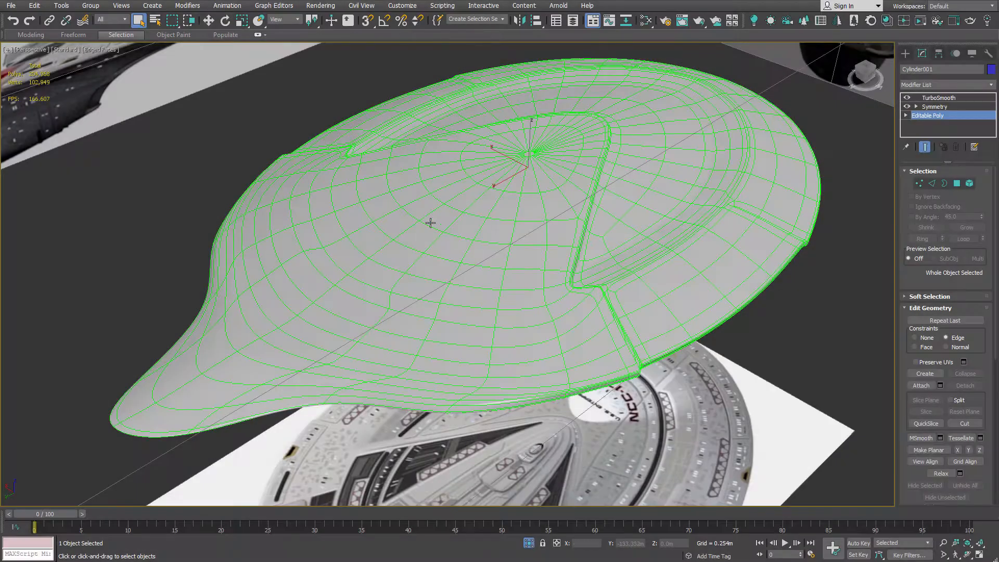
Inspect the smoothed rear extension's surface and edge flow from several perspective angles
middle_drag(310, 311, 566, 272)
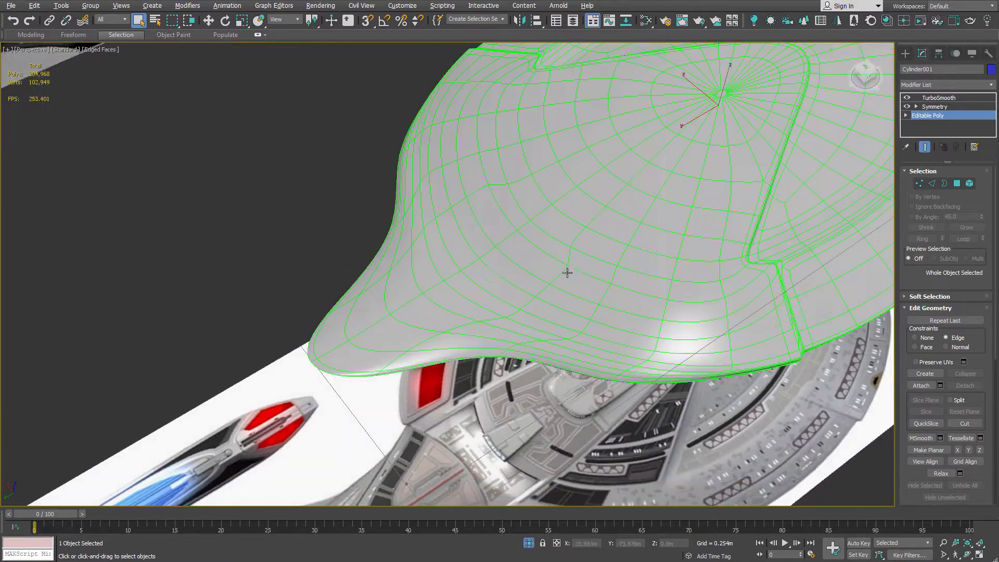
scroll(476, 300, up, 3)
alt+middle_drag(500, 290, 573, 279)
scroll(518, 307, down, 3)
scroll(554, 370, up, 3)
scroll(573, 279, down, 4)
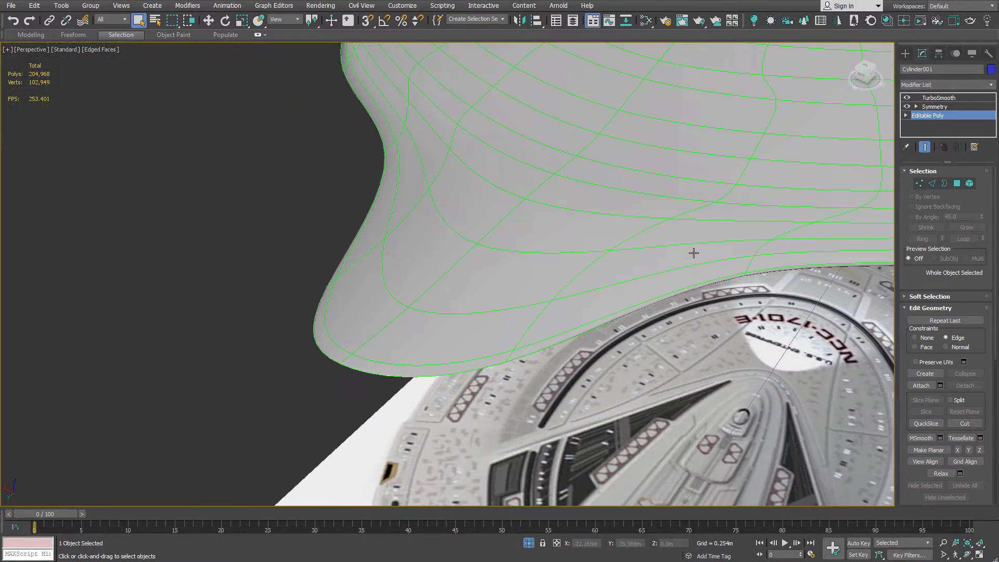
alt+middle_drag(694, 252, 648, 283)
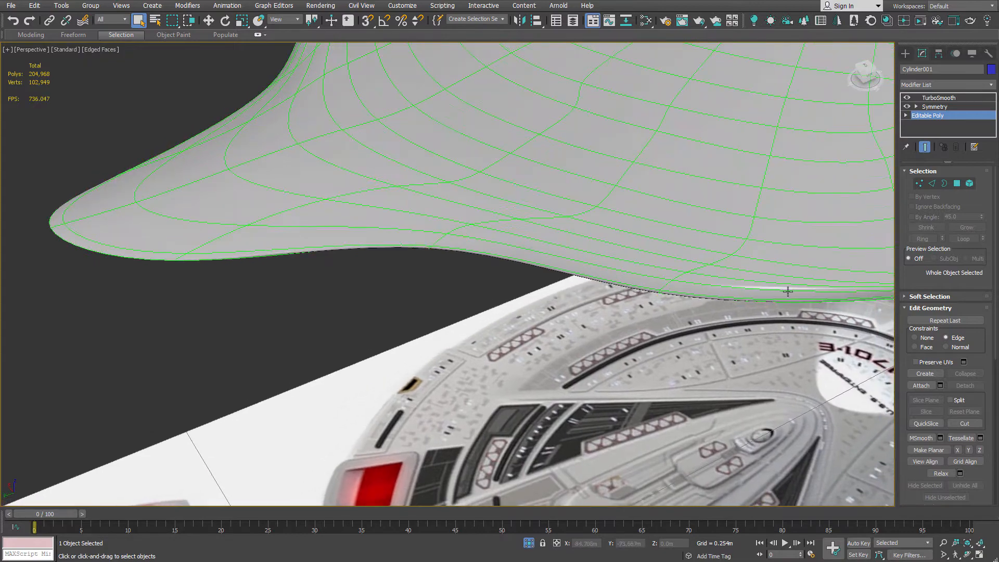
alt+middle_drag(816, 291, 837, 290)
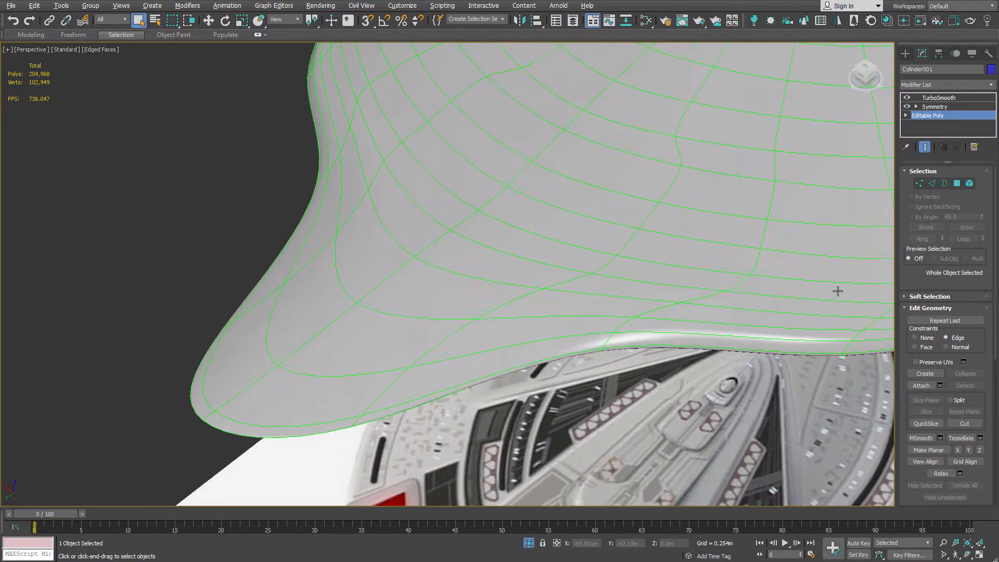
scroll(646, 304, down, 3)
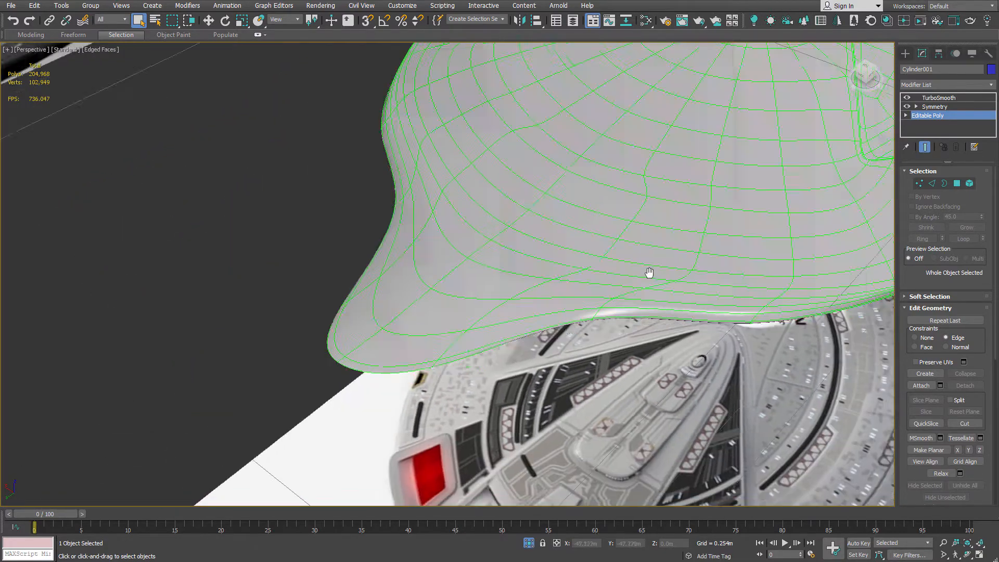
Compare the smoothed extension with the neck and red engine windows in the top reference image
middle_drag(649, 272, 536, 151)
middle_drag(531, 283, 582, 125)
scroll(614, 307, up, 4)
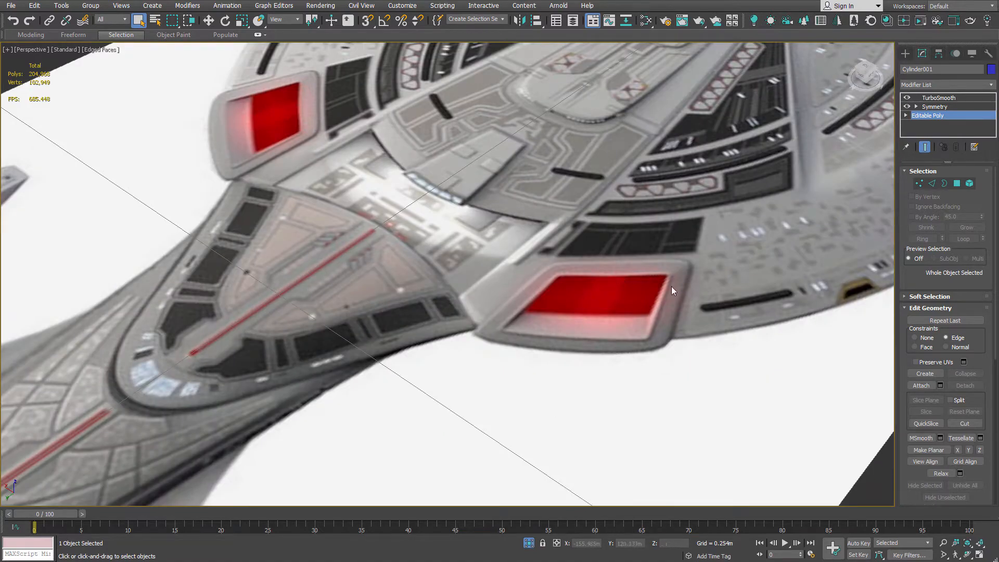
scroll(529, 217, down, 2)
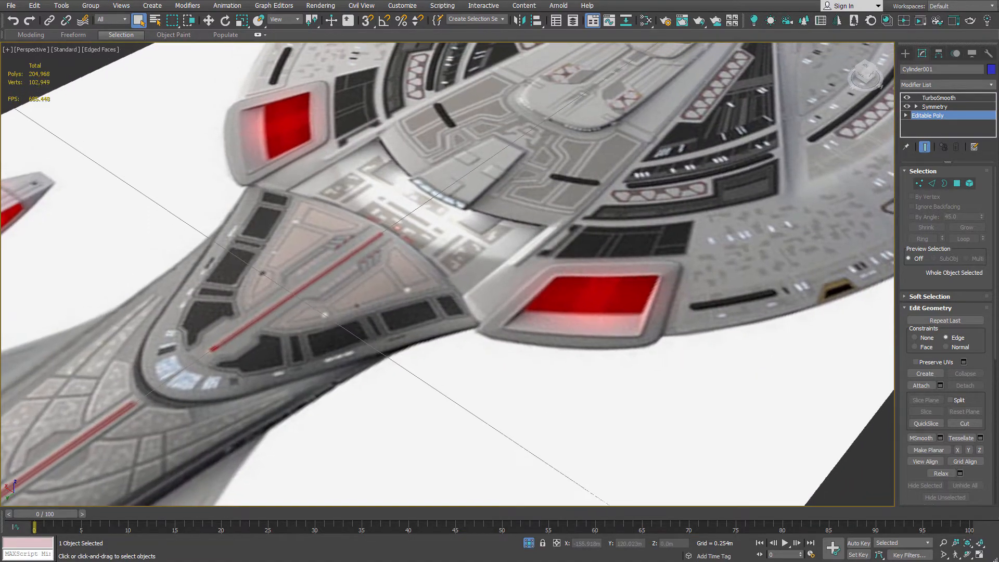
scroll(517, 170, down, 2)
scroll(517, 170, down, 3)
middle_drag(520, 208, 627, 385)
scroll(561, 339, down, 3)
scroll(618, 212, up, 4)
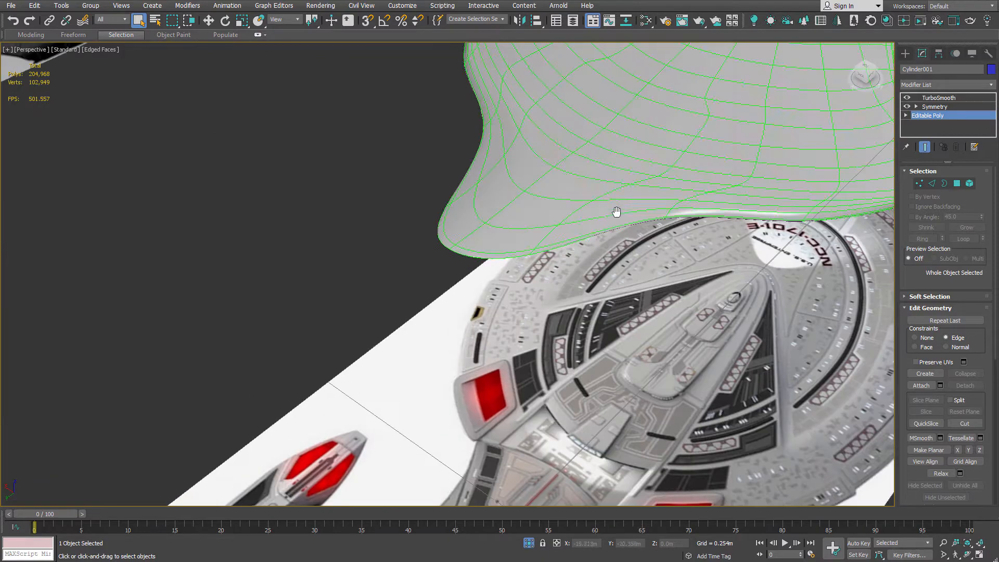
middle_drag(617, 212, 647, 250)
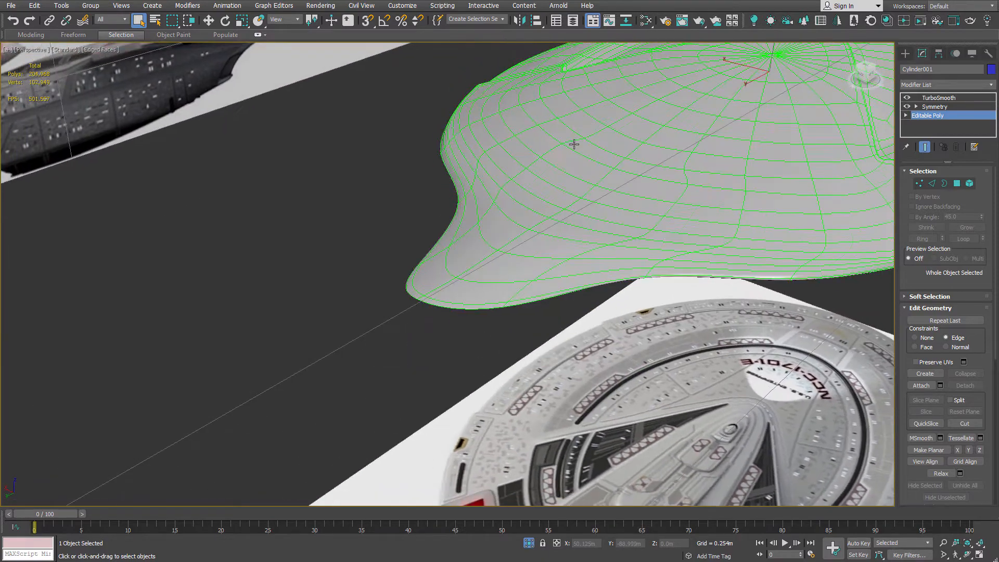
scroll(623, 197, up, 2)
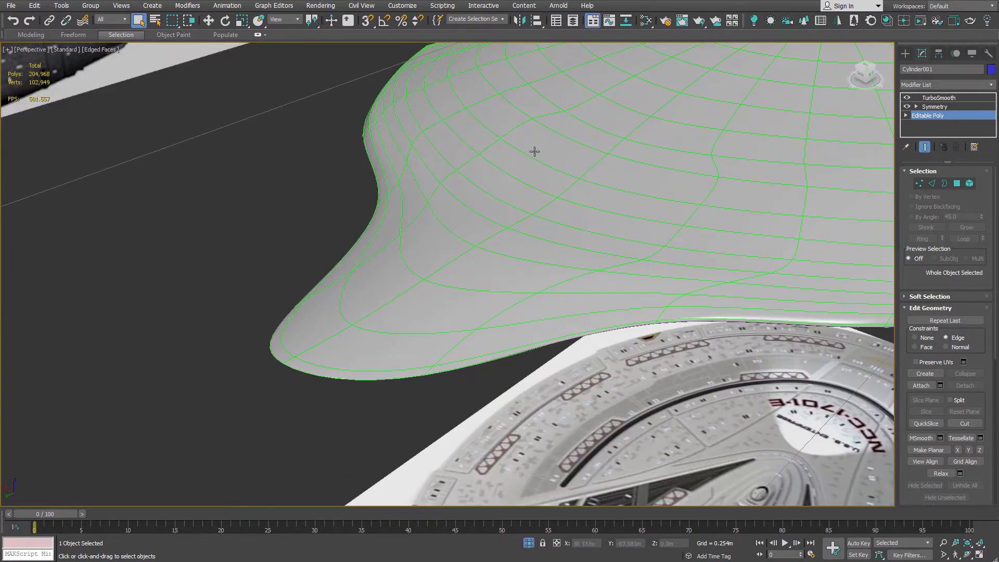
scroll(577, 120, down, 3)
scroll(612, 363, up, 2)
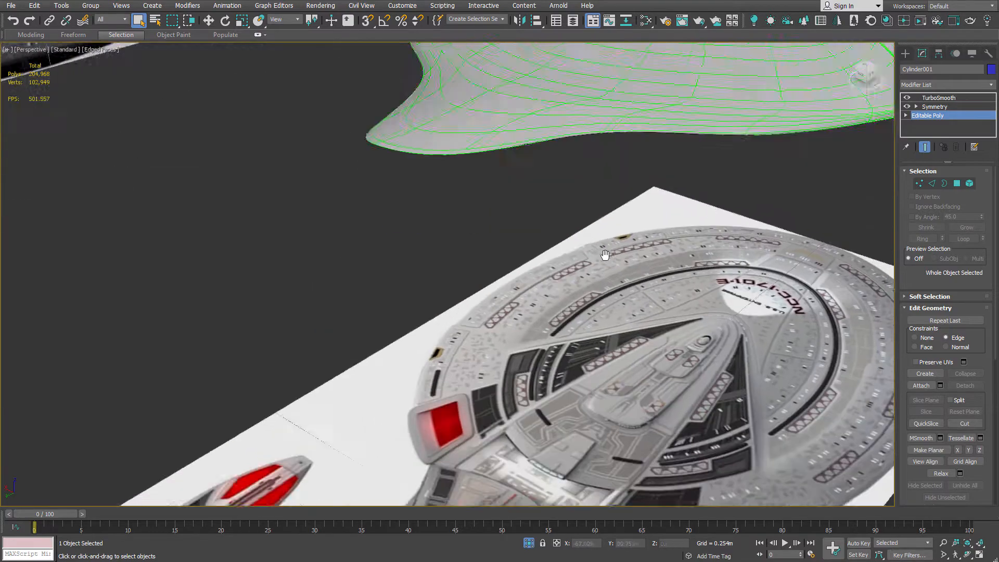
scroll(550, 280, up, 3)
scroll(514, 247, down, 5)
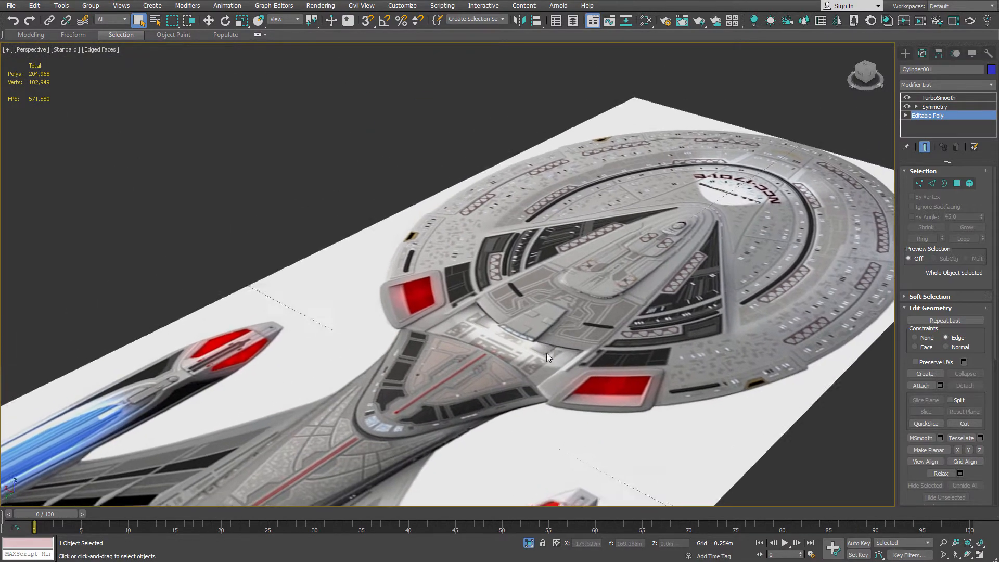
Examine the smoothed saucer's rear extension from orbited views above the top reference image
scroll(539, 226, up, 5)
scroll(572, 198, down, 3)
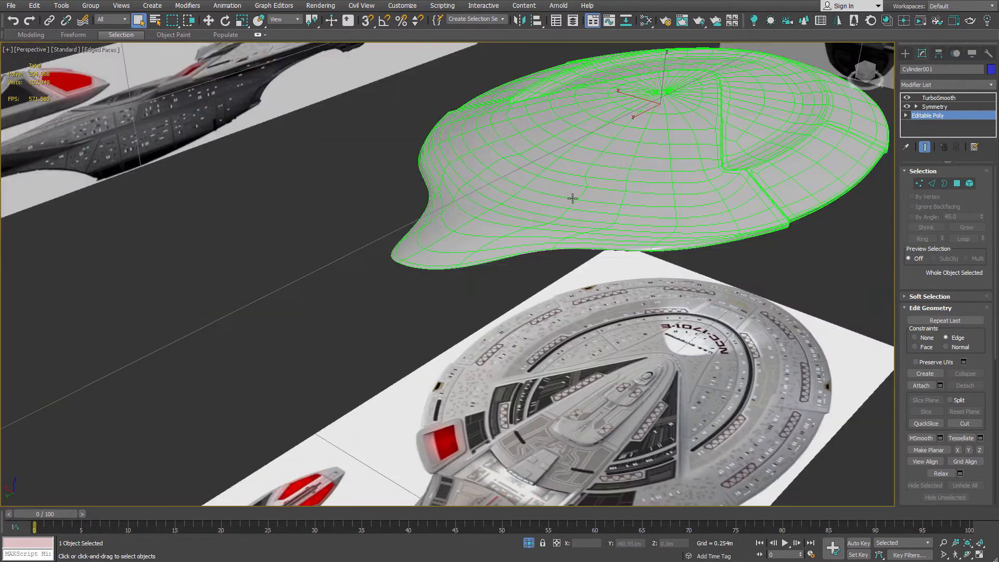
alt+middle_drag(620, 157, 564, 261)
scroll(547, 189, down, 2)
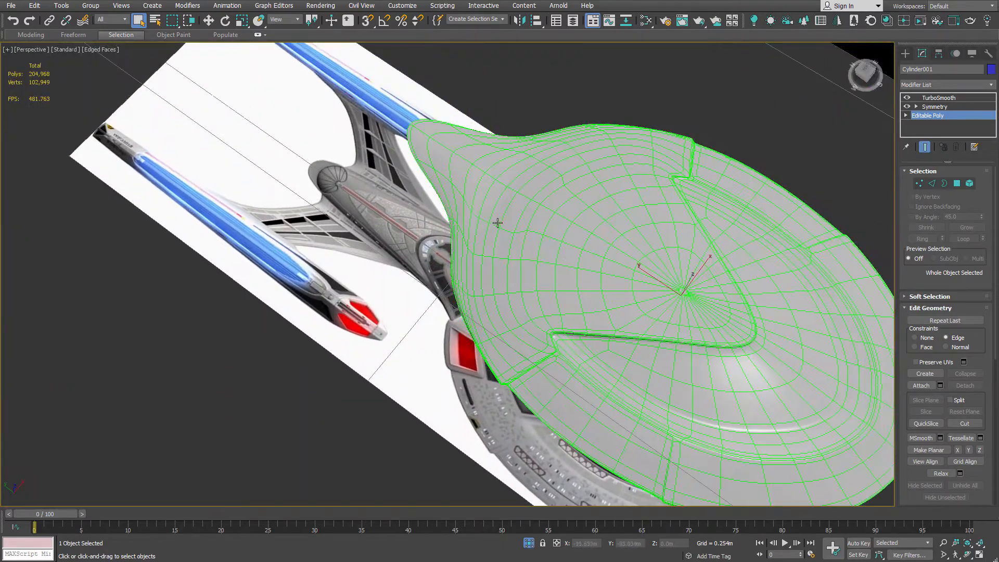
alt+middle_drag(508, 207, 548, 147)
scroll(467, 287, up, 4)
Lower the two rear tip vertices toward the neck profile in the side reference, and set the movement constraint to None
key(l)
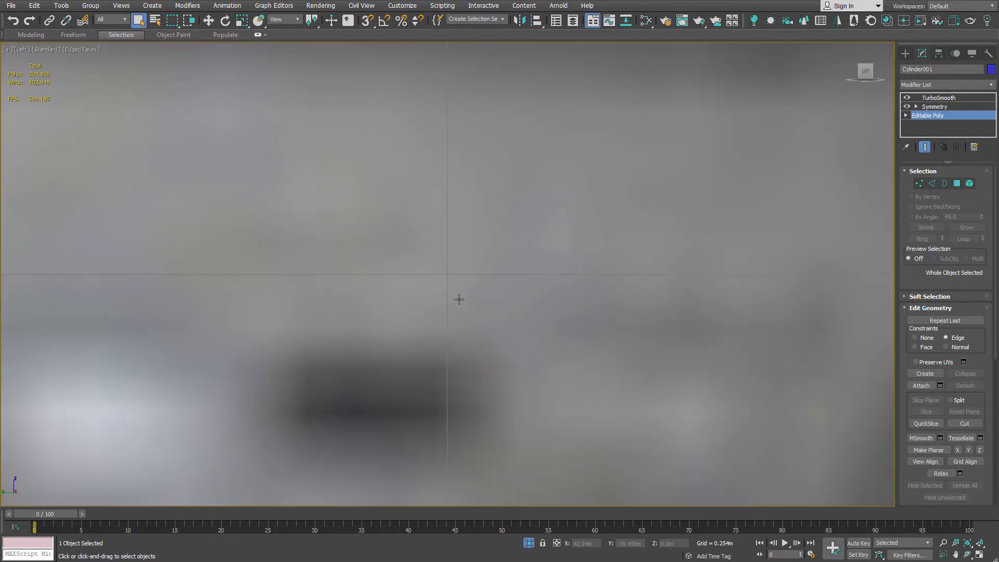
middle_drag(203, 303, 471, 270)
scroll(446, 250, up, 5)
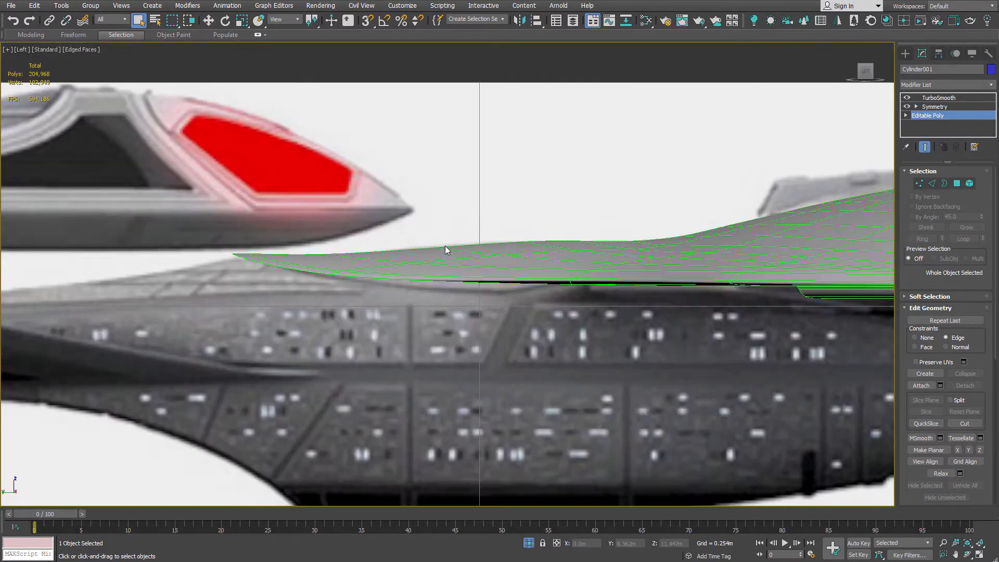
middle_drag(266, 252, 309, 266)
scroll(310, 265, up, 5)
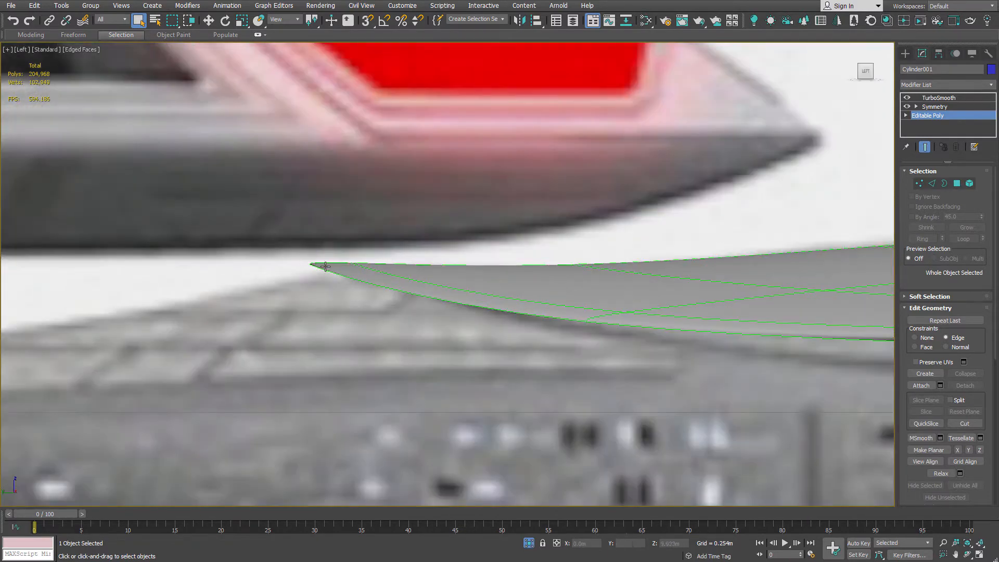
click(921, 184)
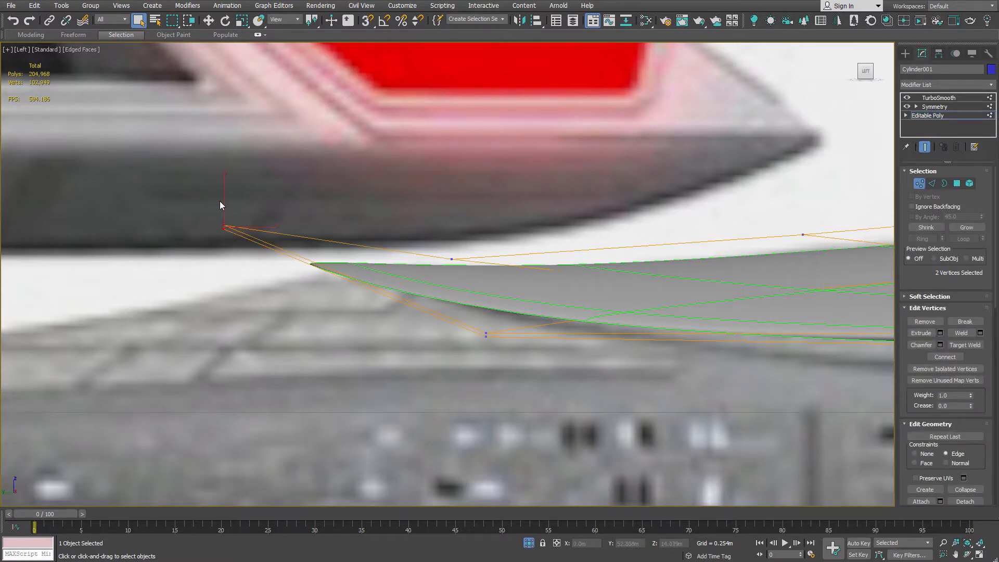
key(w)
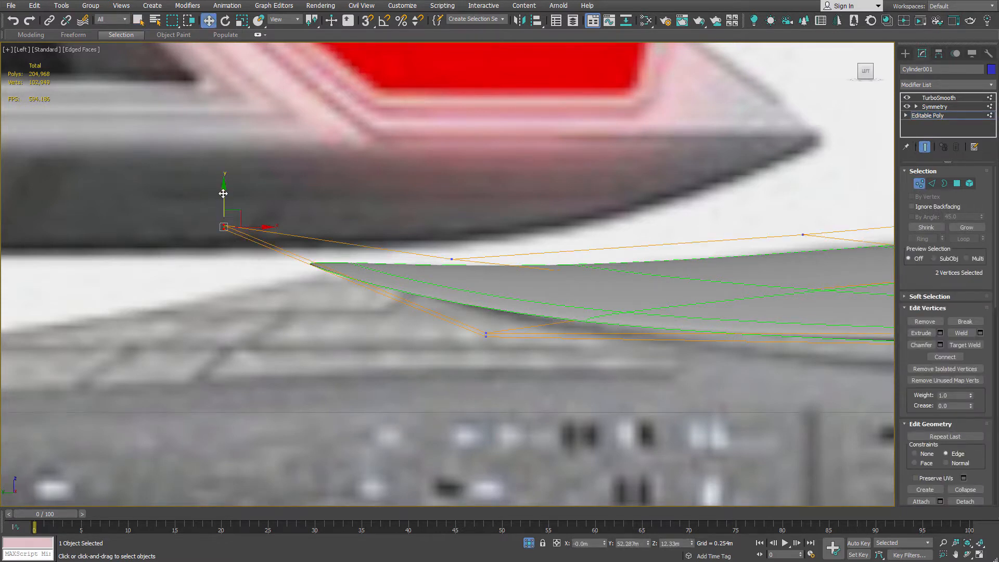
drag(222, 194, 223, 209)
scroll(337, 194, down, 2)
middle_drag(410, 222, 347, 221)
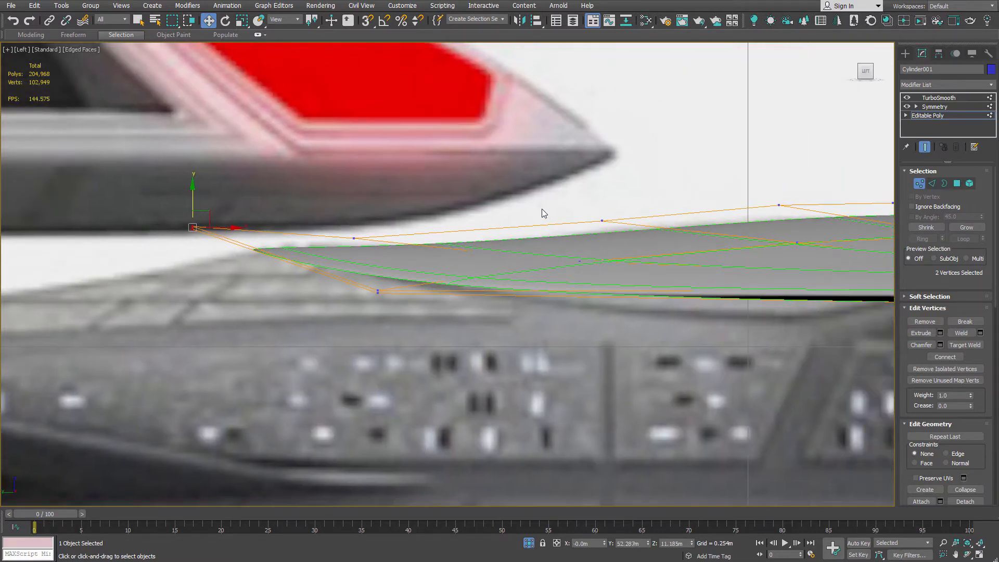
Inspect the lowered rear extension in the side view and from several orbited angles above and below the saucer
middle_drag(580, 199, 509, 216)
scroll(565, 228, down, 5)
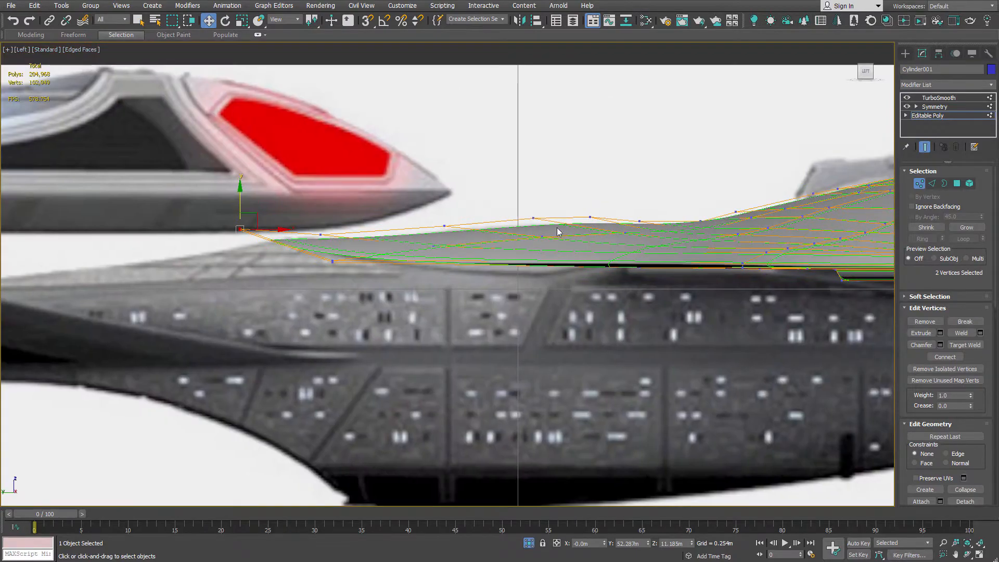
alt+middle_drag(582, 195, 683, 183)
scroll(415, 285, down, 3)
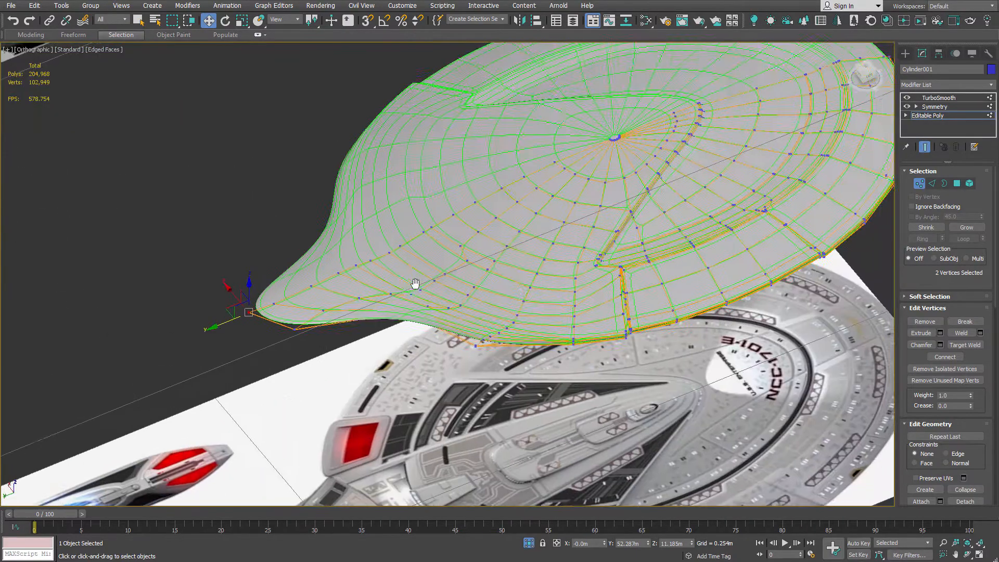
alt+middle_drag(415, 285, 493, 300)
scroll(433, 314, up, 2)
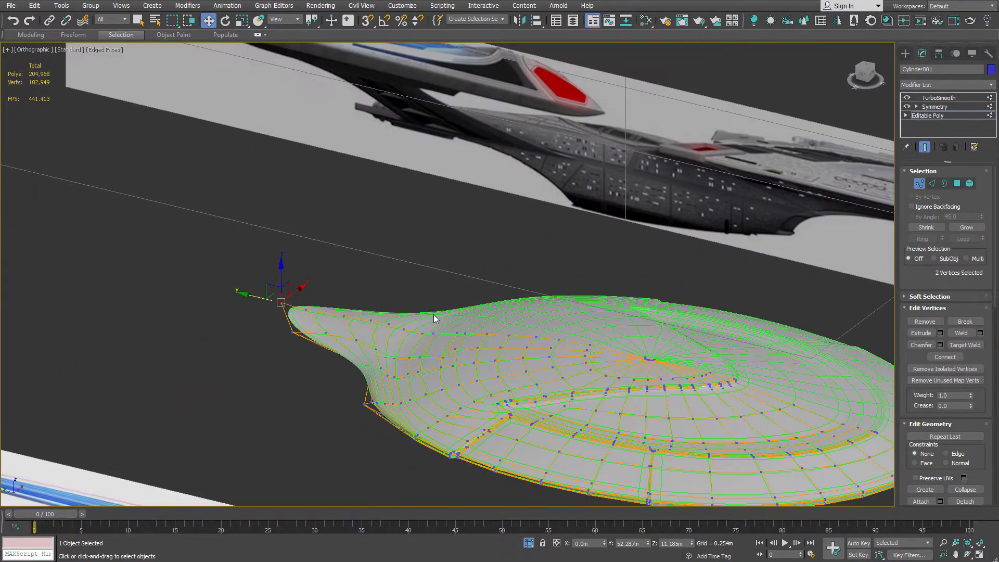
alt+middle_drag(432, 314, 580, 281)
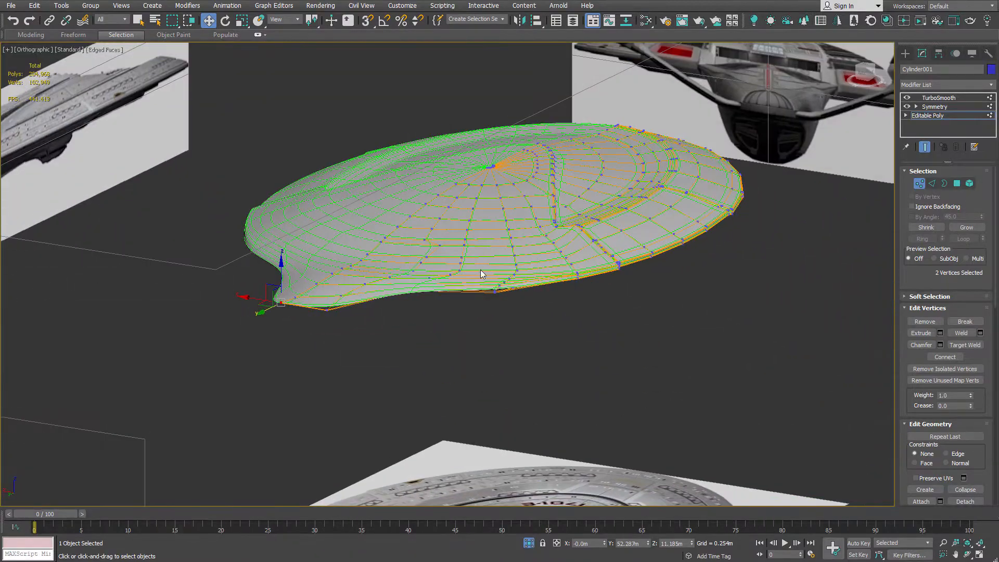
alt+middle_drag(392, 225, 315, 213)
middle_drag(466, 326, 320, 219)
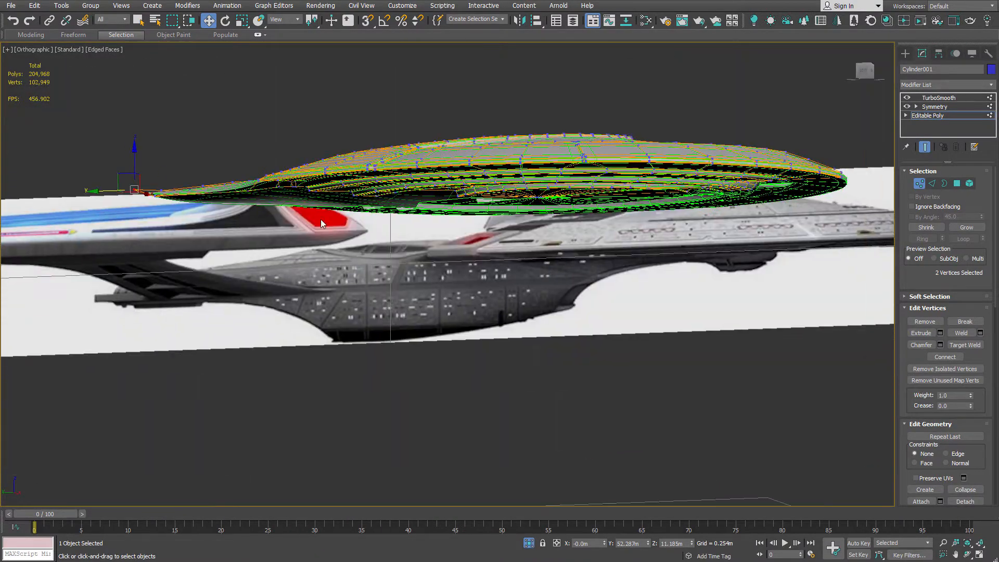
scroll(466, 308, up, 5)
scroll(638, 307, down, 4)
alt+middle_drag(580, 323, 272, 181)
scroll(455, 303, up, 2)
scroll(351, 234, up, 2)
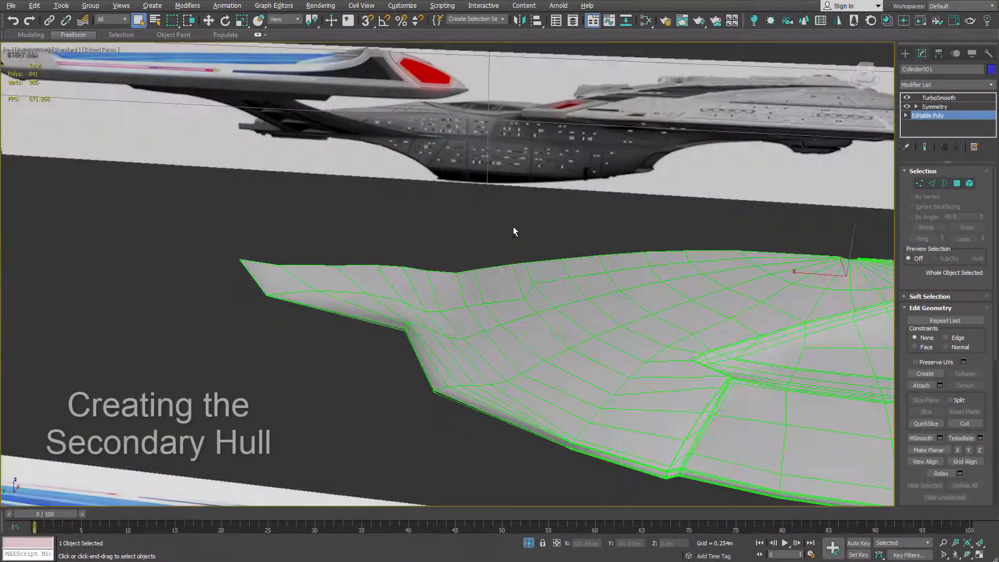
Extrude the slanted rear tip edge of the saucer extension backward into a new polygon
alt+middle_drag(513, 226, 612, 218)
scroll(357, 143, up, 4)
click(931, 185)
click(435, 273)
alt+middle_drag(434, 274, 491, 280)
key(w)
shift+drag(419, 263, 299, 254)
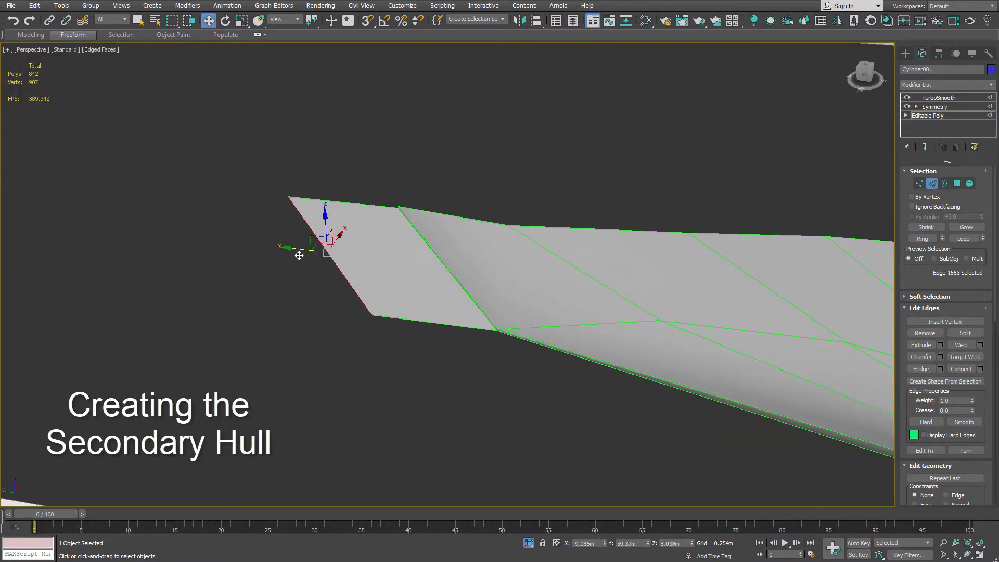
Extrude the new polygon's outer side edge and the adjoining lower rim edge outward and downward into a narrow side strip
key(t)
scroll(399, 253, down, 6)
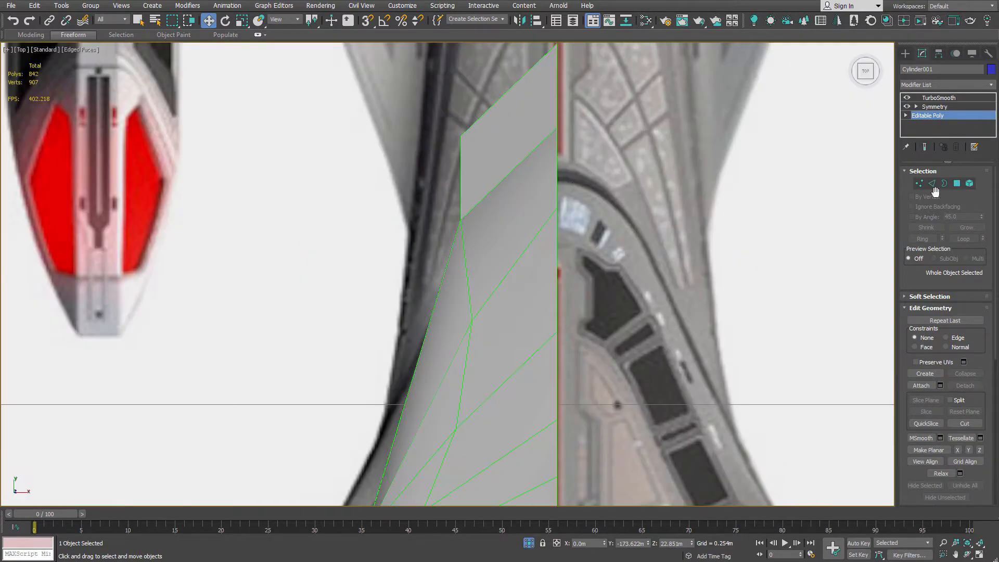
key(2)
ctrl+click(461, 165)
alt+middle_drag(461, 165, 611, 116)
scroll(652, 152, up, 5)
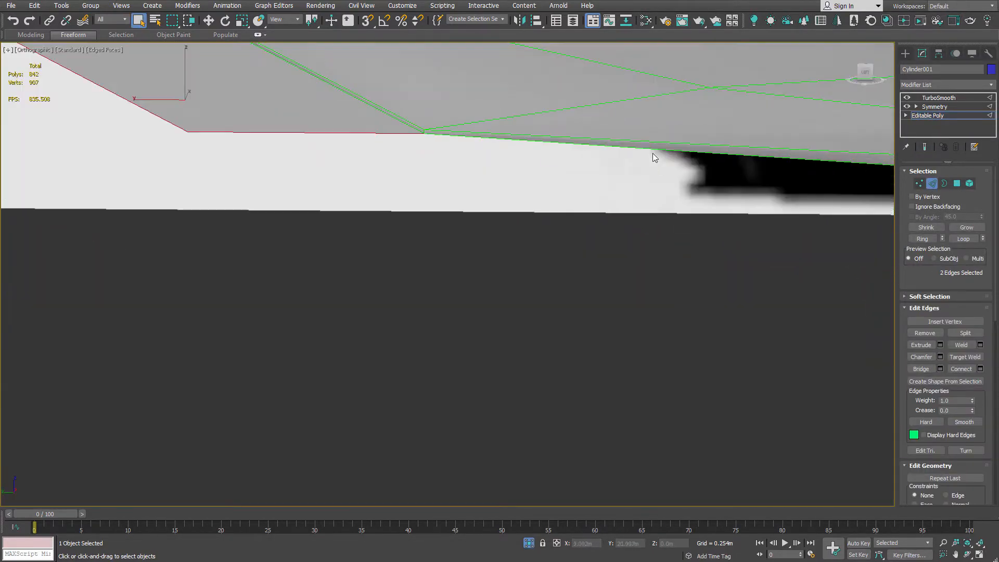
ctrl+click(652, 150)
scroll(653, 152, down, 5)
alt+middle_drag(652, 151, 667, 182)
key(w)
shift+drag(627, 138, 619, 167)
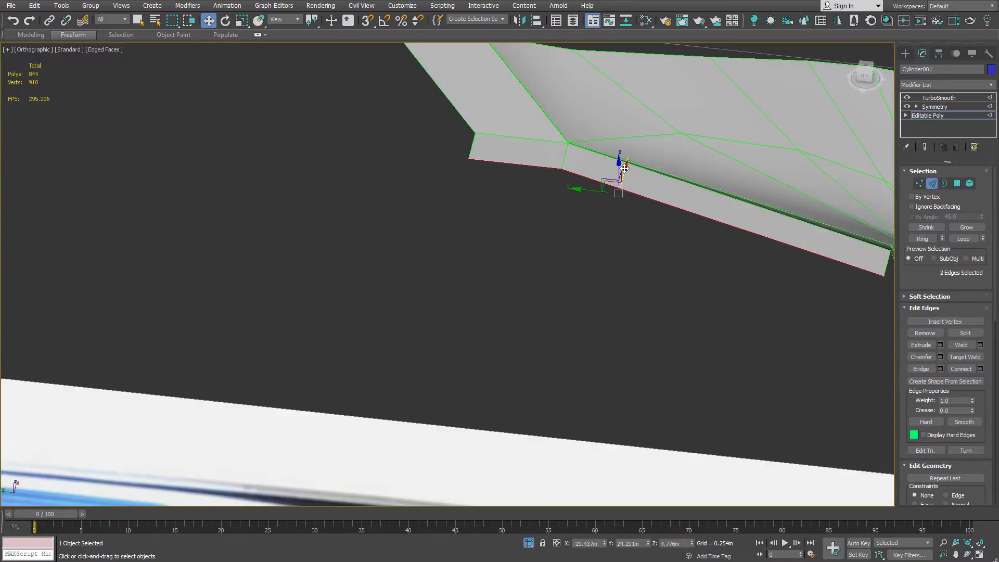
Turn on the smoothed end result and see-through display, and fit the strip's outer vertices to the neck outline in the top reference
alt+middle_drag(619, 168, 721, 242)
key(t)
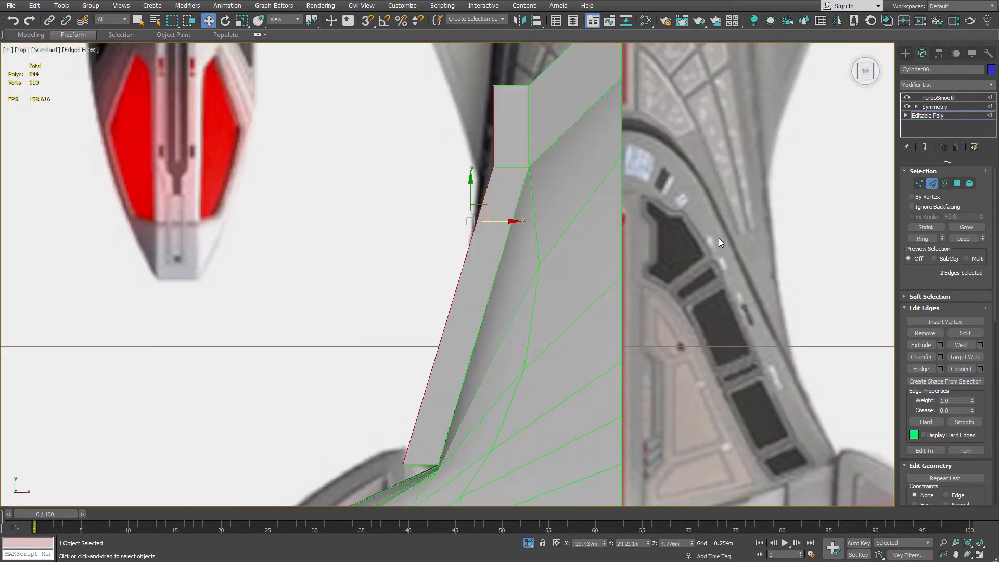
click(924, 147)
key(alt+x)
click(920, 184)
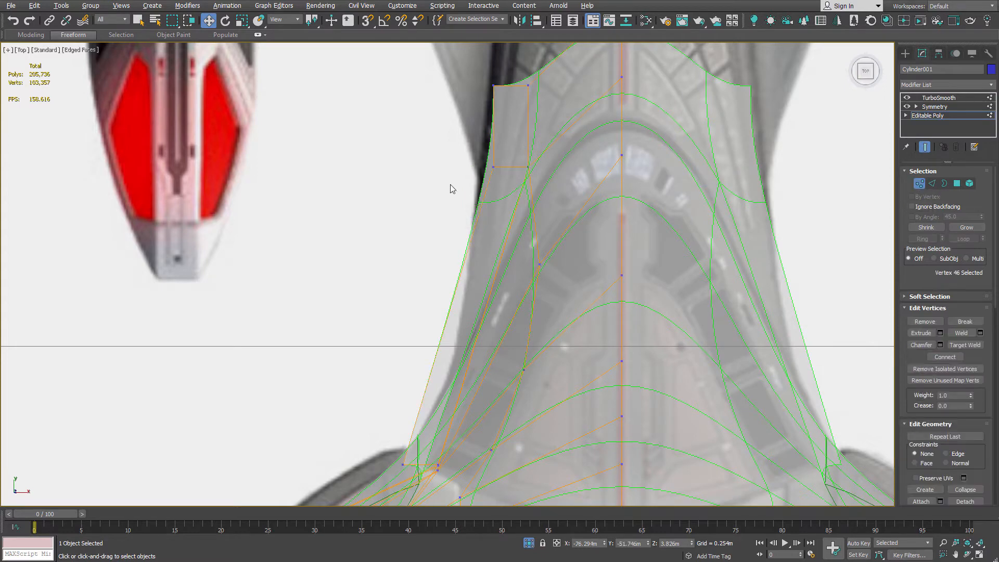
drag(511, 147, 487, 311)
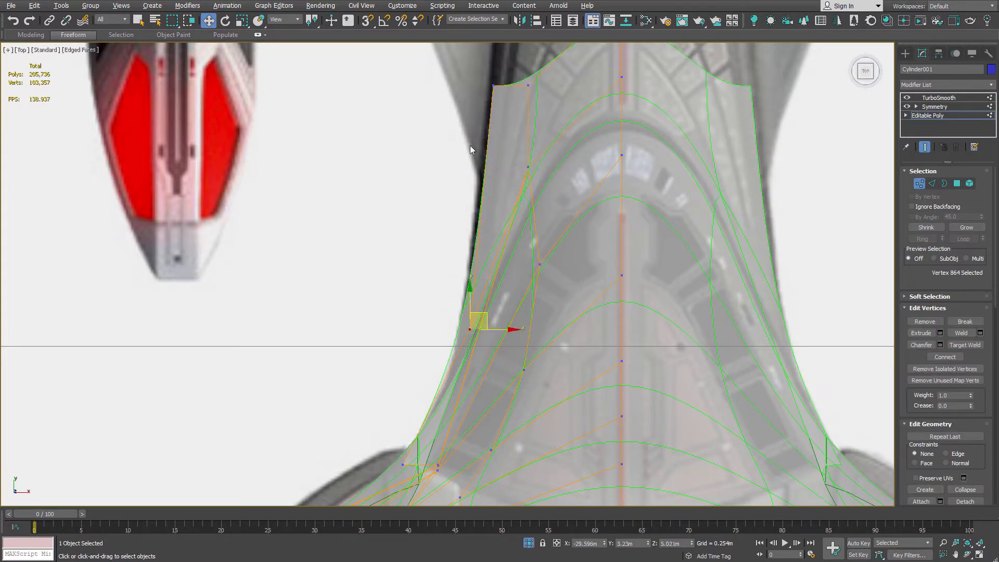
click(493, 85)
drag(532, 86, 528, 87)
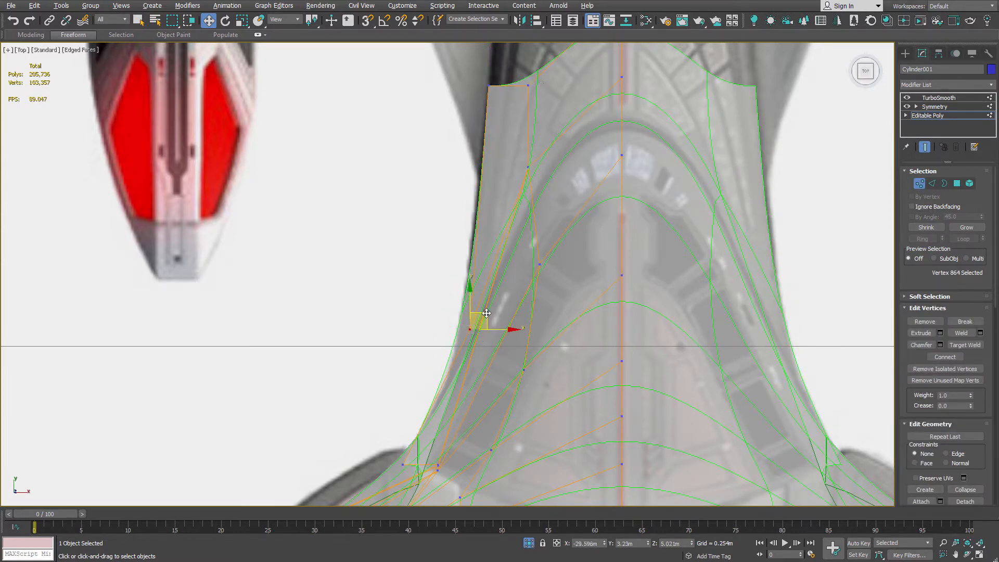
mouse_move(487, 313)
mouse_down()
mouse_move(491, 276)
mouse_move(484, 319)
mouse_up()
Delete the underside saucer polygon next to the side strip's front end
scroll(561, 172, down, 2)
middle_drag(562, 172, 536, 302)
key(grave)
scroll(530, 384, up, 2)
scroll(557, 345, down, 2)
scroll(583, 333, up, 1)
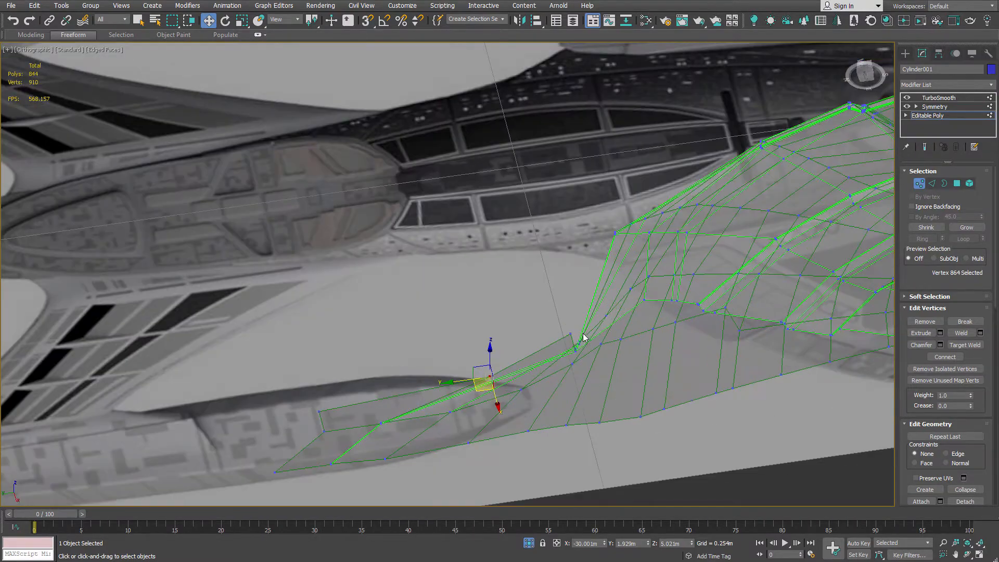
scroll(619, 260, up, 2)
alt+middle_drag(560, 267, 604, 341)
scroll(603, 395, up, 2)
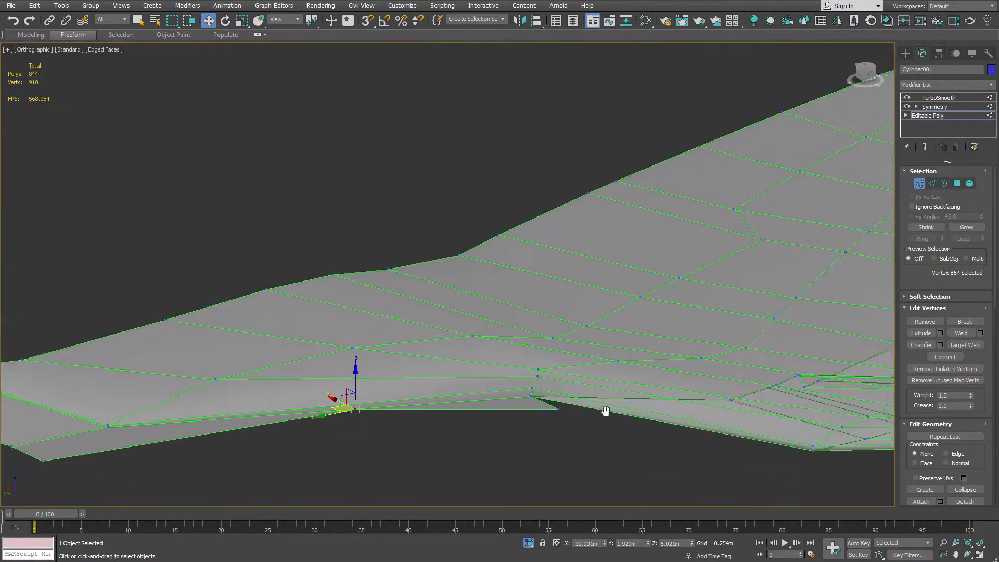
alt+middle_drag(604, 411, 591, 429)
middle_drag(591, 429, 772, 192)
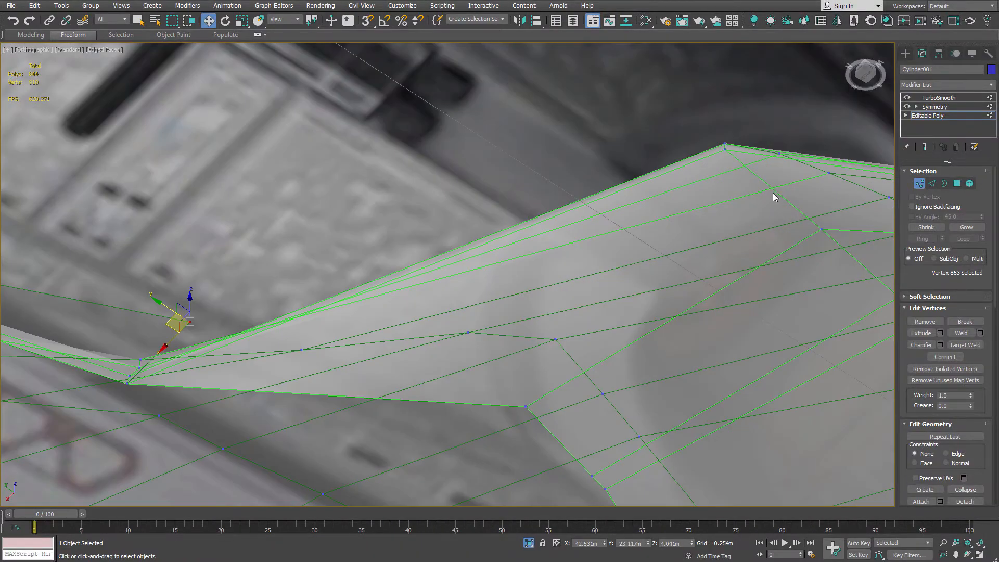
click(957, 184)
click(727, 216)
key(Delete)
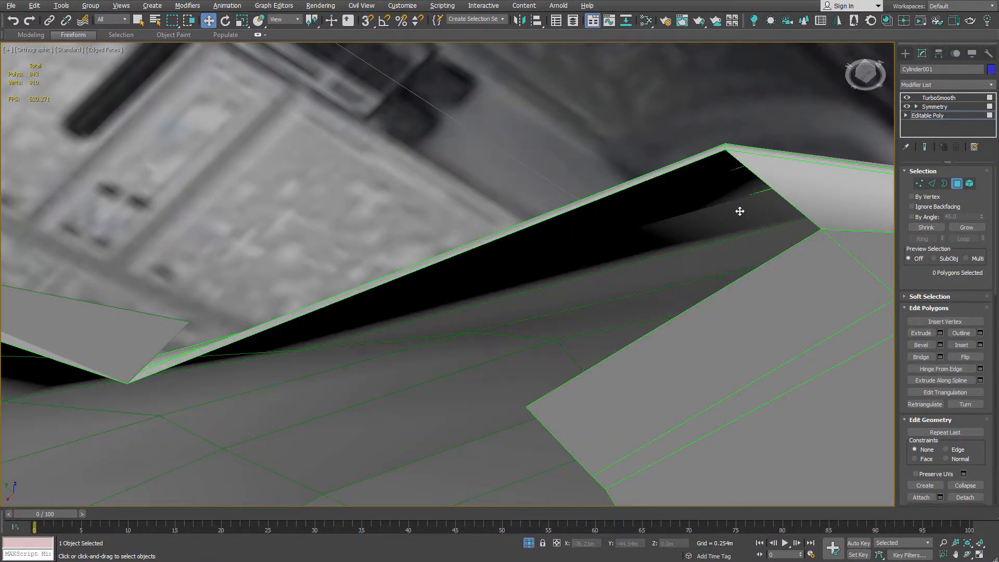
Try to target weld the strip's front outer corner vertex onto the saucer rim's corner vertex beside the opening
key(1)
right_click(227, 275)
click(214, 342)
click(189, 320)
click(724, 147)
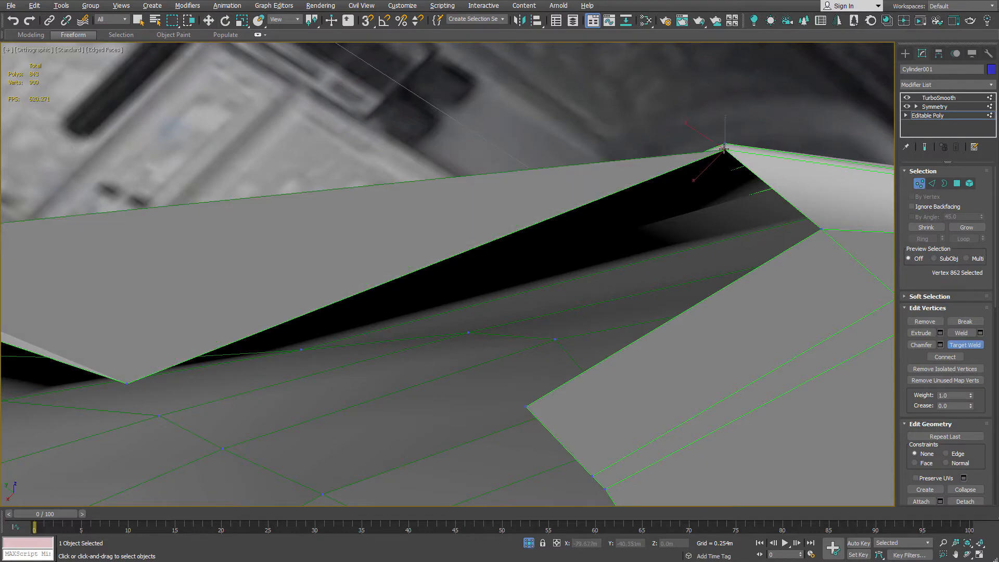
Compare the smoothed outline of the welded strip with the neck and red engine windows in the top reference
scroll(661, 169, down, 4)
alt+middle_drag(655, 172, 536, 318)
click(920, 183)
click(924, 148)
key(t)
key(z)
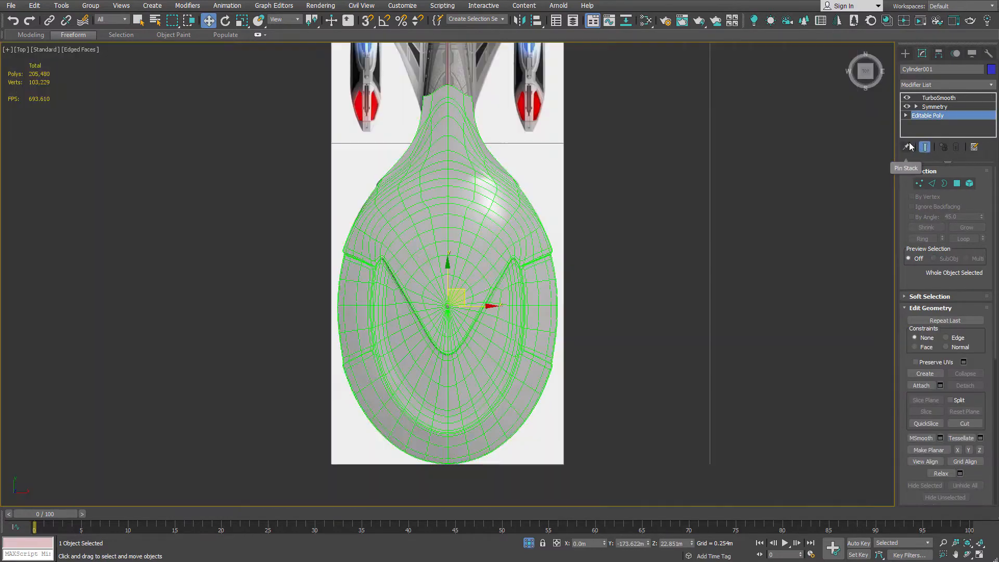
scroll(422, 136, up, 5)
key(alt+x)
middle_drag(449, 208, 460, 289)
key(1)
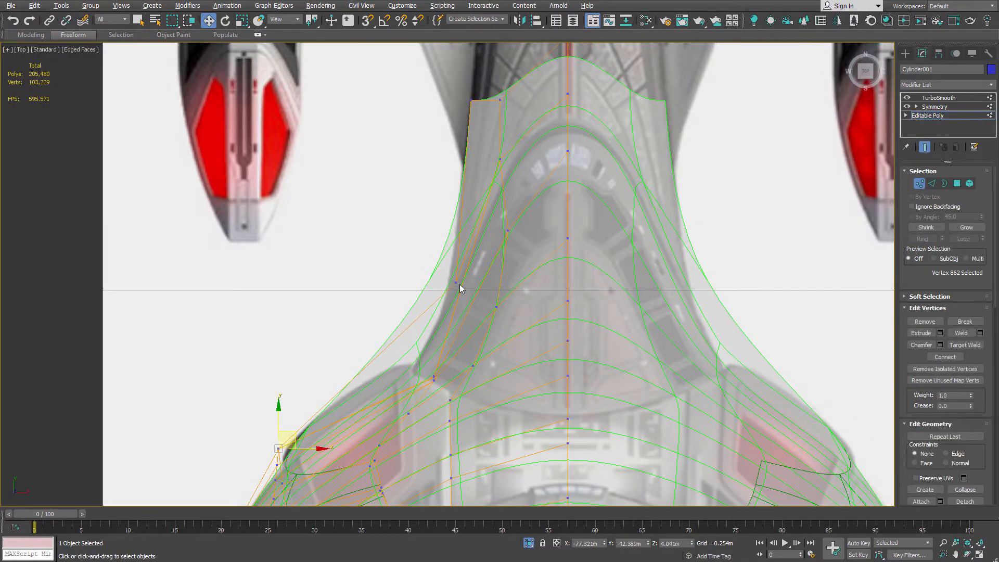
scroll(459, 271, up, 4)
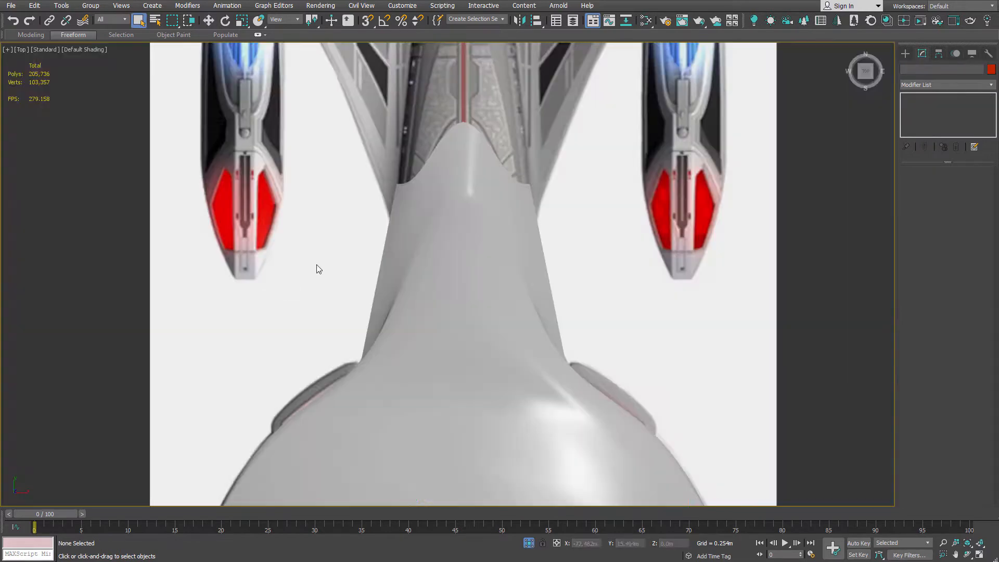
Move the side strip's middle and front outer vertices onto the neck outline in the top reference
scroll(522, 297, up, 5)
click(517, 294)
click(929, 115)
click(919, 184)
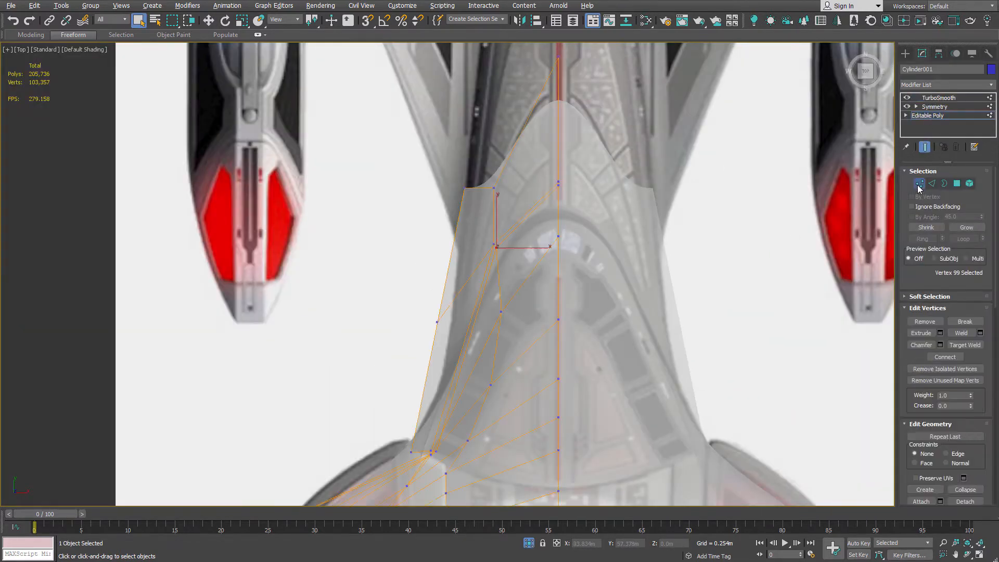
scroll(446, 311, up, 4)
drag(394, 300, 494, 336)
key(w)
scroll(471, 359, down, 5)
scroll(455, 397, up, 5)
click(445, 378)
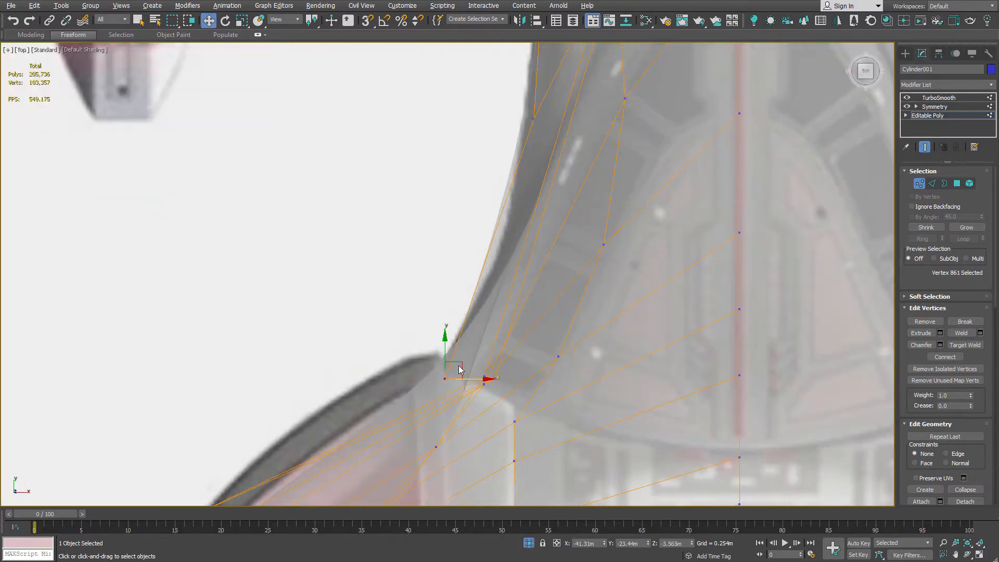
drag(458, 365, 462, 343)
scroll(461, 413, down, 5)
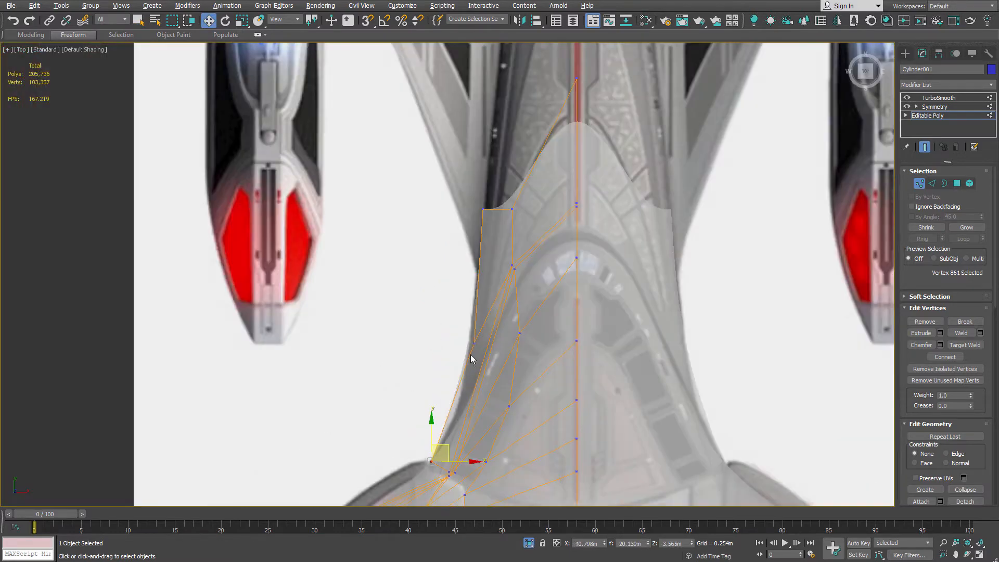
Extend the side strip's two lower border edges downward twice in the side view, reaching the secondary hull's underside in the reference
scroll(468, 357, up, 5)
alt+middle_drag(466, 363, 826, 184)
key(l)
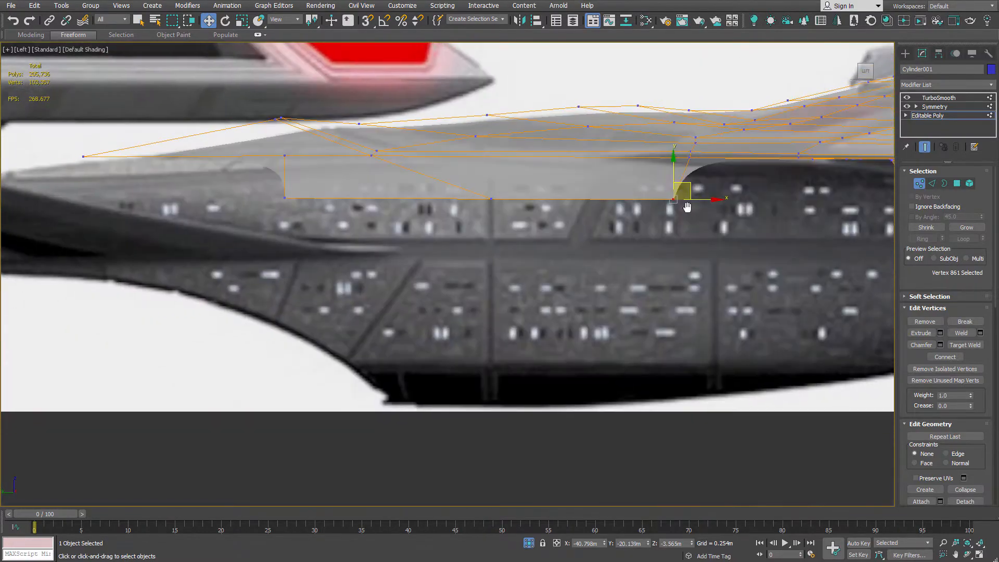
key(2)
click(385, 199)
ctrl+click(577, 200)
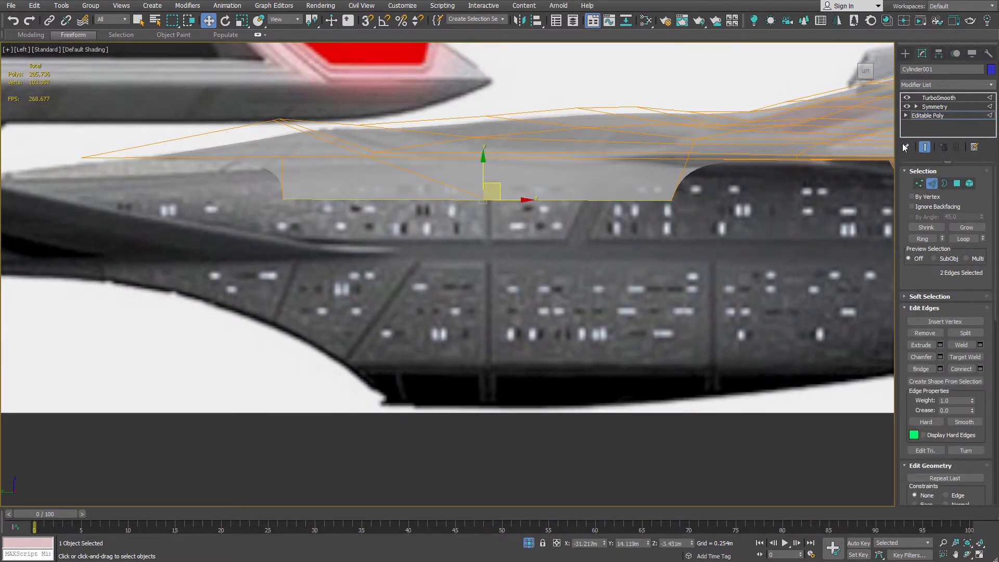
key(F4)
shift+drag(483, 170, 483, 270)
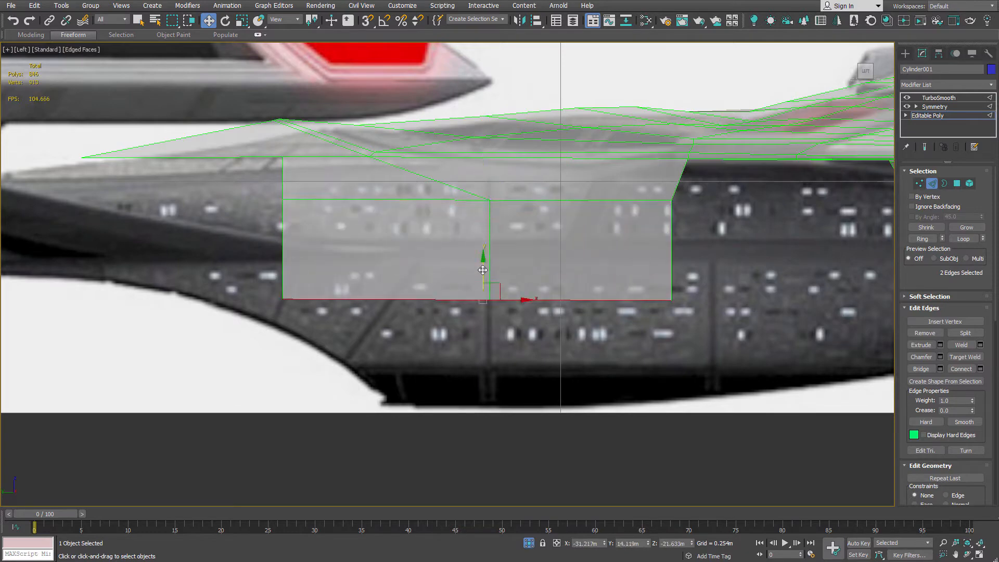
middle_drag(483, 270, 397, 252)
scroll(396, 252, down, 2)
shift+drag(396, 247, 396, 320)
Move the new side panel's rear vertices onto the curved lower rear outline of the secondary hull in the side reference
key(1)
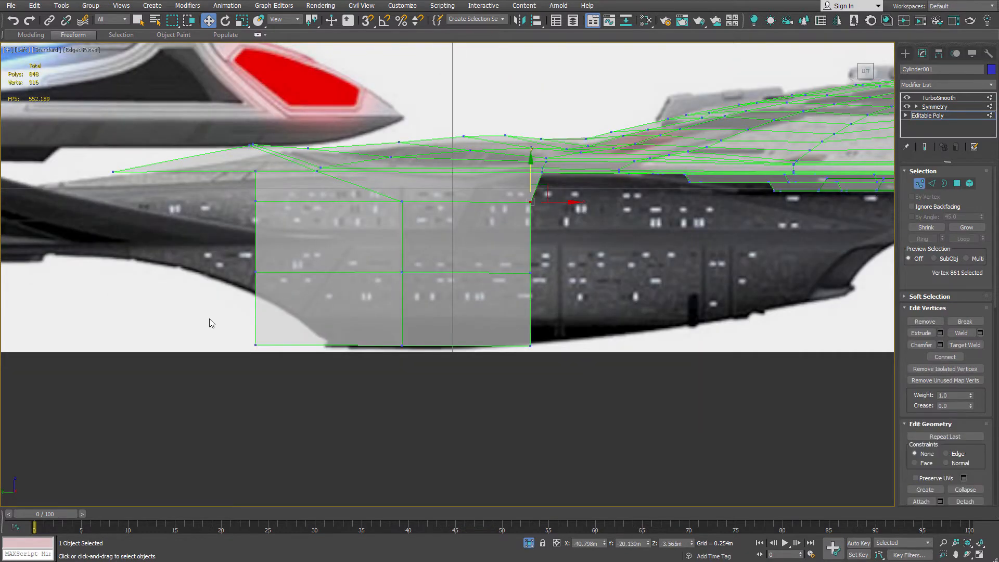
drag(255, 345, 328, 344)
drag(236, 172, 264, 281)
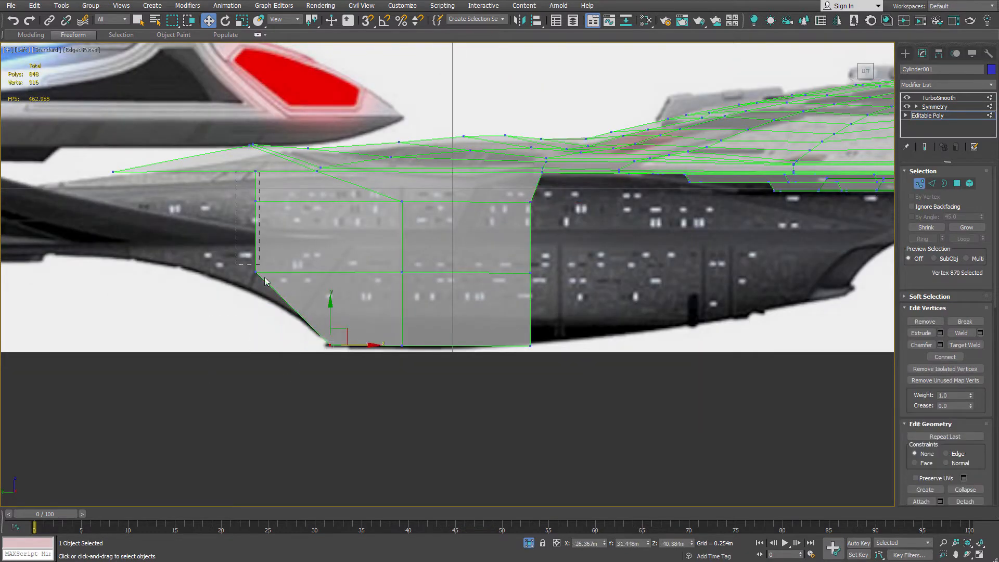
drag(283, 237, 260, 253)
scroll(361, 277, down, 1)
Move the side panel's rear bottom and rear middle vertices inward toward the centre line in the front view
alt+middle_drag(362, 277, 390, 270)
key(f)
key(z)
scroll(391, 270, down, 6)
click(399, 423)
drag(410, 424, 525, 420)
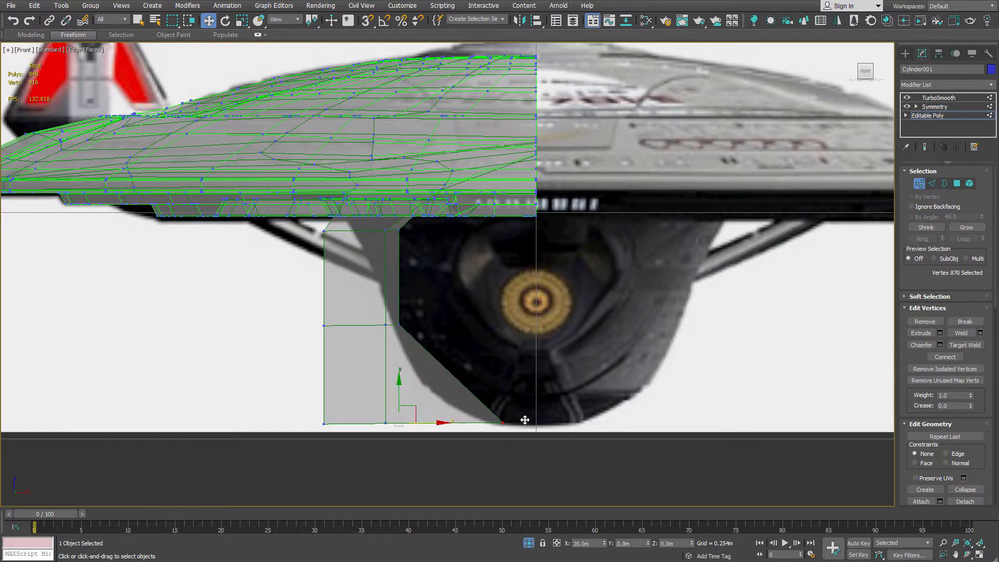
click(399, 325)
mouse_move(428, 325)
mouse_down()
mouse_move(497, 324)
mouse_move(448, 325)
mouse_up()
Move the panel's remaining middle, upper outer and bottom vertices inward to follow the secondary hull's silhouette in the front reference
click(386, 325)
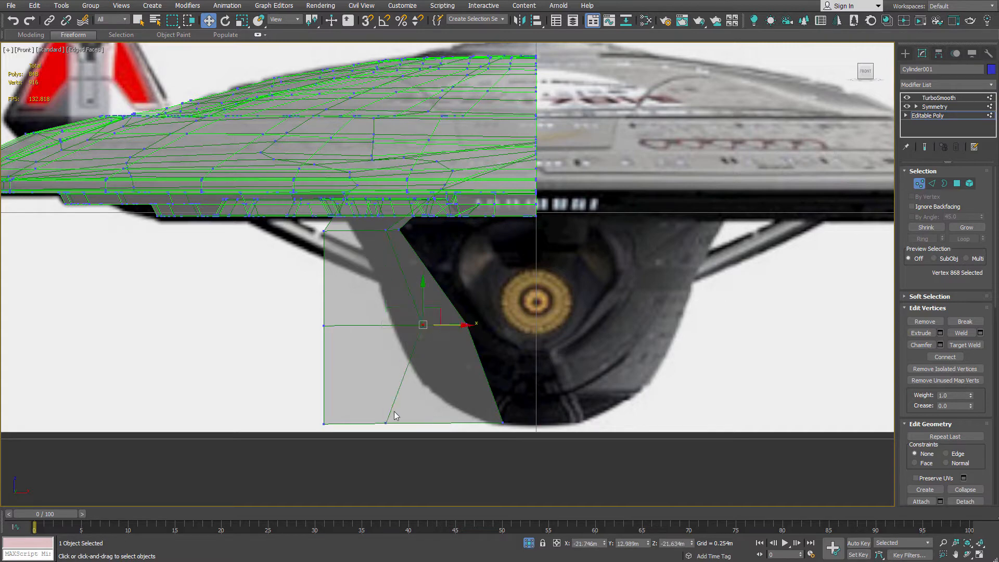
drag(356, 333, 424, 327)
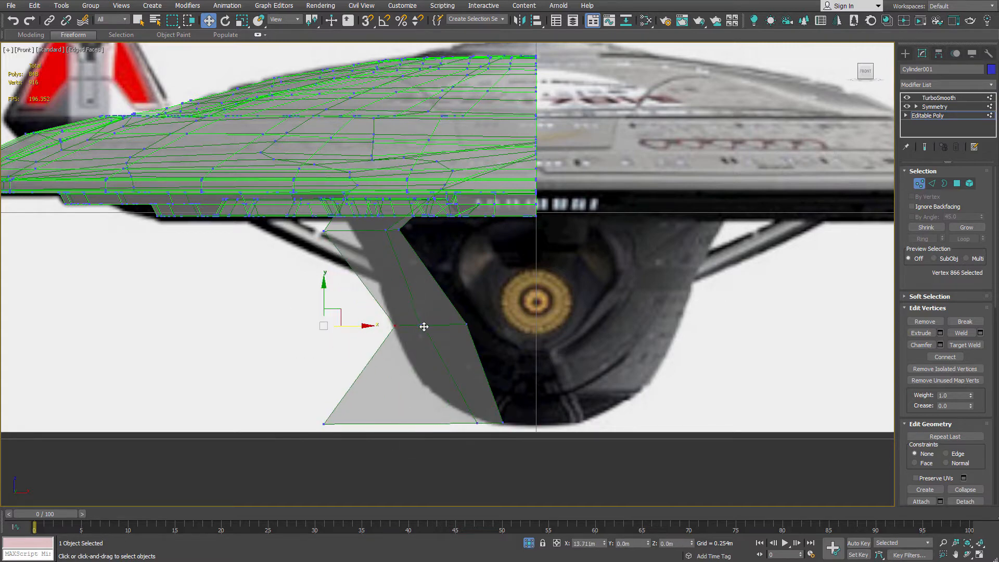
drag(359, 230, 390, 233)
drag(364, 423, 441, 369)
Adjust the panel's bottom vertices in the side view to follow the secondary hull's underside
alt+middle_drag(441, 369, 510, 365)
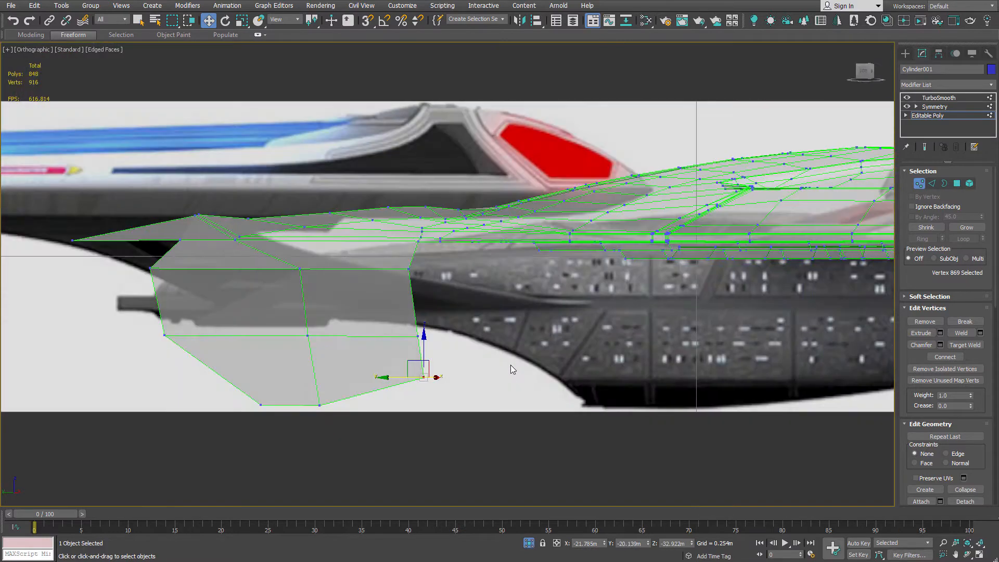
key(l)
scroll(476, 367, down, 5)
drag(472, 350, 344, 378)
click(251, 380)
Move the middle bottom vertex inward along the secondary hull's rounded underside in the front reference
scroll(441, 382, down, 4)
alt+middle_drag(492, 380, 408, 379)
key(f)
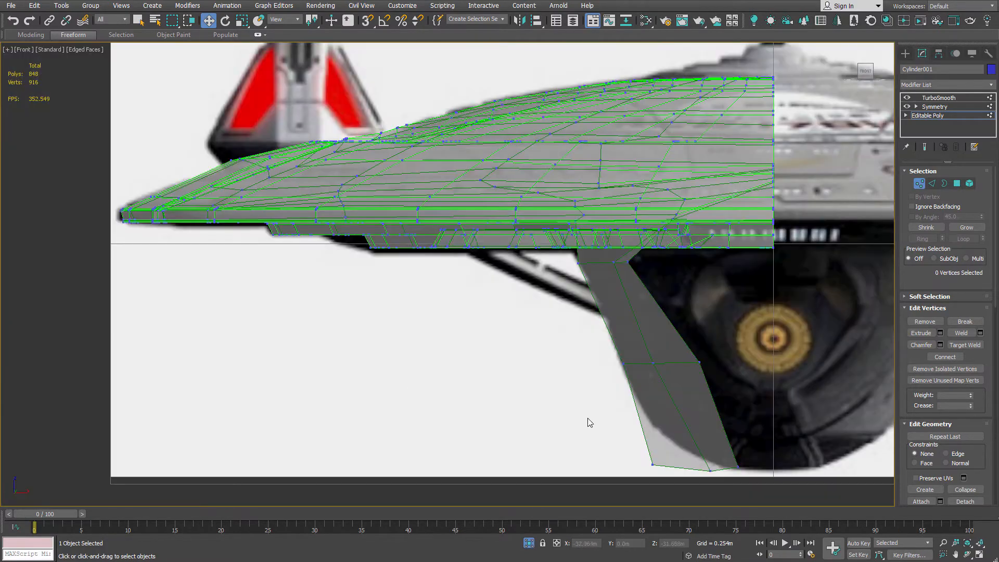
middle_drag(588, 423, 369, 327)
drag(470, 391, 548, 389)
alt+middle_drag(548, 384, 663, 361)
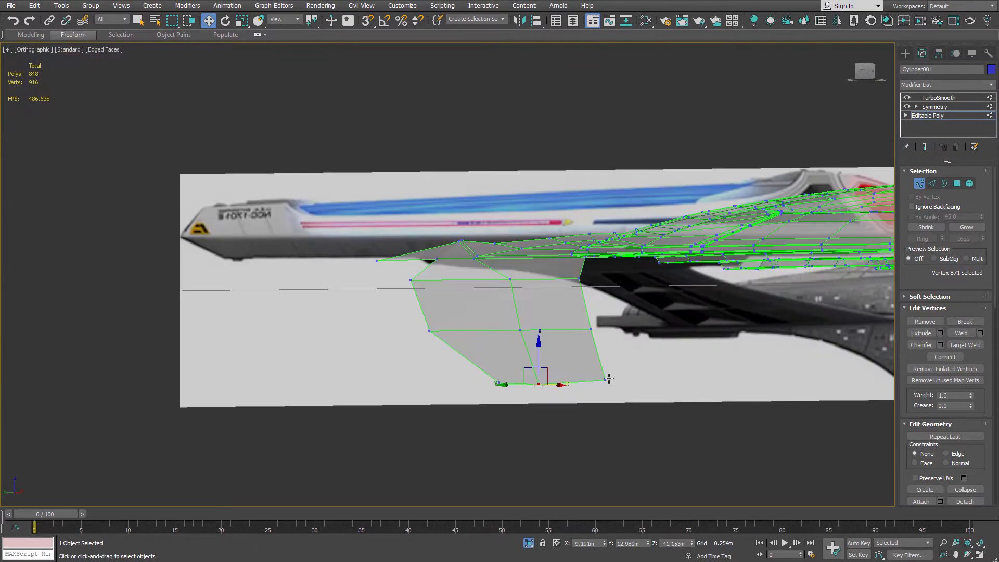
Extend the panel's front border edges forward in two long sections beneath the saucer, following the hull in the bottom reference
key(alt+x)
click(978, 98)
key(F4)
alt+middle_drag(514, 191, 439, 328)
key(F4)
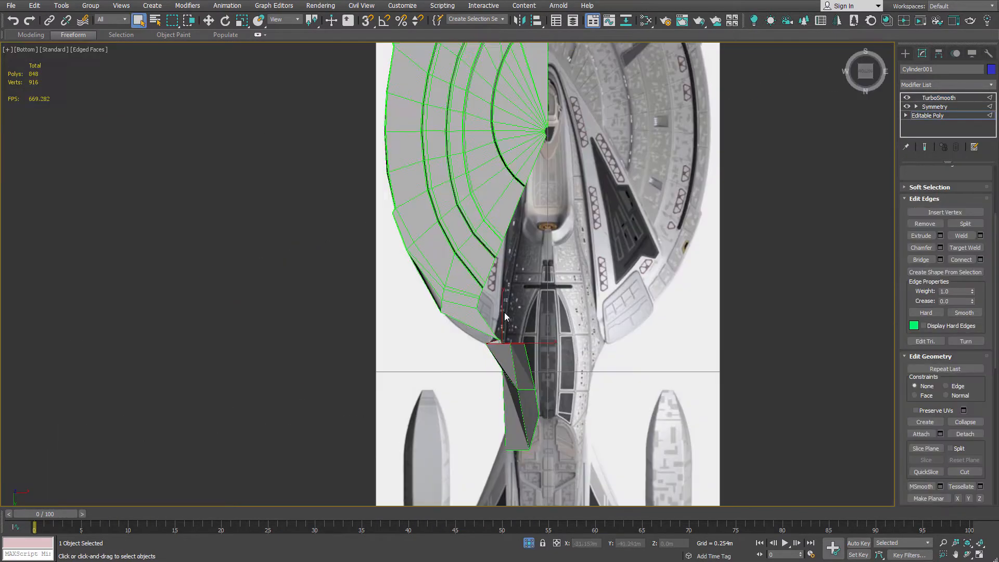
scroll(513, 334, up, 4)
middle_drag(513, 334, 465, 421)
key(alt+x)
key(w)
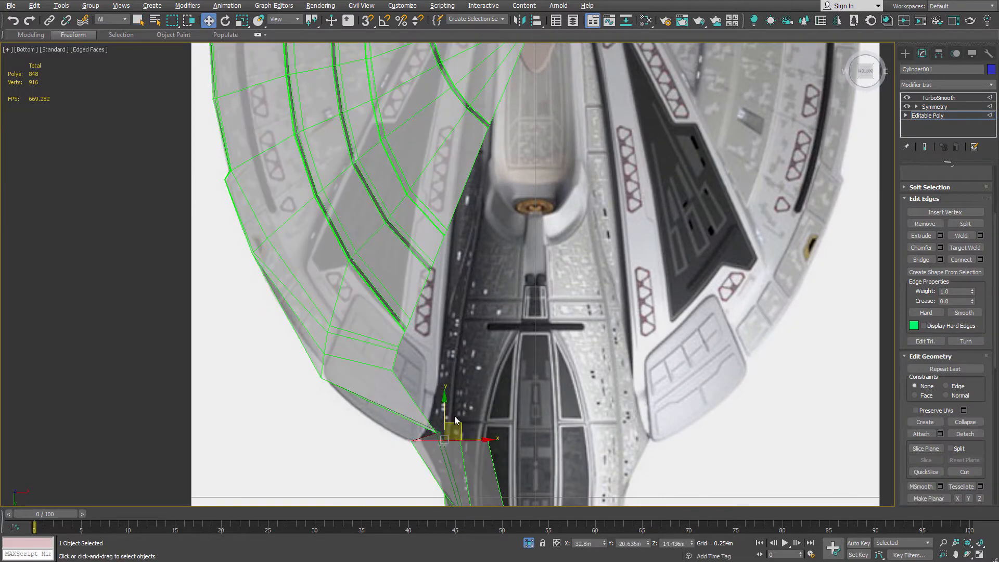
shift+drag(457, 422, 506, 164)
middle_drag(517, 127, 484, 340)
shift+drag(477, 376, 511, 132)
Move the vertices of the new forward sections sideways to fit the secondary hull's width in the bottom reference
scroll(494, 120, down, 3)
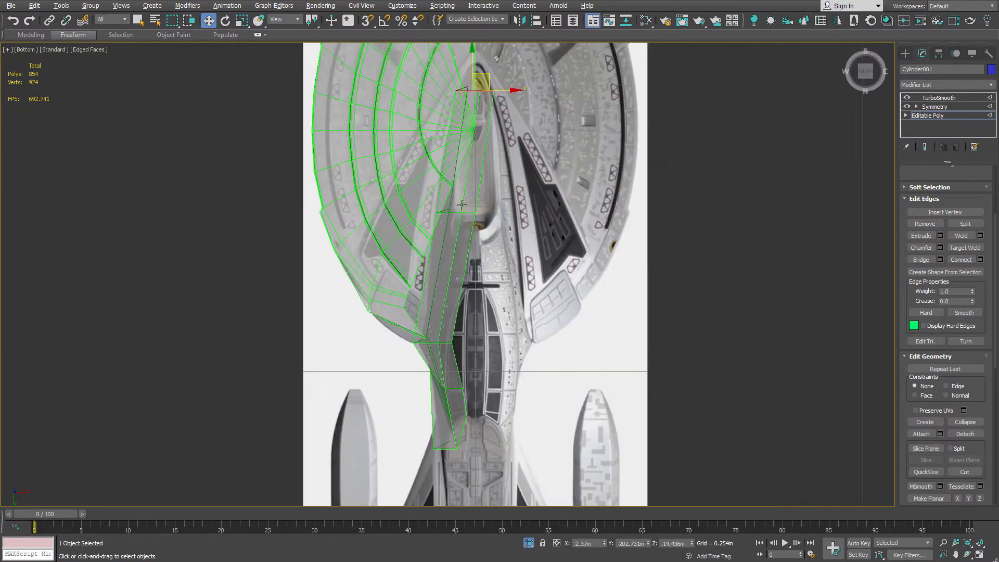
scroll(473, 220, up, 3)
key(1)
drag(461, 212, 441, 213)
middle_drag(430, 376, 448, 343)
scroll(443, 354, up, 2)
click(424, 473)
drag(454, 474, 439, 475)
scroll(439, 468, down, 4)
scroll(502, 125, up, 2)
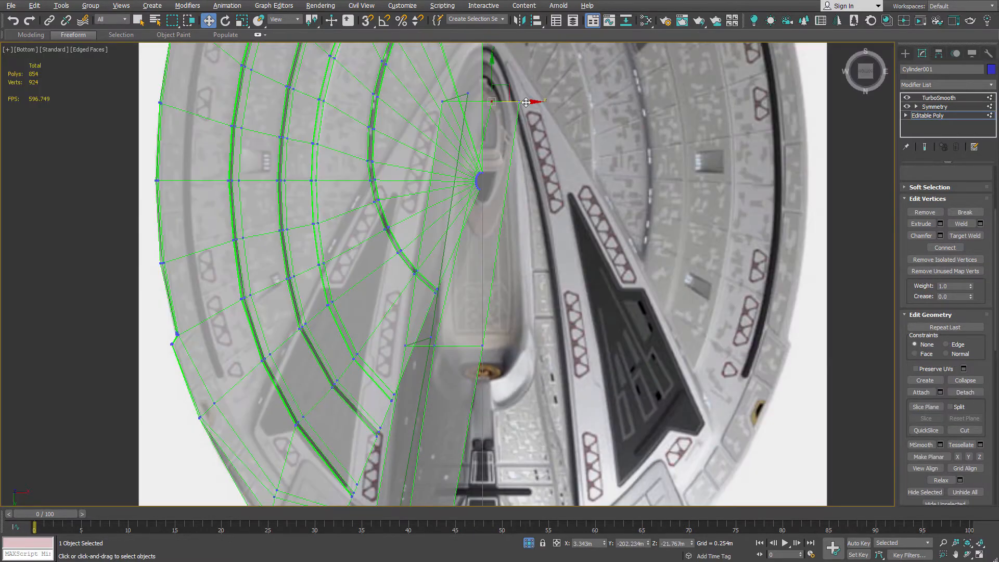
Move the frontmost inner vertex onto the symmetry line by setting its X position to 0
drag(526, 102, 501, 103)
right_click(604, 543)
middle_drag(453, 136, 460, 291)
scroll(468, 272, up, 4)
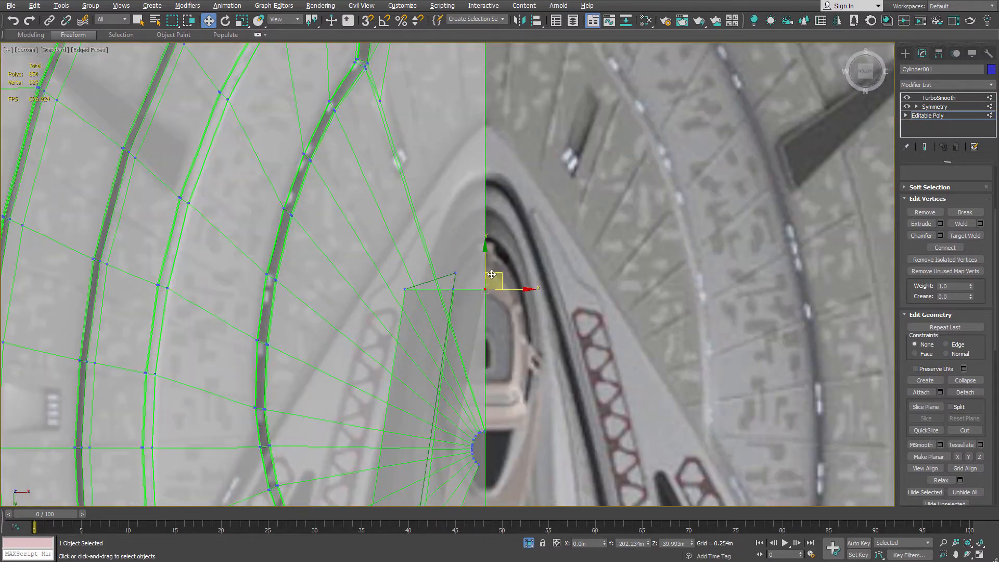
Raise the frontmost centre-line vertex in the front view to just below the middle of the deflector dish
scroll(491, 279, down, 5)
alt+middle_drag(549, 235, 513, 349)
key(f)
scroll(502, 346, up, 5)
scroll(510, 335, down, 2)
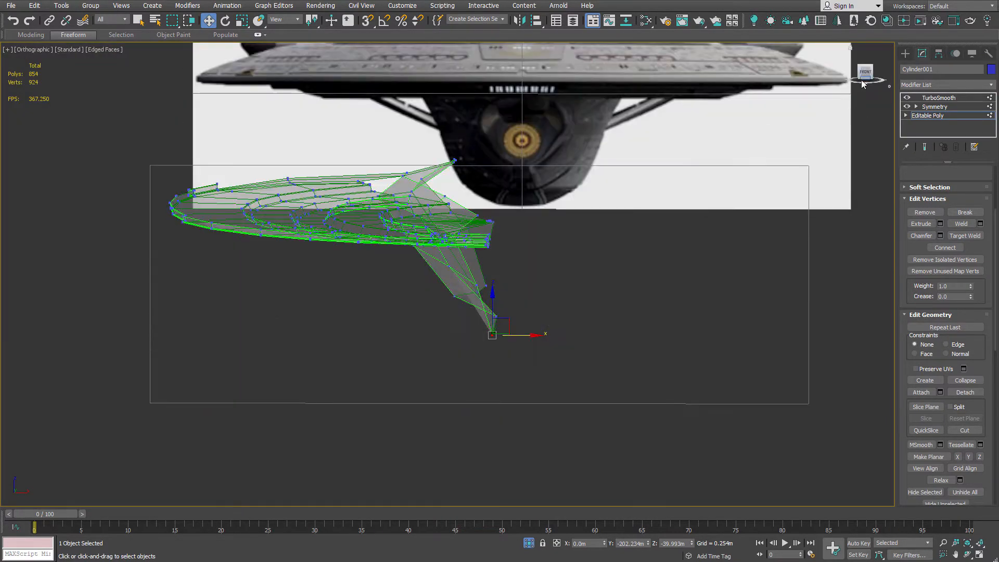
click(865, 72)
scroll(494, 253, up, 4)
drag(513, 293, 510, 221)
scroll(483, 223, down, 3)
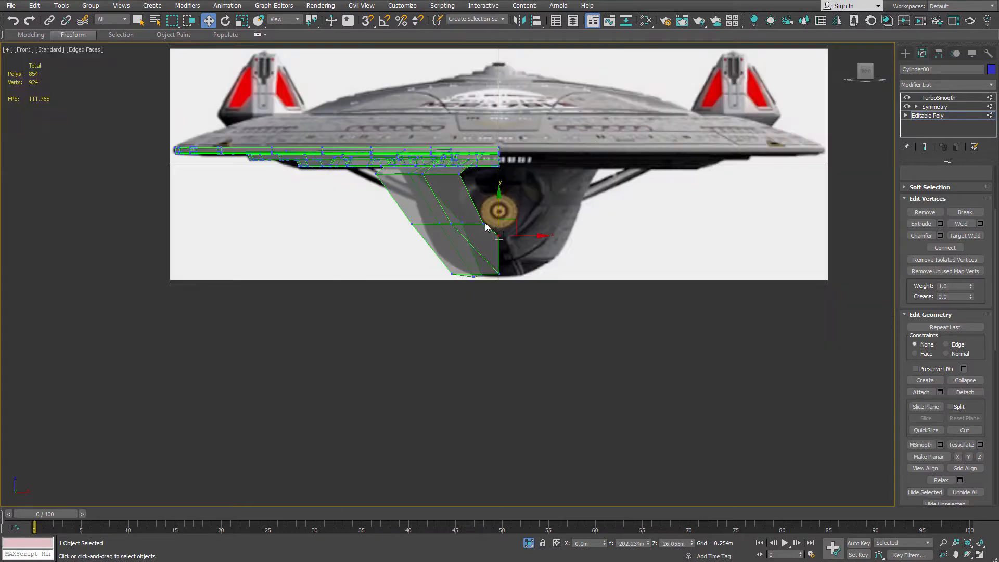
Move the forward section's lower centre vertex up and rearward onto the hull's underside near the deflector in the side reference
scroll(511, 285, up, 5)
click(479, 261)
alt+middle_drag(481, 255, 588, 240)
scroll(589, 243, down, 5)
key(l)
scroll(587, 243, down, 10)
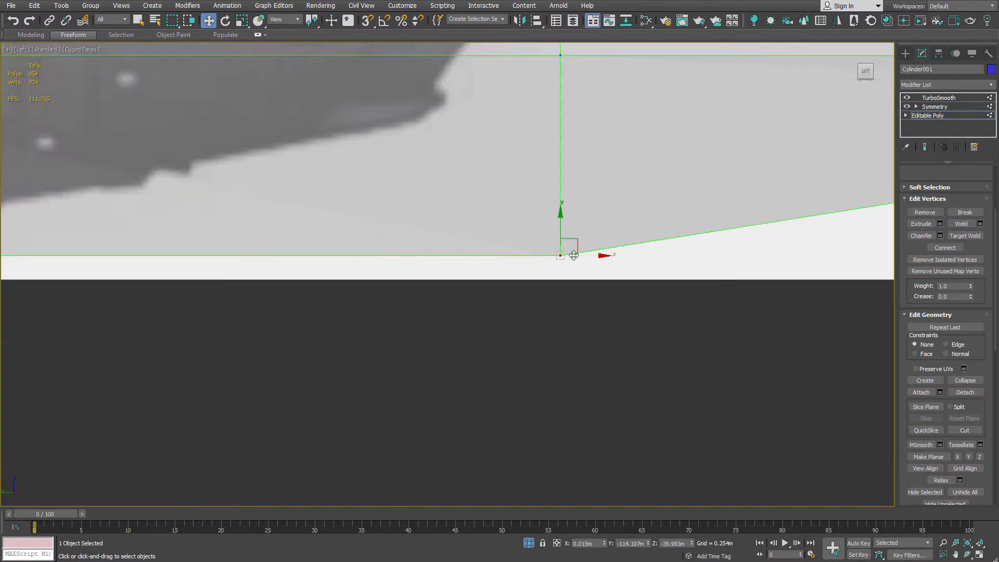
drag(582, 247, 533, 218)
middle_drag(436, 221, 534, 179)
scroll(427, 178, down, 3)
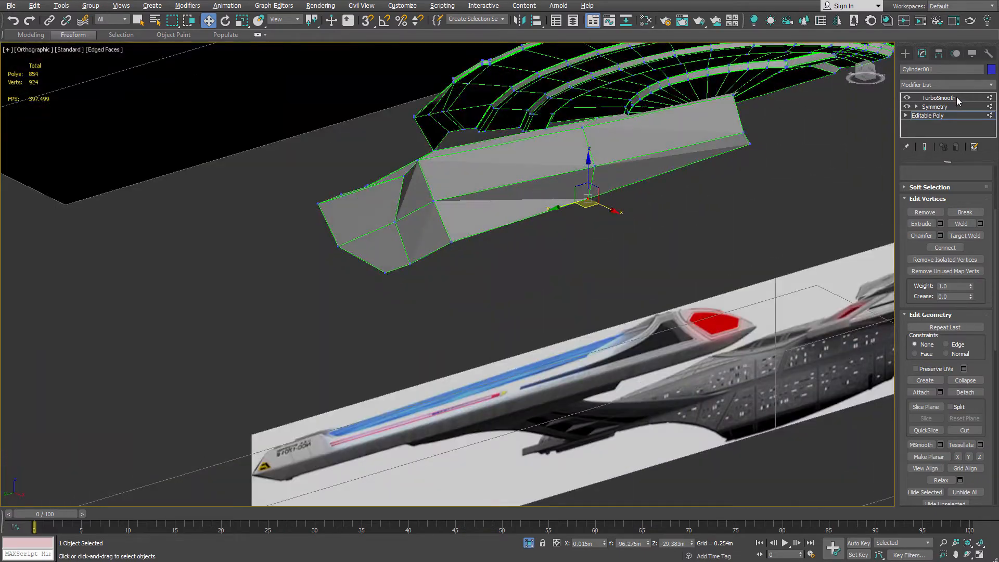
Move the bottom vertex where the rear panel meets the forward sections inward toward the centre line in the bottom view
click(956, 97)
alt+middle_drag(721, 126, 732, 103)
click(931, 115)
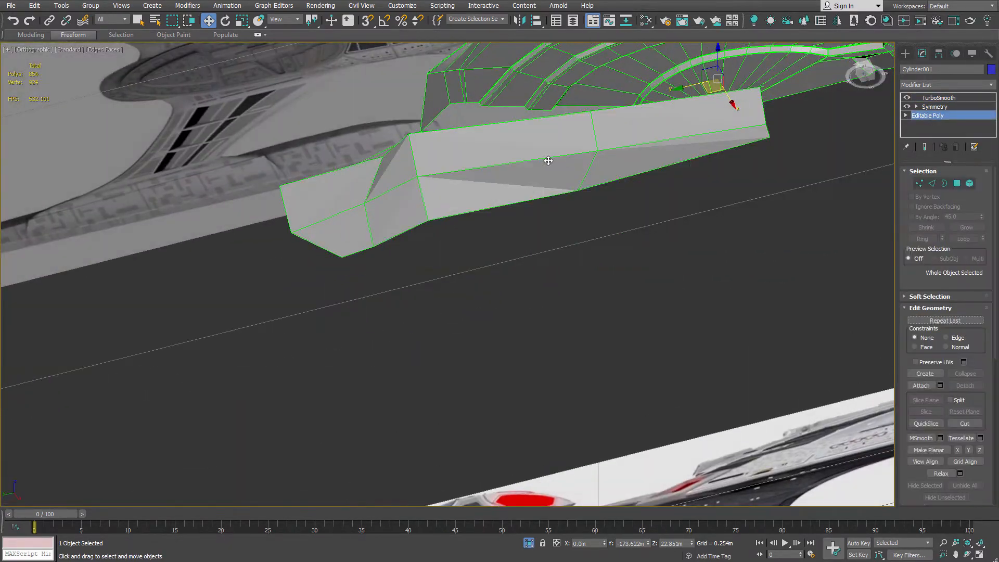
alt+middle_drag(558, 154, 567, 117)
click(866, 73)
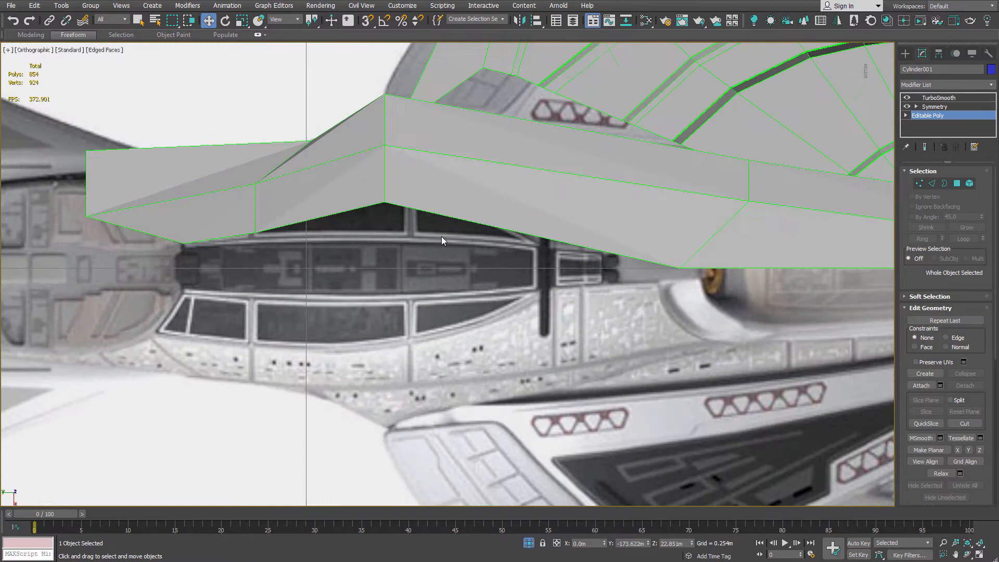
click(920, 183)
drag(385, 240, 384, 274)
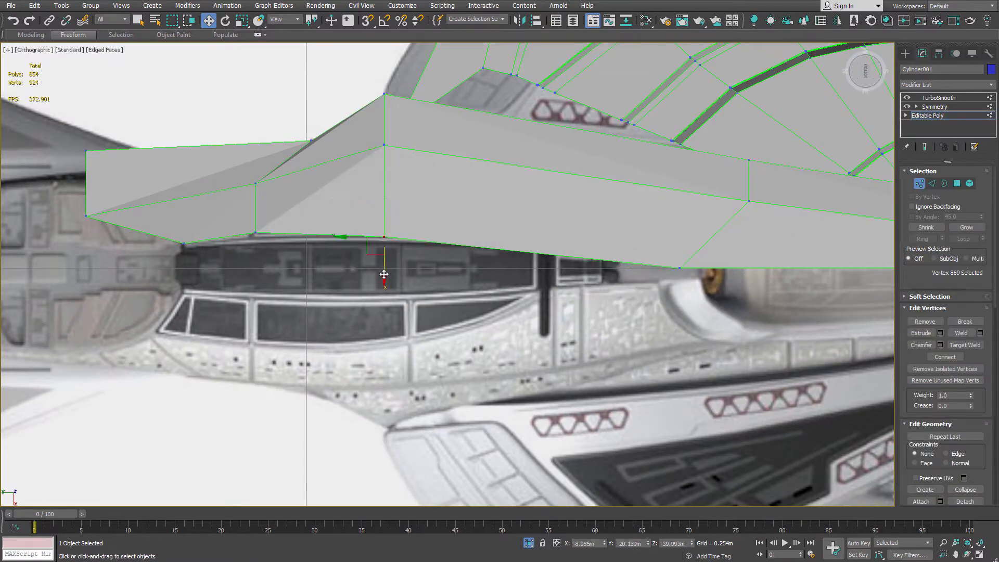
key(alt+x)
drag(386, 178, 394, 221)
key(f)
key(ctrl+z)
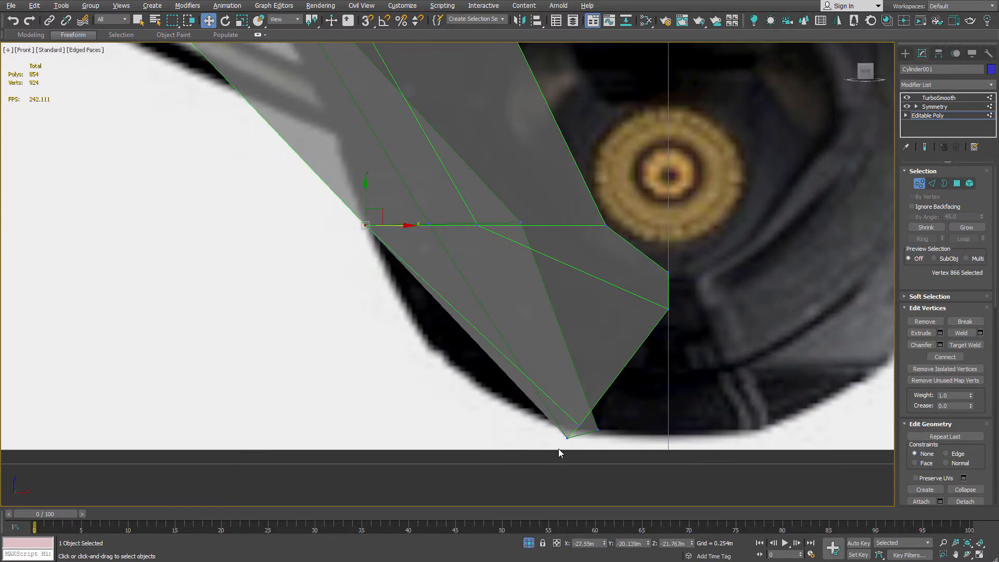
Move the three bottom vertices up and outward onto the hull outline in the front reference, and display the smoothed mirrored result
scroll(585, 425, down, 2)
drag(601, 423, 515, 358)
click(924, 148)
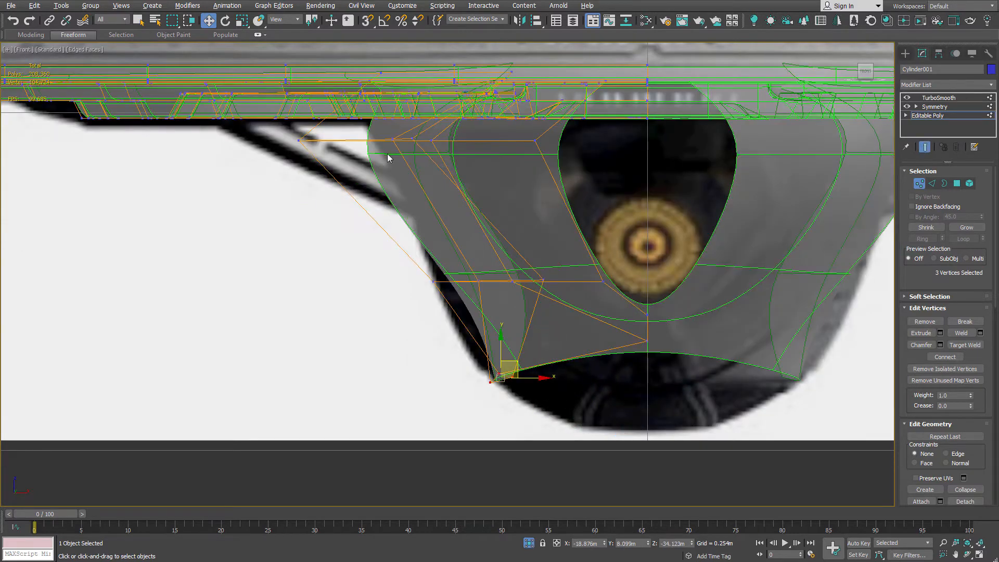
Adjust the upper, middle and lower outer vertices so the smoothed hull edge follows the silhouette in the front reference
click(299, 142)
drag(343, 140, 360, 140)
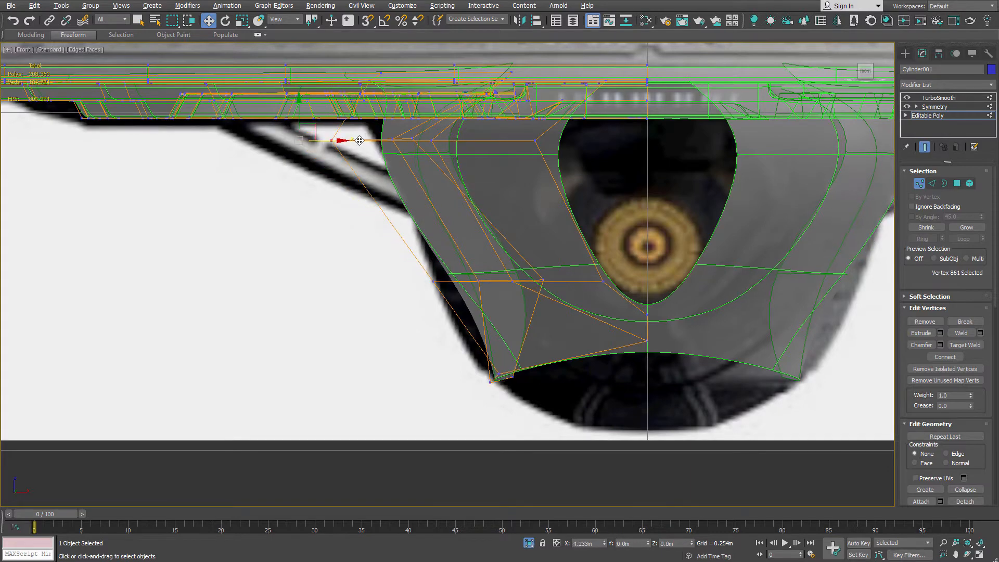
click(433, 282)
drag(469, 282, 442, 284)
click(497, 377)
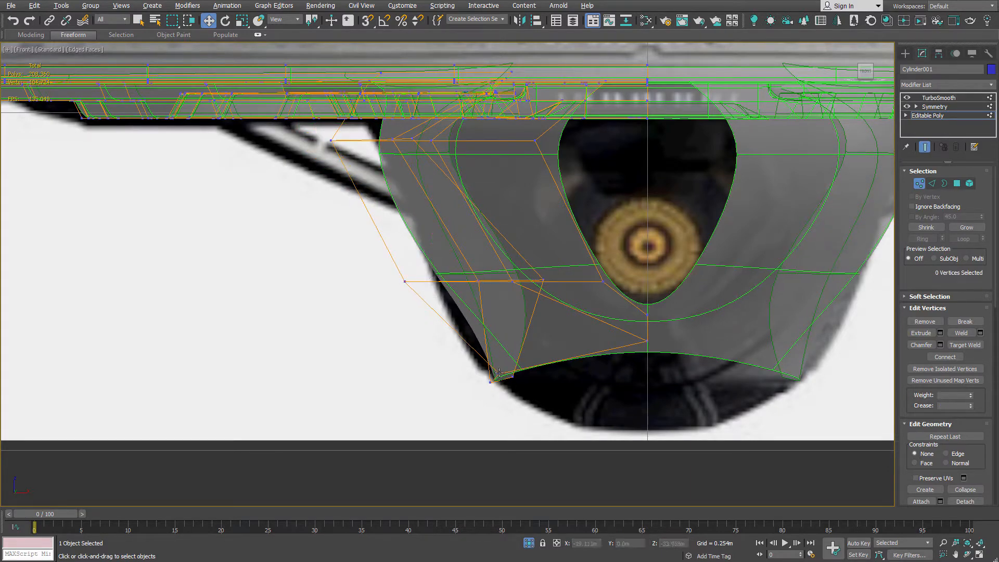
click(498, 373)
drag(524, 374, 477, 365)
Turn off the smoothed result and extend the forward section's inner edge slightly to form a strip ending on the centre line
alt+middle_drag(477, 365, 507, 216)
click(925, 148)
click(931, 184)
scroll(623, 217, down, 6)
middle_drag(705, 464, 615, 288)
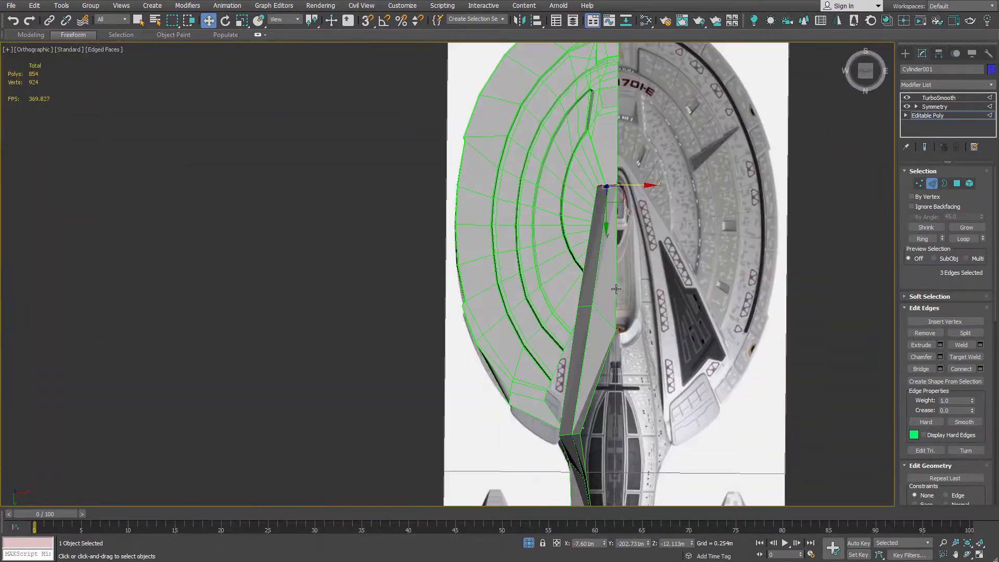
scroll(616, 289, up, 5)
click(596, 276)
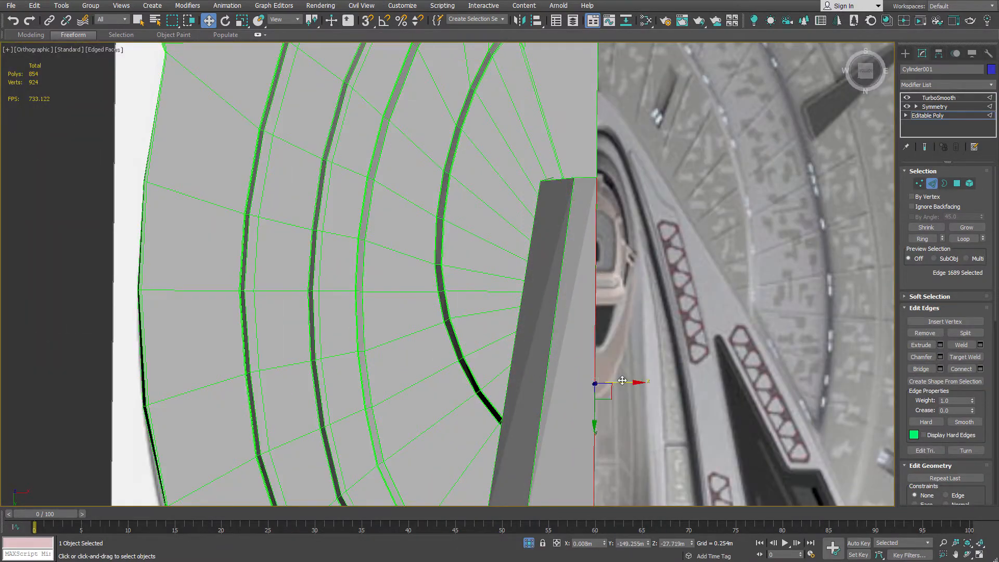
scroll(586, 151, down, 4)
shift+drag(586, 150, 594, 150)
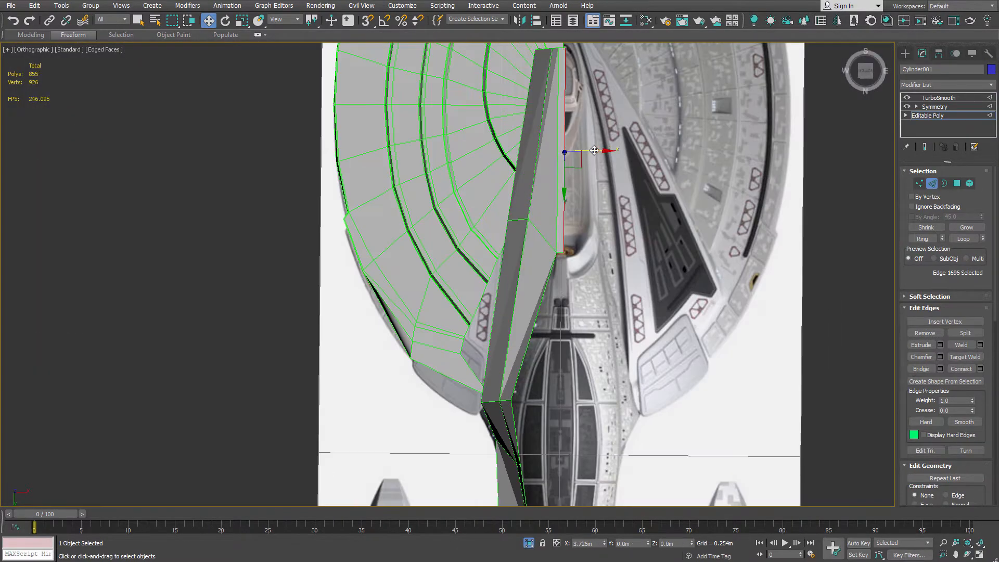
right_click(604, 544)
Extend the four inner border edges behind the deflector across the open underside toward the centre line
click(534, 327)
ctrl+click(515, 430)
scroll(528, 473, up, 4)
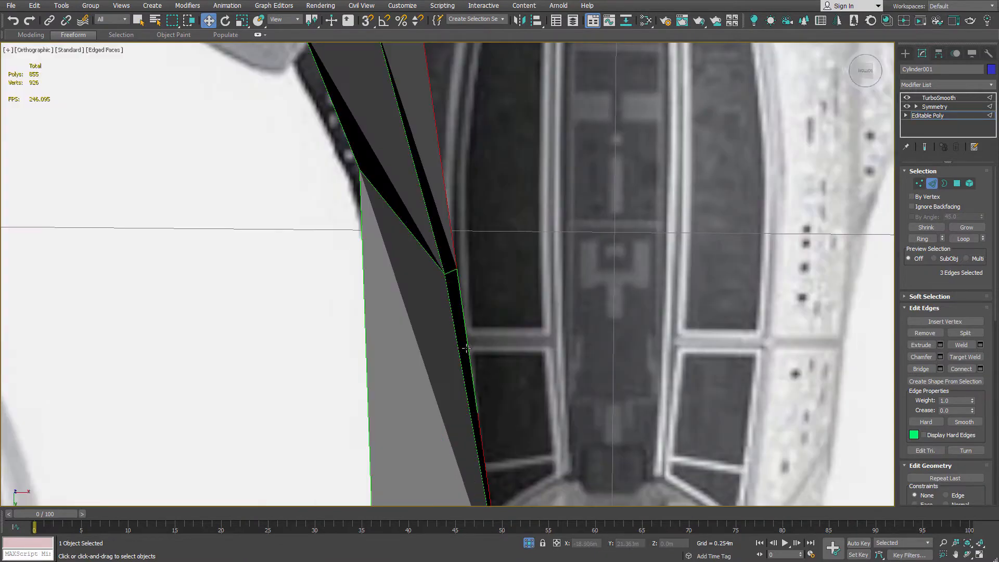
ctrl+click(468, 349)
scroll(493, 345, down, 3)
shift+drag(510, 286, 560, 286)
scroll(593, 266, down, 3)
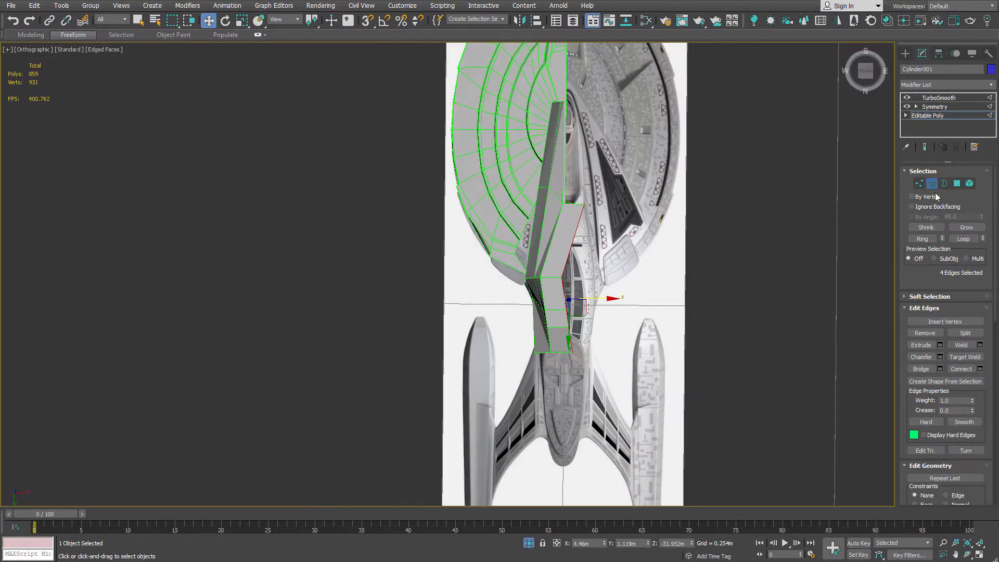
Flatten the extended row of five vertices onto the centre line, and display the smoothed mirrored hull
key(1)
scroll(582, 252, up, 2)
key(r)
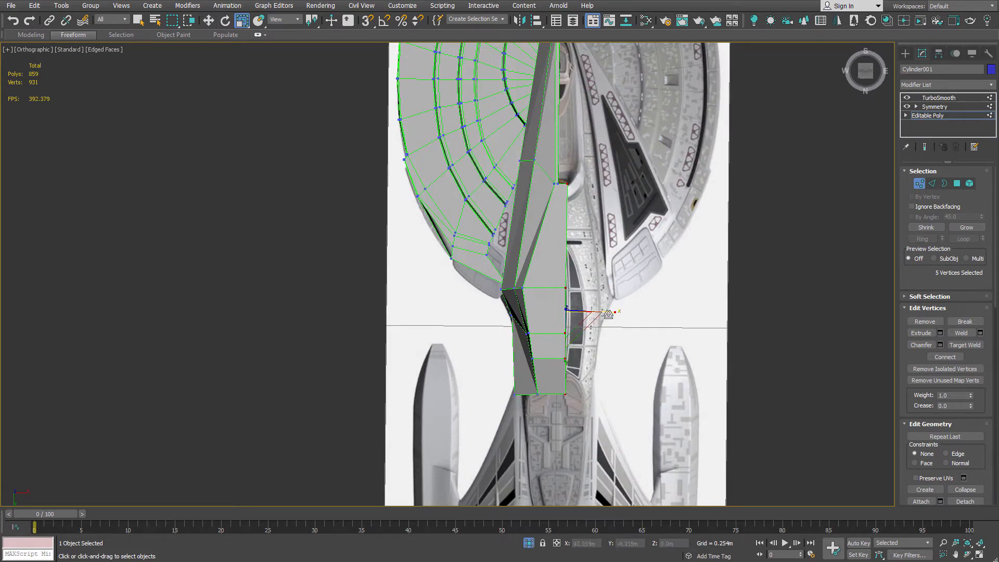
right_click(605, 543)
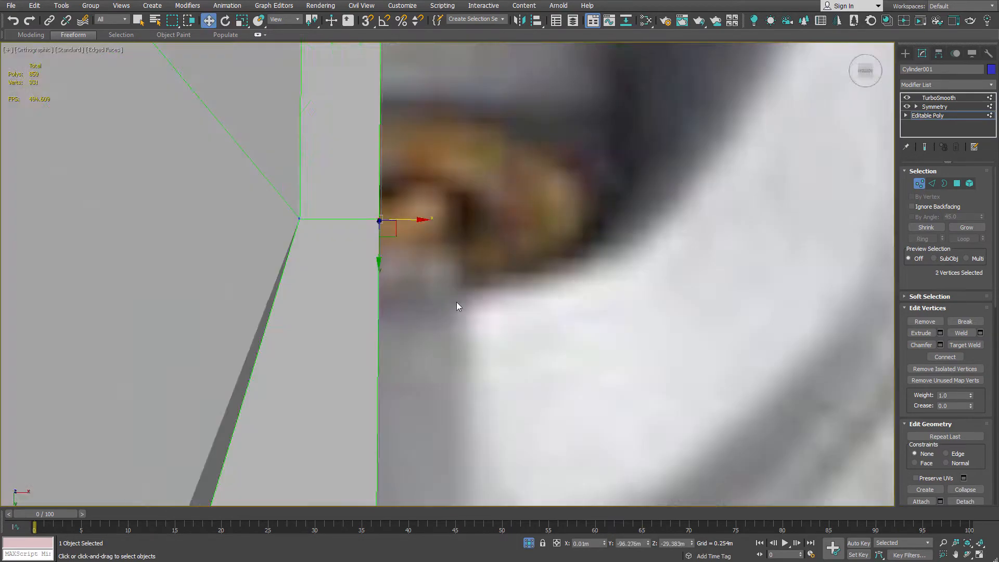
scroll(468, 309, down, 14)
key(1)
click(962, 98)
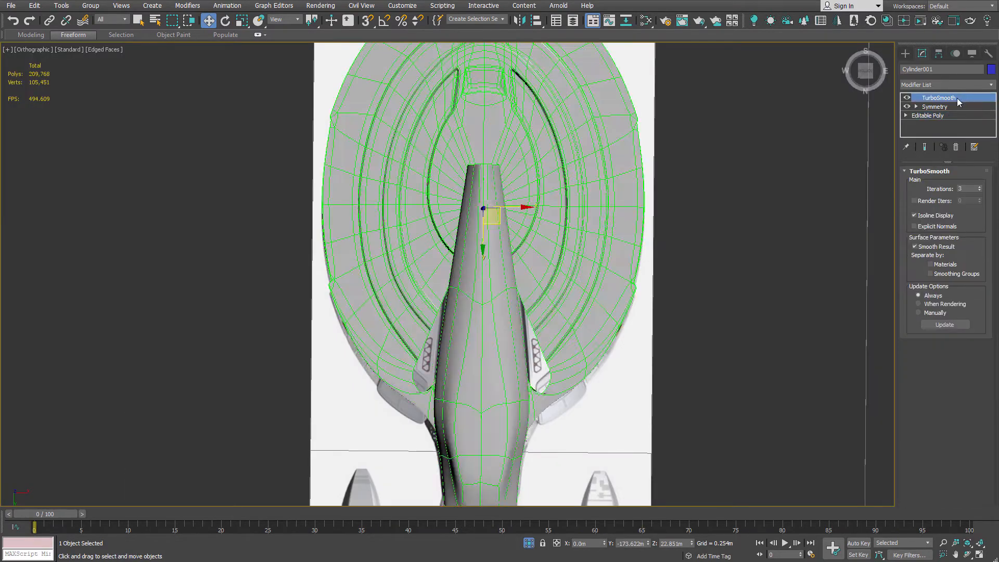
Lower the row of five centre-line vertices so the hull's lower edge follows the side reference
scroll(541, 271, down, 5)
alt+middle_drag(525, 260, 561, 334)
scroll(562, 333, up, 6)
alt+middle_drag(556, 260, 579, 278)
key(l)
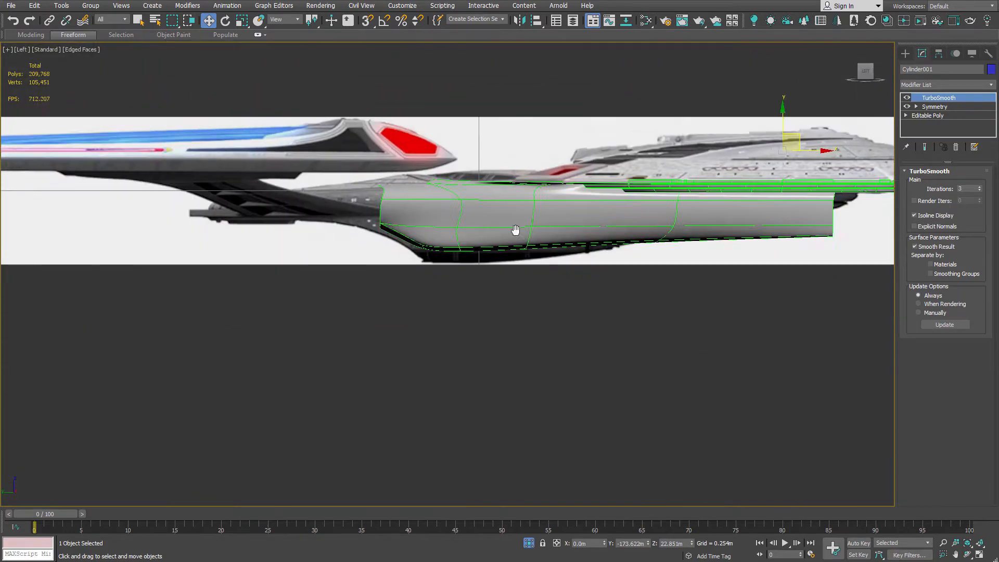
scroll(518, 224, up, 8)
click(927, 116)
click(919, 185)
alt+middle_drag(387, 247, 386, 201)
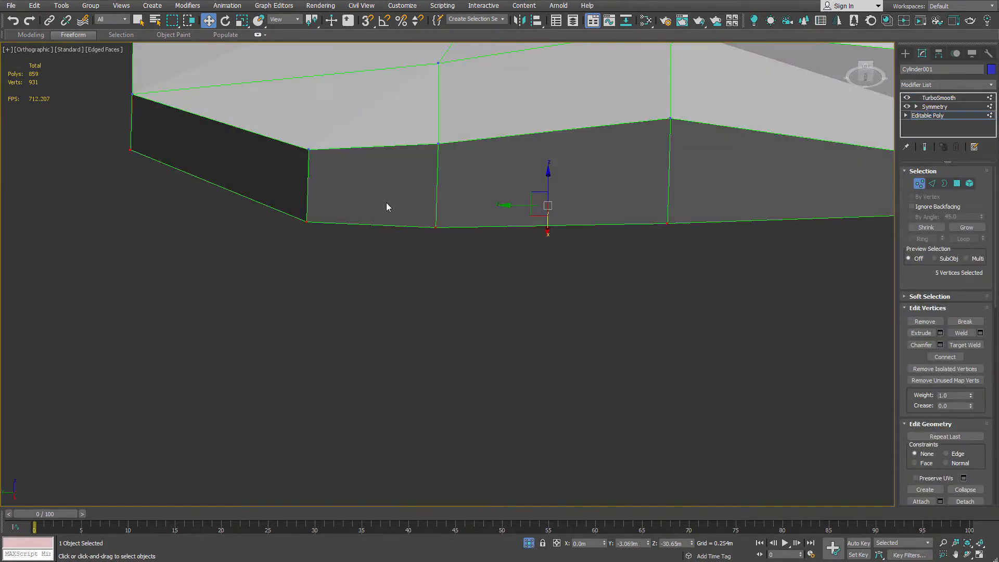
scroll(333, 210, down, 4)
middle_drag(598, 197, 406, 189)
key(l)
drag(382, 266, 367, 283)
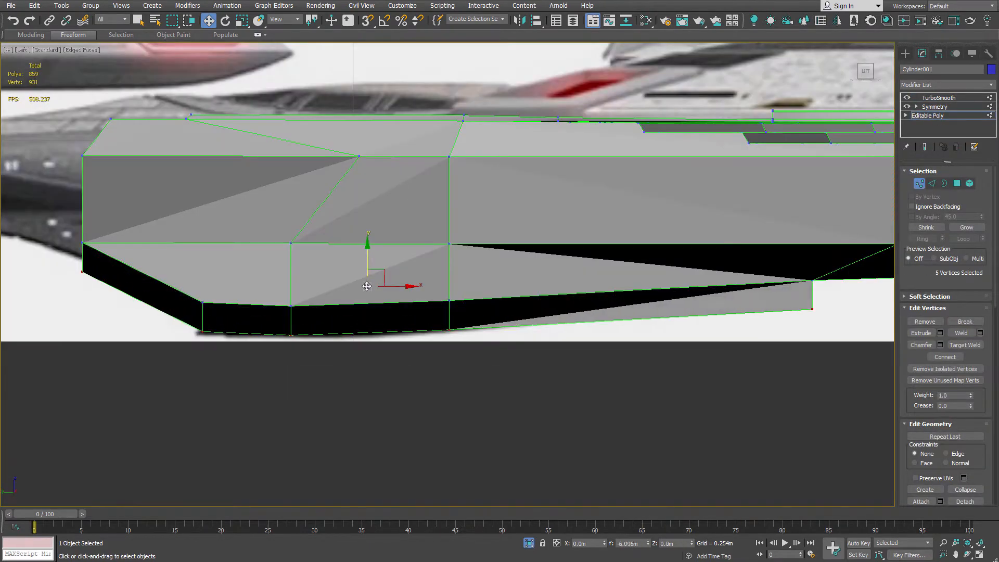
Raise the centre-line vertices at the deflector end and the rear end to match the hull outline in the side reference
scroll(367, 283, up, 3)
middle_drag(642, 216, 655, 294)
drag(662, 276, 662, 242)
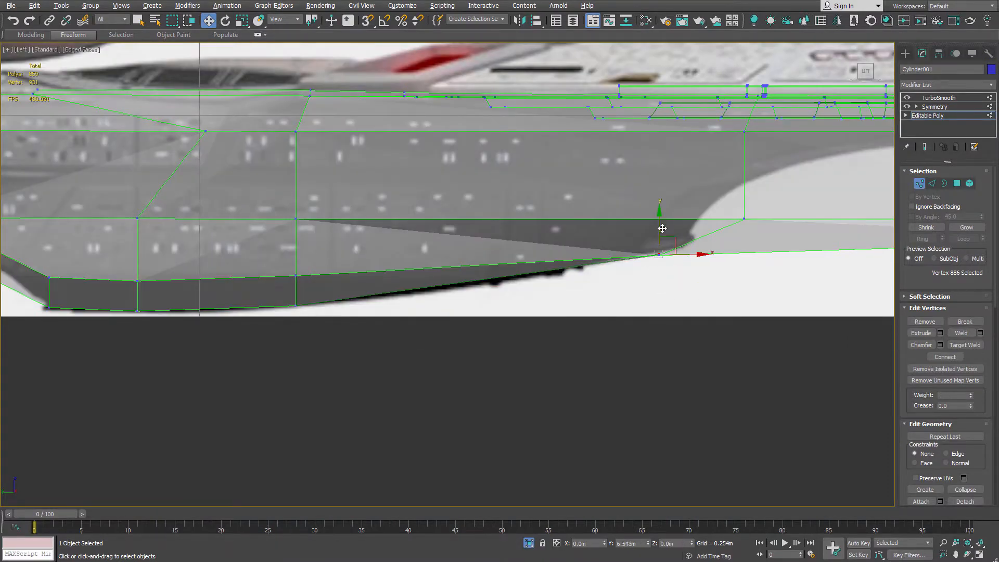
middle_drag(275, 270, 504, 259)
middle_drag(114, 182, 293, 208)
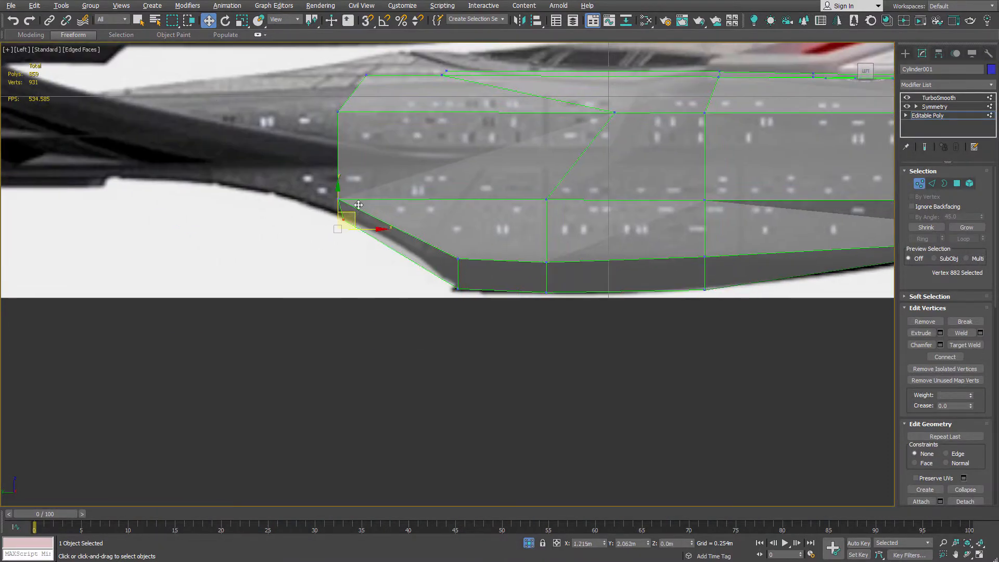
key(s)
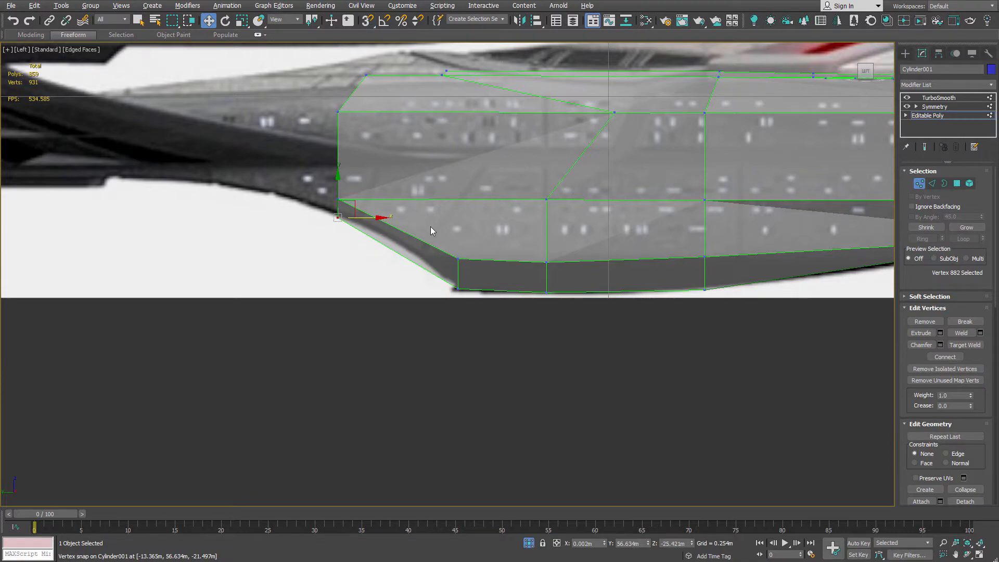
Align the four rear centre-line vertices to the mirror axis against the bottom reference, and display the smoothed hull
scroll(458, 227, down, 5)
key(F4)
alt+middle_drag(587, 223, 713, 73)
click(952, 102)
click(937, 115)
scroll(562, 236, up, 4)
click(924, 183)
key(b)
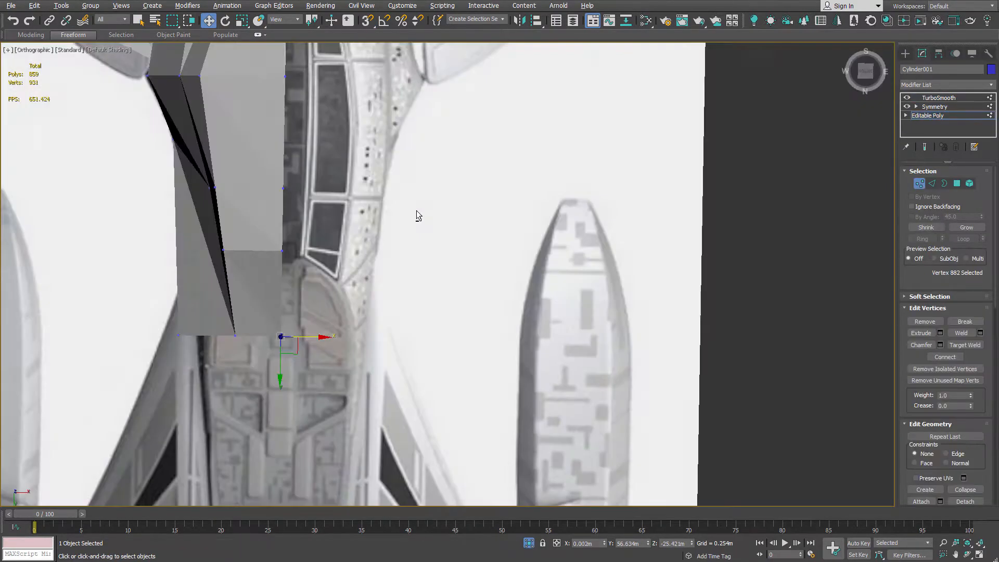
scroll(416, 211, up, 4)
drag(431, 252, 497, 426)
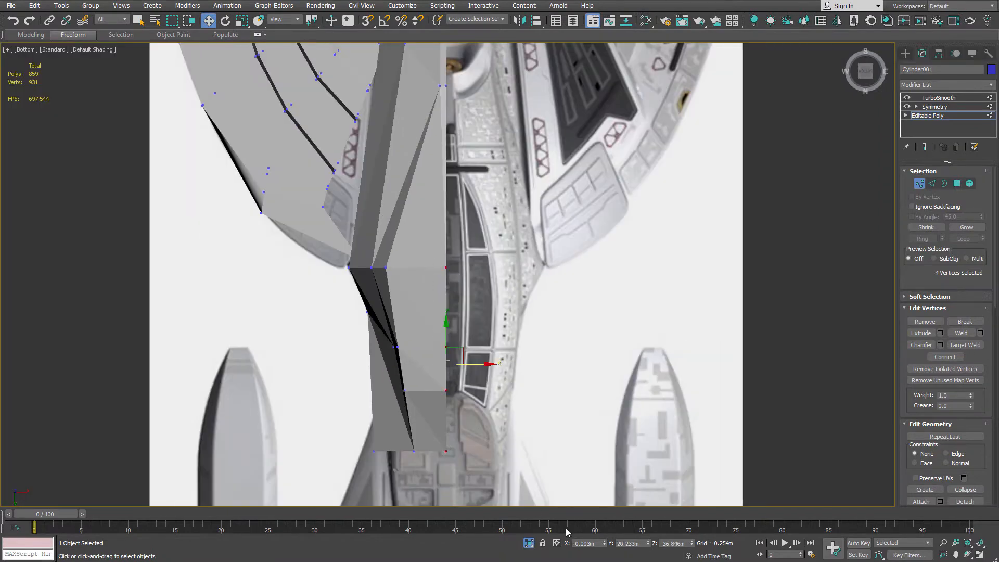
click(975, 100)
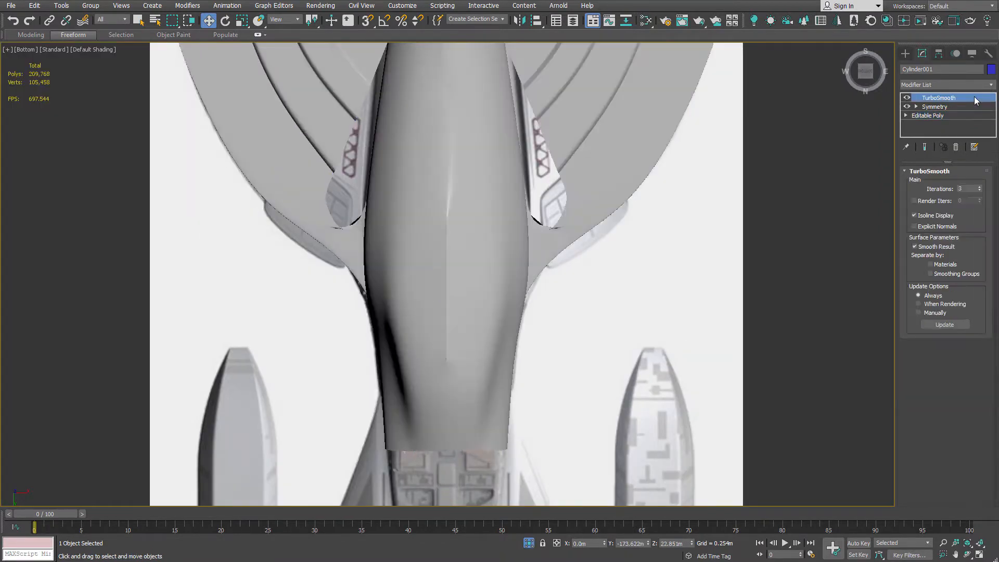
Set the X position of the individual underside centre-line vertices to 0 m, and display the smoothed hull
click(932, 115)
scroll(474, 266, up, 5)
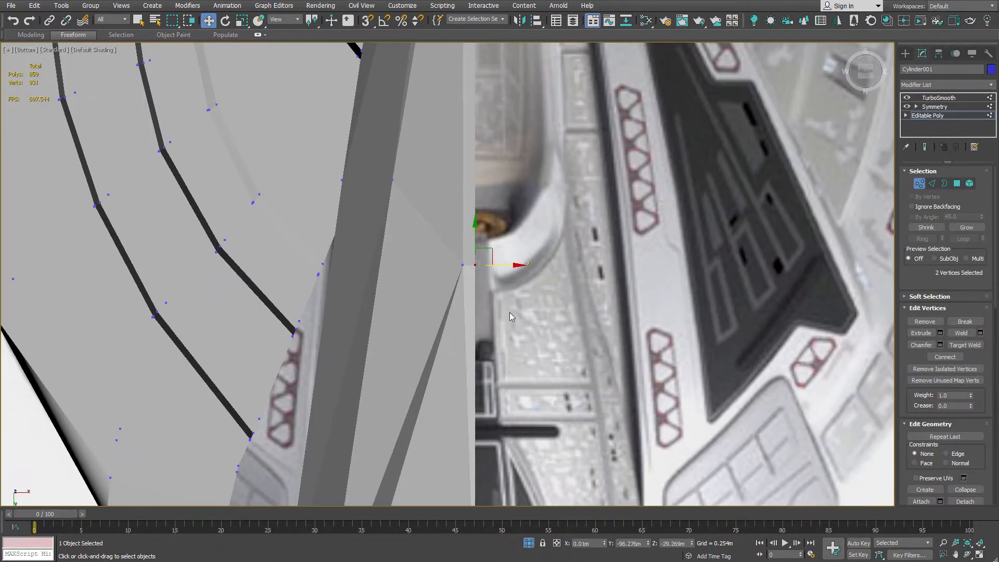
scroll(542, 325, down, 5)
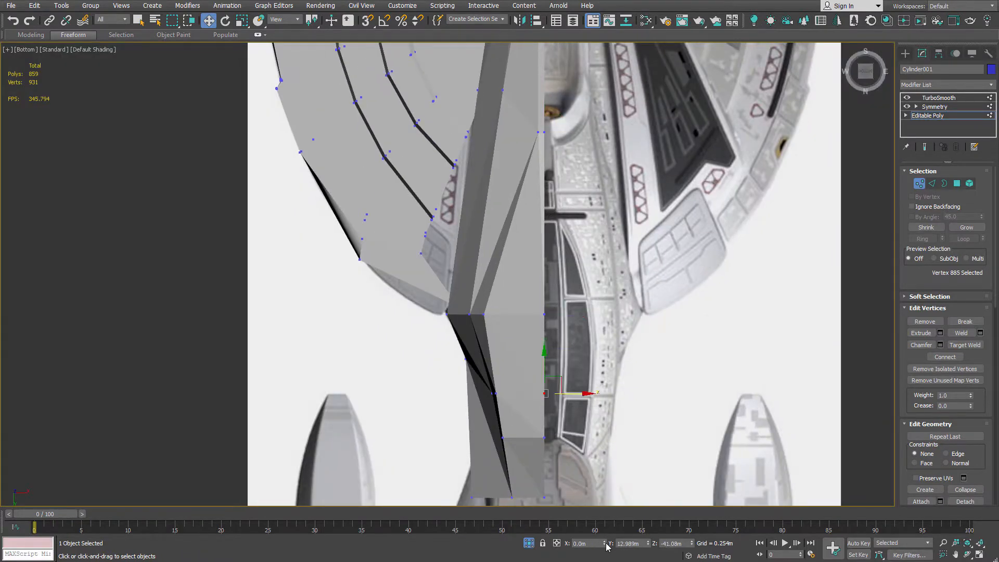
scroll(555, 467, up, 5)
drag(487, 337, 554, 367)
scroll(583, 154, down, 3)
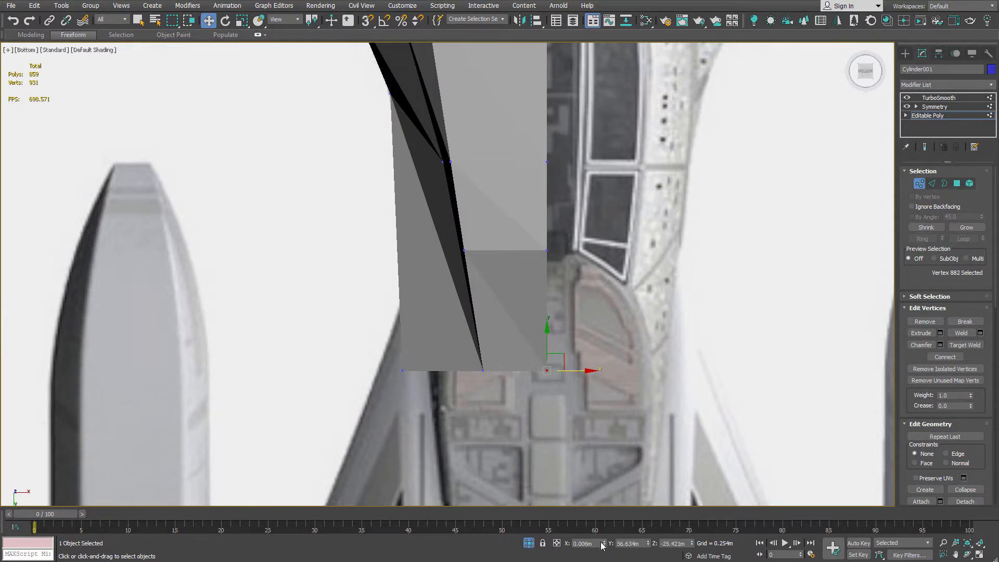
click(937, 98)
scroll(687, 218, down, 4)
alt+middle_drag(687, 219, 606, 245)
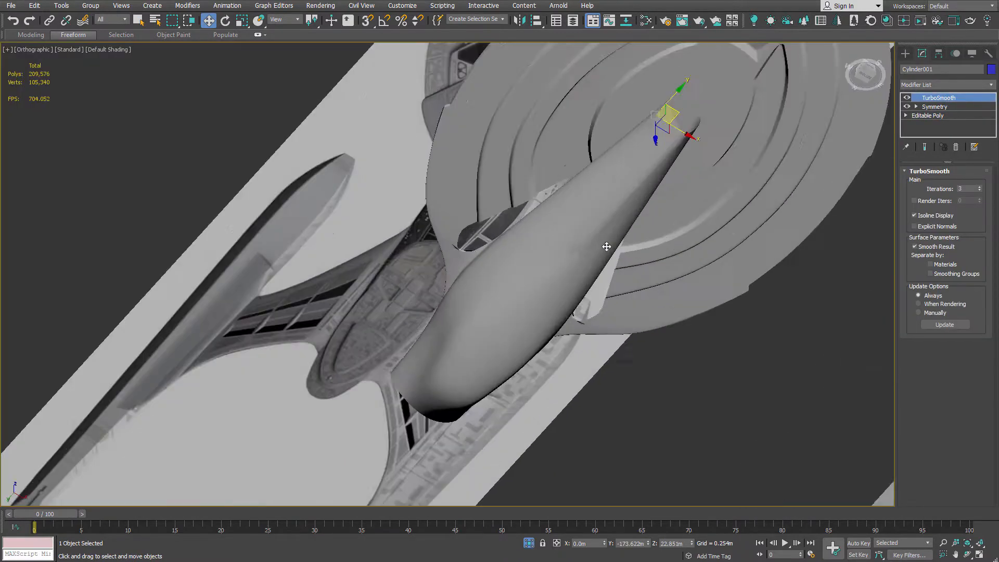
Target-weld the loose vertex where the two underside strips meet to its neighbour on the centre line, and display the smoothed hull
scroll(607, 245, up, 6)
click(953, 116)
key(1)
scroll(494, 285, up, 6)
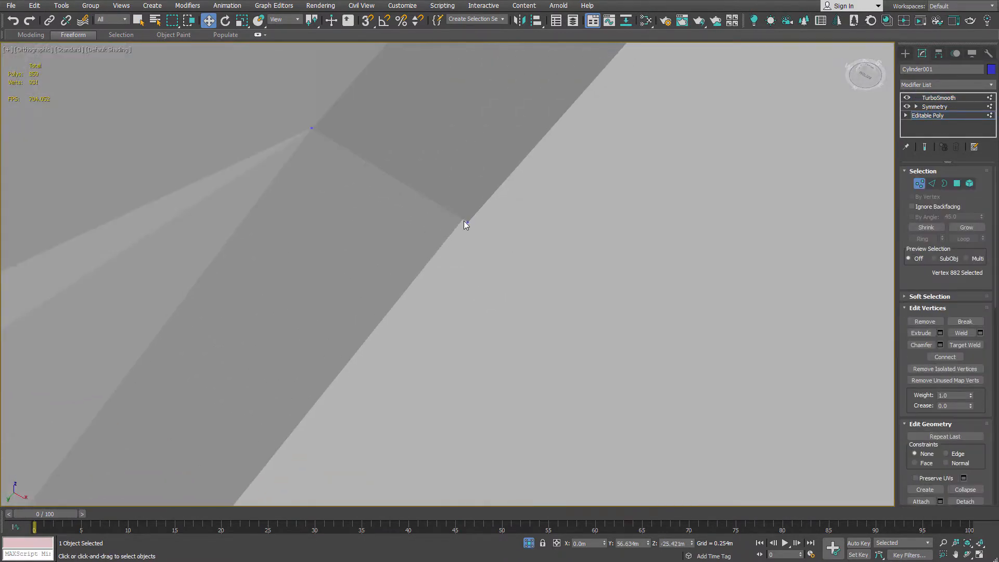
click(463, 221)
mouse_move(463, 222)
alt+middle_down()
mouse_move(430, 172)
mouse_move(461, 211)
alt+middle_up()
right_click(464, 205)
click(442, 273)
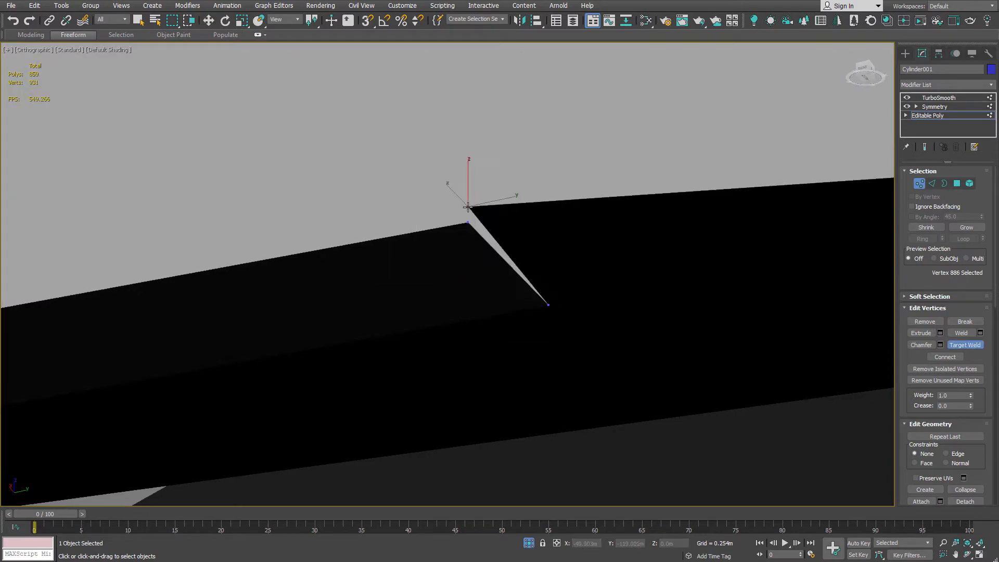
click(468, 207)
click(468, 222)
key(w)
key(1)
click(960, 97)
scroll(735, 131, down, 6)
alt+middle_drag(735, 131, 901, 162)
Align the welded vertex on the underside to the mirror axis, and display the smoothed hull
click(929, 116)
scroll(683, 158, up, 5)
click(919, 184)
scroll(598, 200, up, 4)
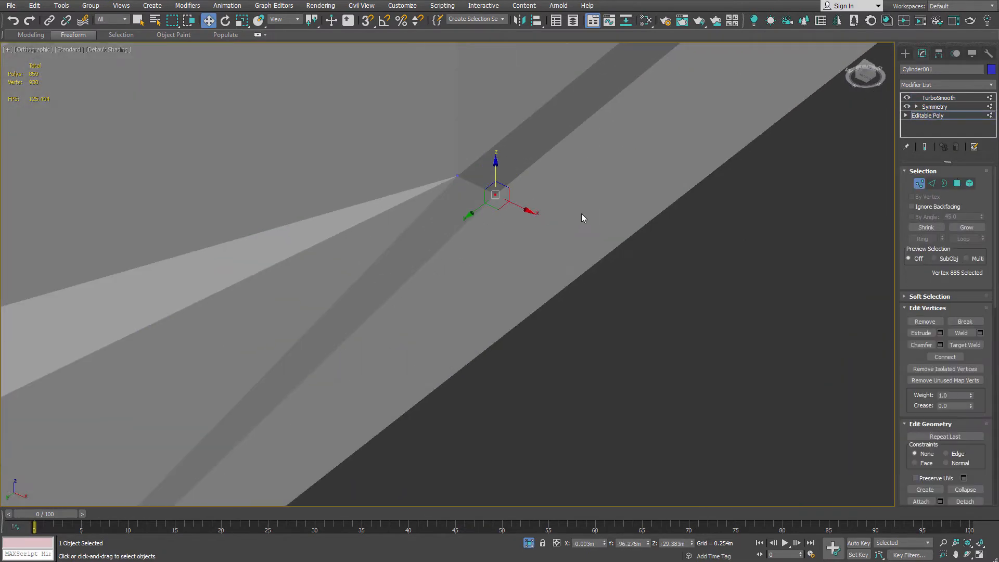
click(919, 185)
click(938, 98)
scroll(760, 169, down, 6)
alt+middle_drag(760, 169, 680, 216)
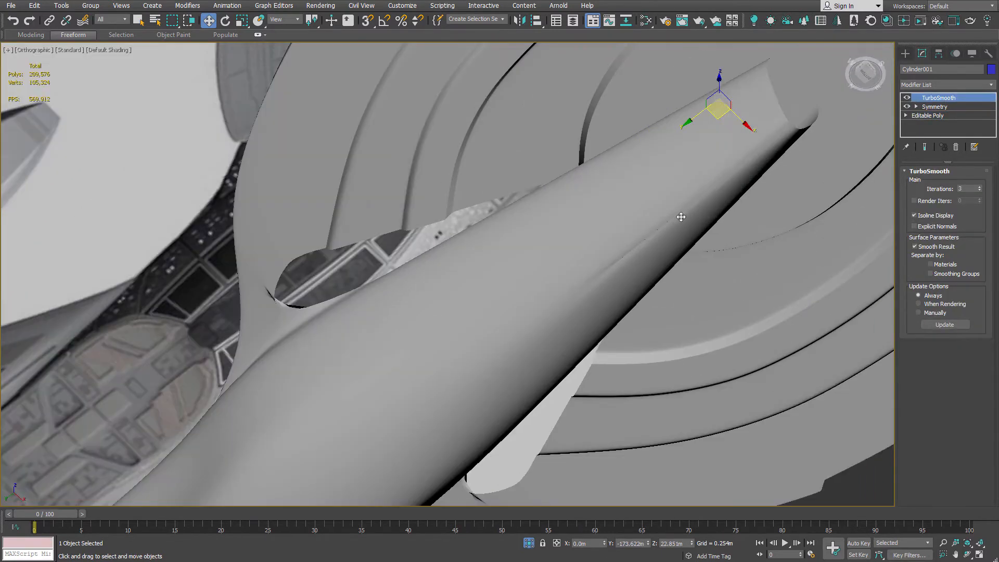
Set the X position of the centre-line vertex at the forward tip to 0 m, and display the smoothed hull
click(927, 115)
click(920, 185)
scroll(785, 128, up, 5)
click(802, 117)
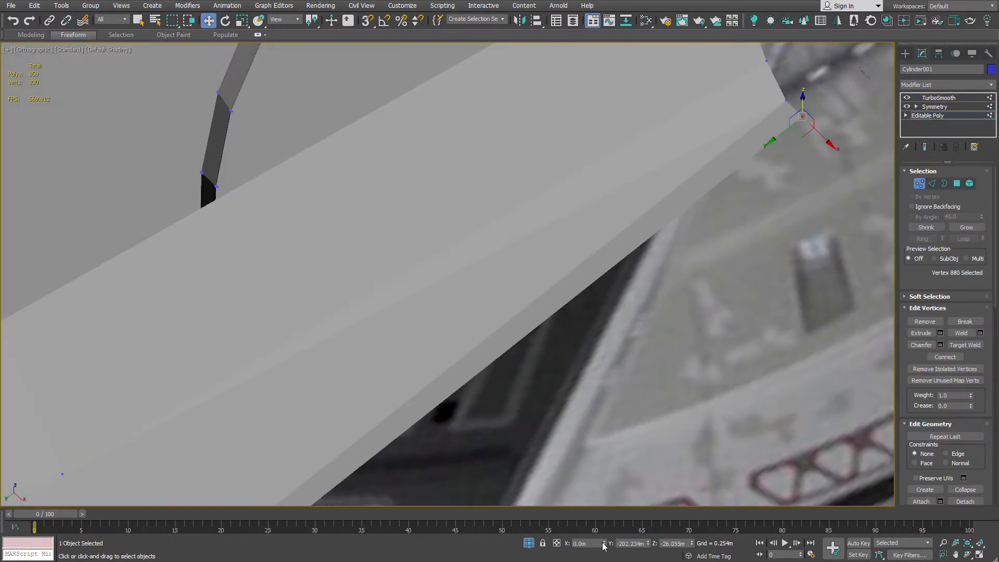
click(920, 184)
click(939, 98)
scroll(801, 118, down, 6)
alt+middle_drag(801, 118, 553, 257)
key(l)
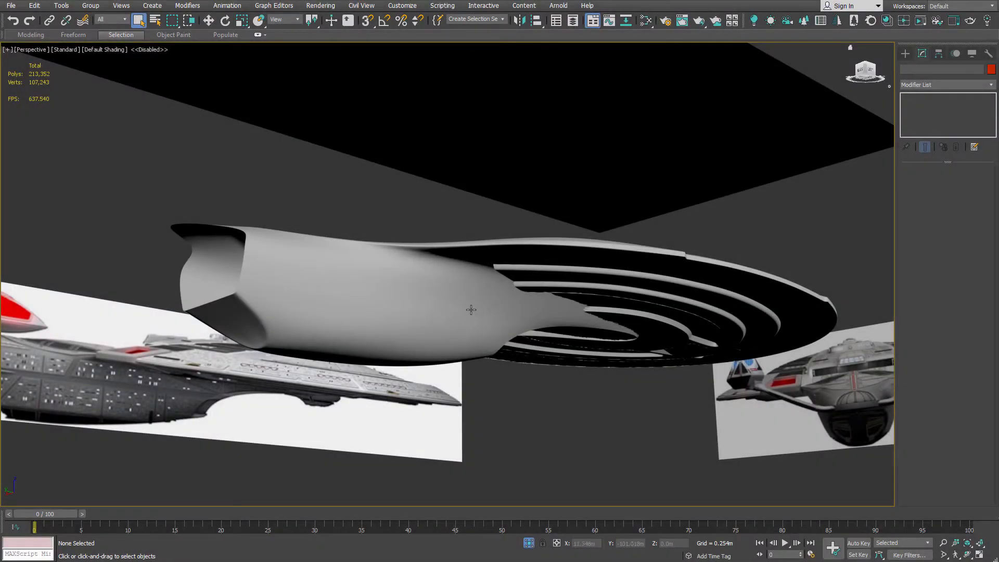
Select the hull, show its edges and examine the smoothed secondary hull from the side and underneath
click(471, 310)
key(F4)
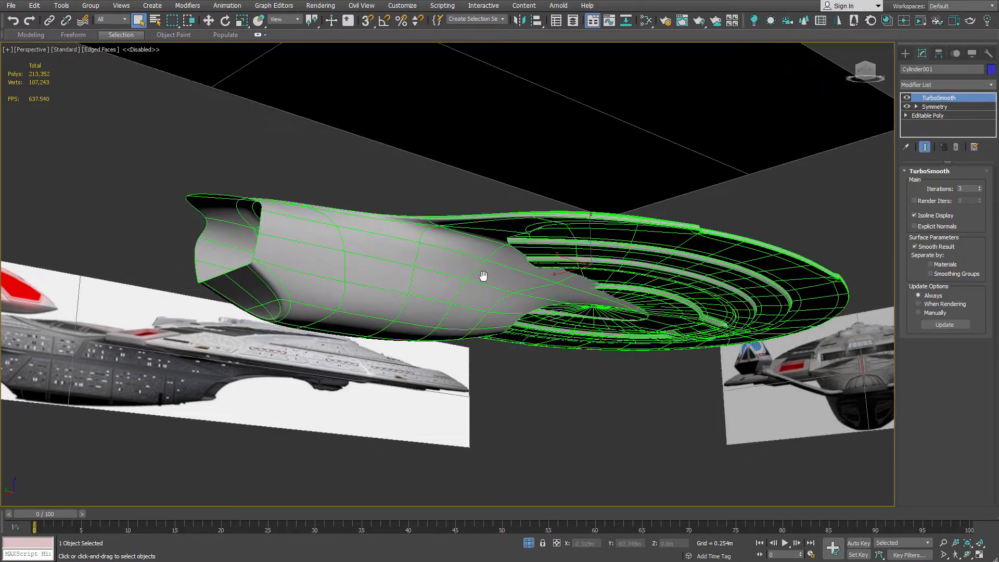
alt+middle_drag(479, 276, 520, 292)
scroll(491, 289, up, 2)
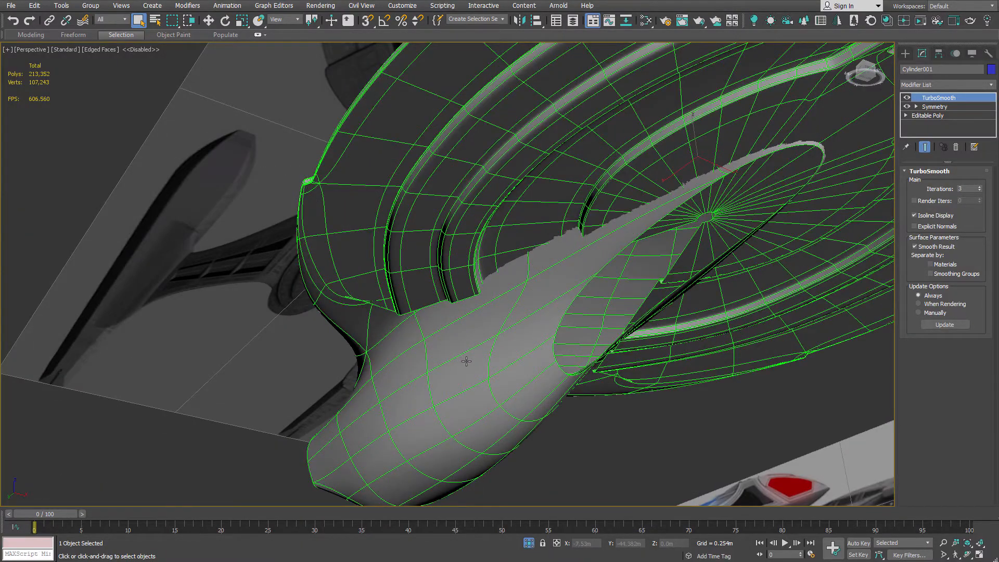
alt+middle_drag(466, 361, 485, 326)
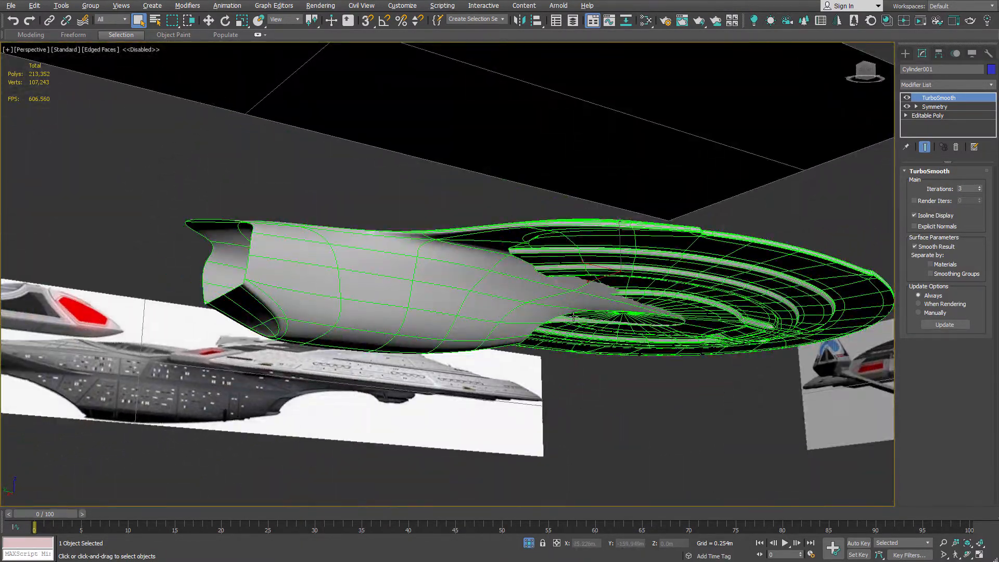
alt+middle_drag(573, 318, 595, 290)
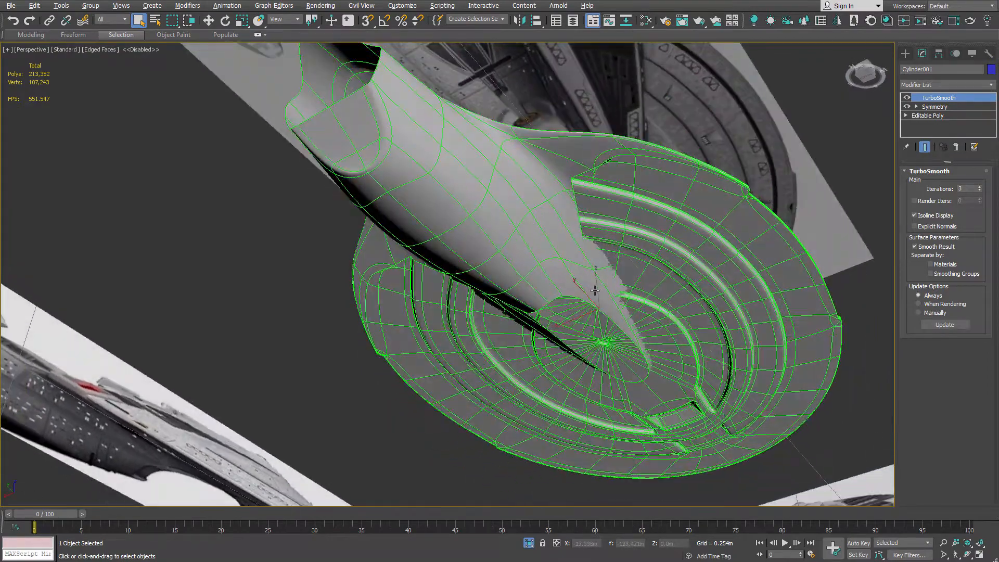
scroll(580, 222, up, 3)
middle_drag(596, 212, 569, 335)
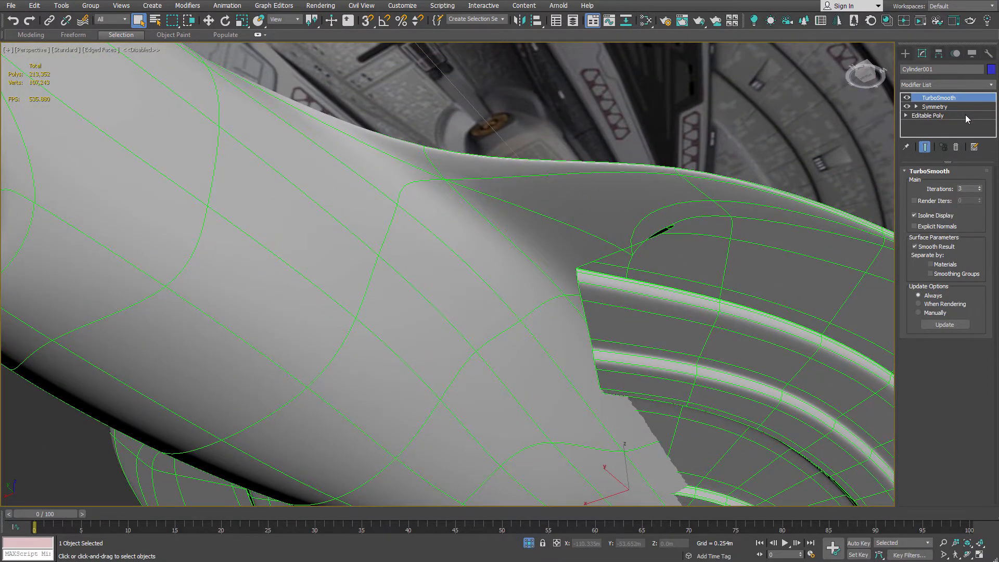
Show the unsmoothed base mesh and examine the junction between hull and saucer underside against the bottom reference
click(937, 115)
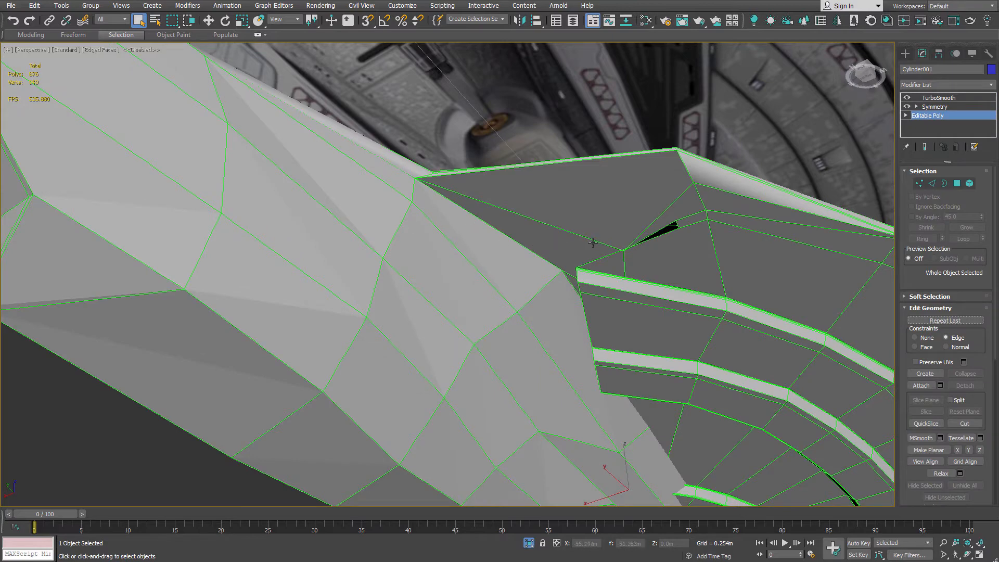
middle_drag(592, 242, 538, 190)
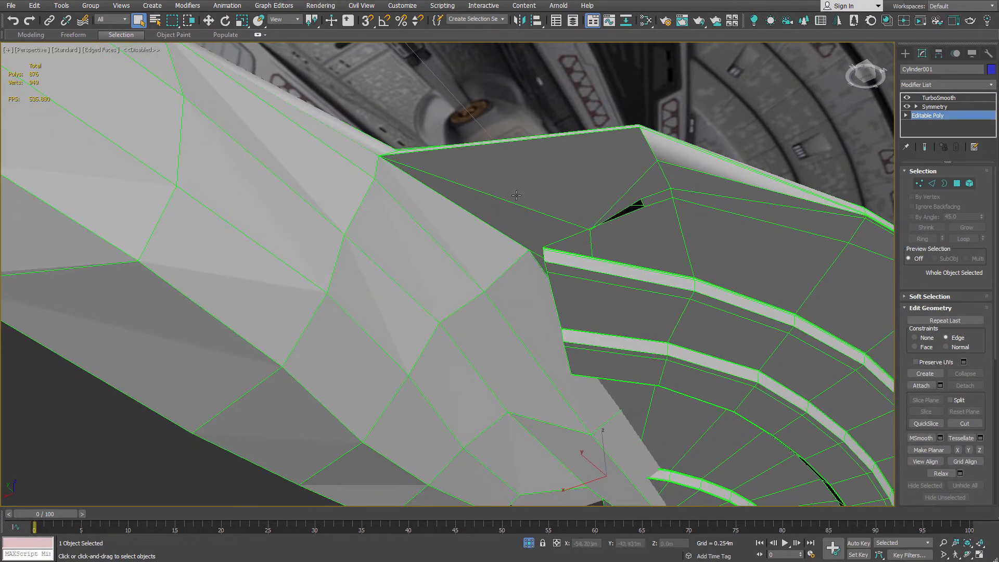
scroll(493, 214, up, 3)
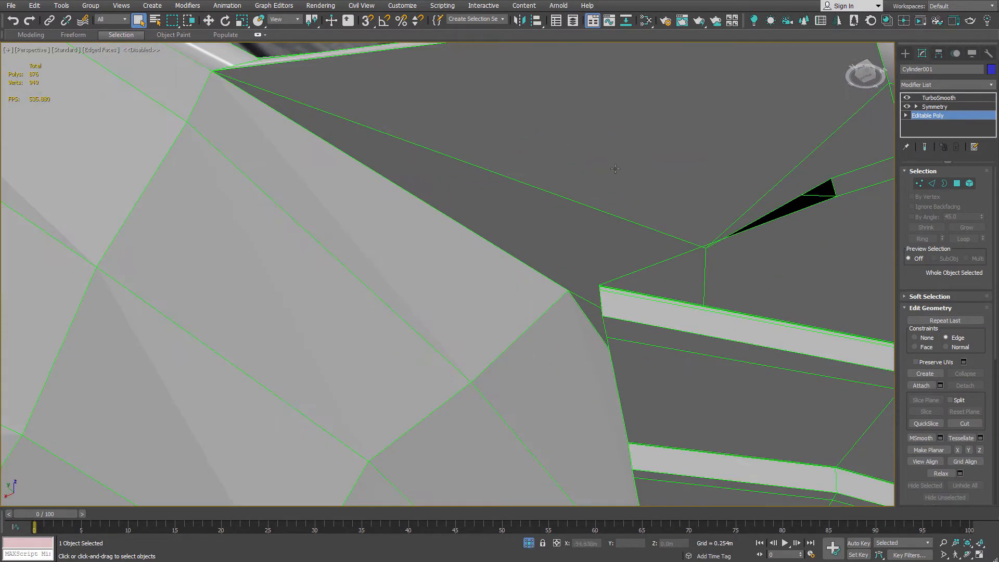
scroll(615, 168, down, 5)
alt+middle_drag(607, 260, 600, 211)
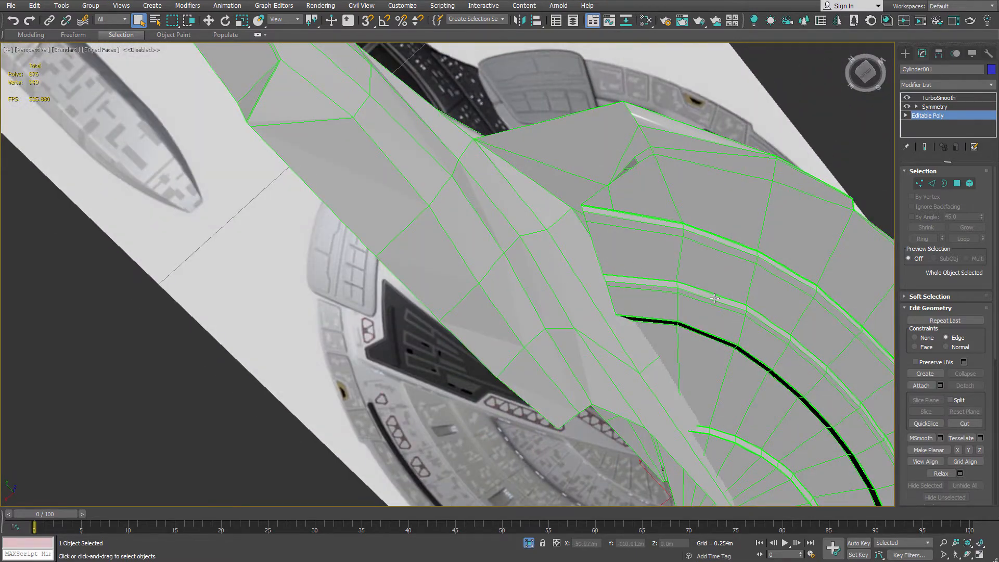
alt+middle_drag(715, 298, 531, 294)
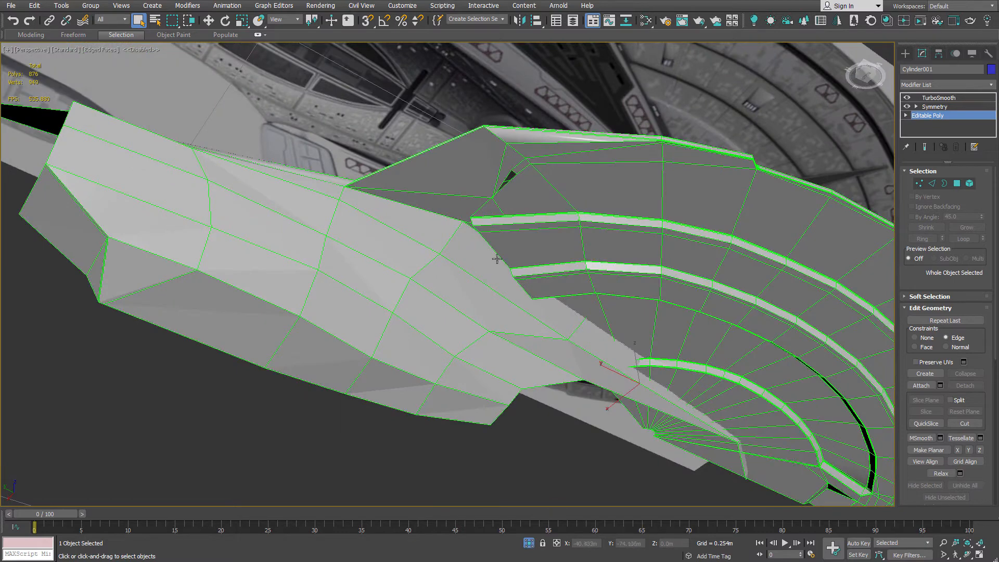
middle_drag(530, 188, 539, 266)
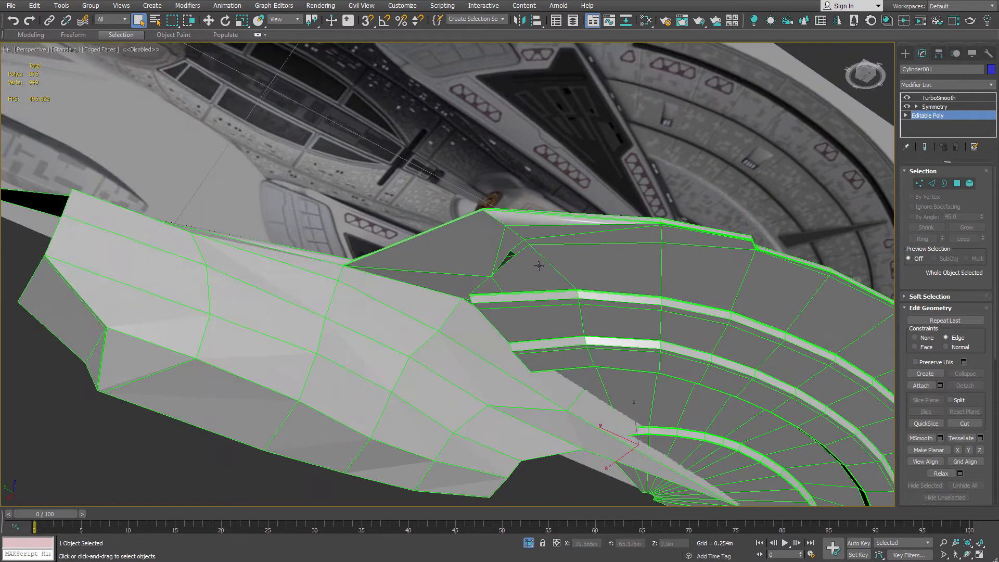
middle_drag(598, 125, 595, 208)
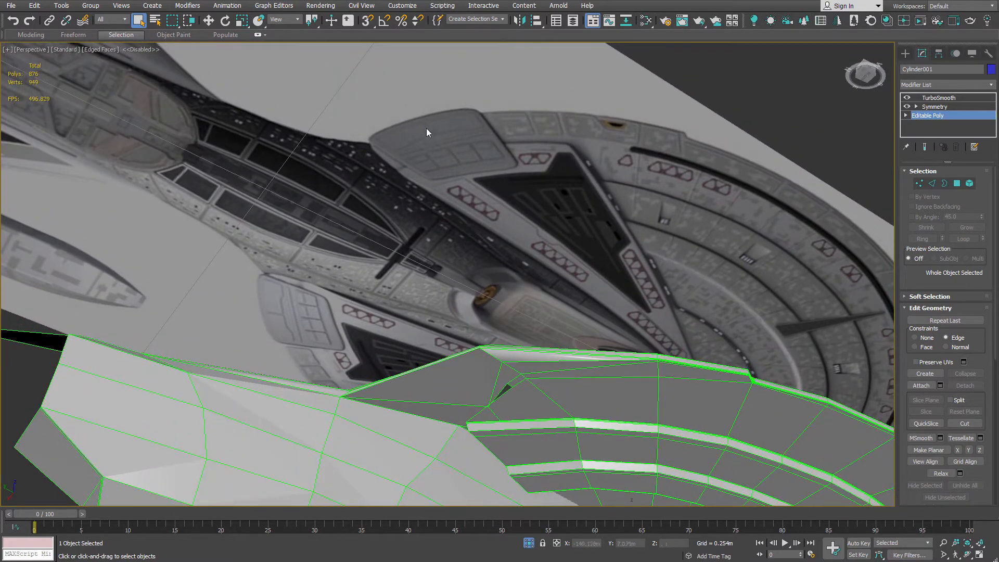
alt+middle_drag(397, 176, 525, 242)
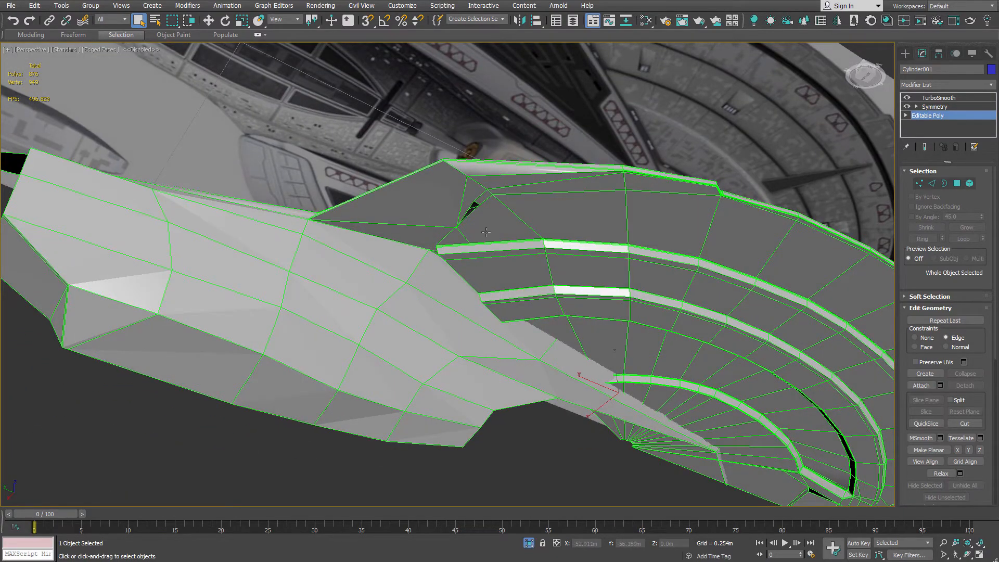
Display the smoothed mesh and examine the small opening in the saucer underside beside the hull junction
click(938, 98)
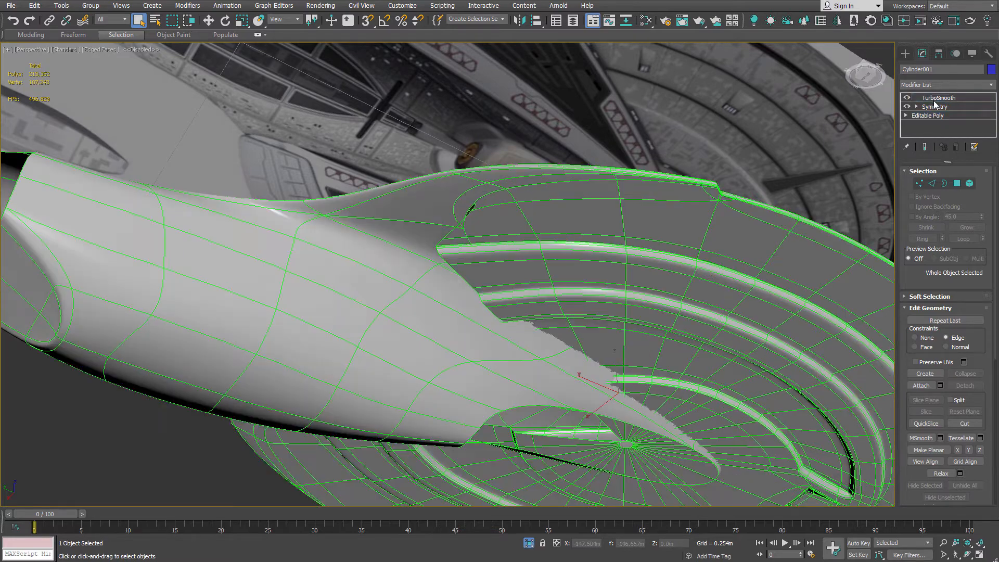
alt+middle_drag(540, 230, 648, 200)
scroll(647, 199, up, 6)
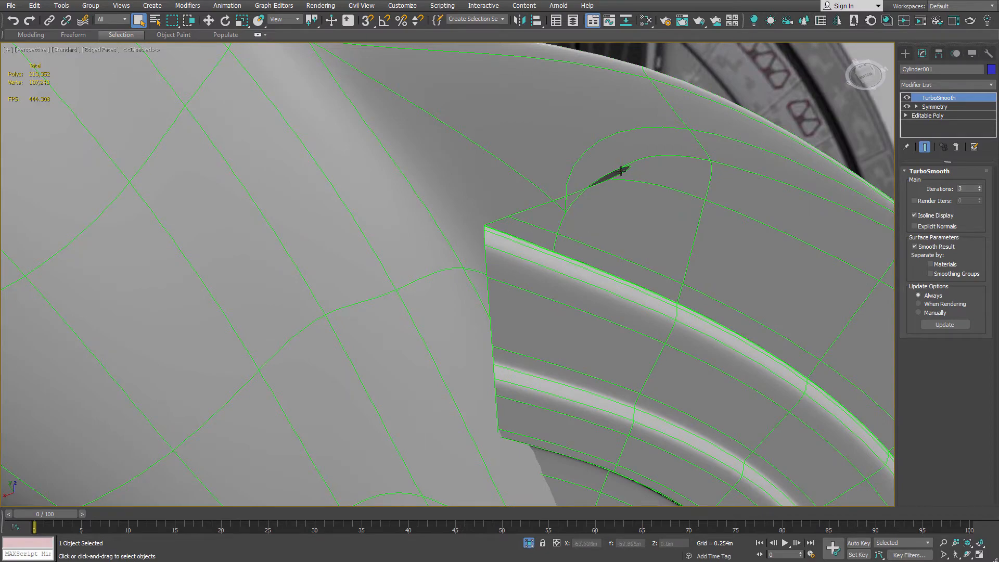
scroll(621, 170, up, 2)
middle_drag(627, 183, 524, 327)
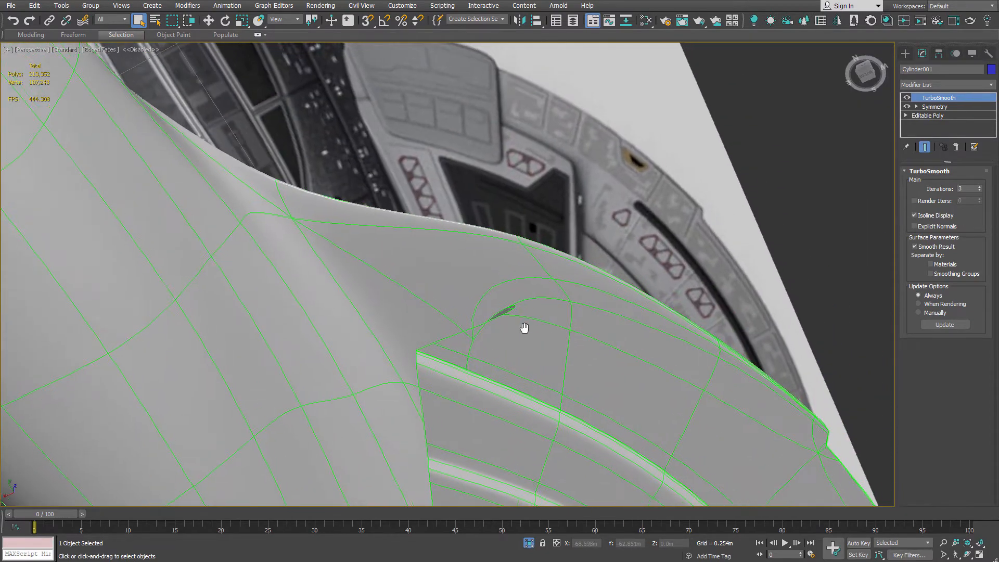
Hide the edges and examine the smoothed secondary hull from underneath and behind, including the small opening in the saucer underside
scroll(468, 221, down, 4)
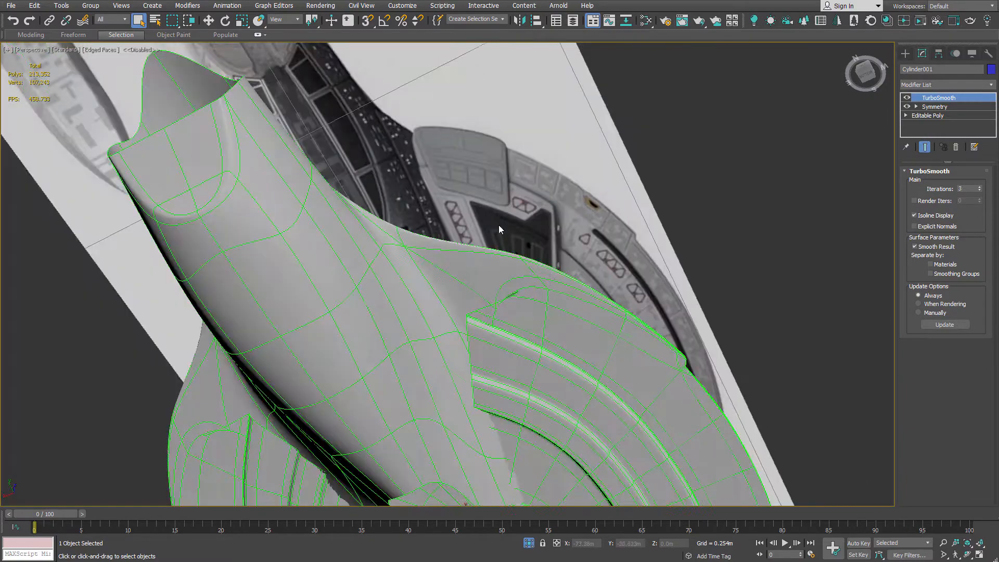
scroll(541, 284, down, 3)
key(F4)
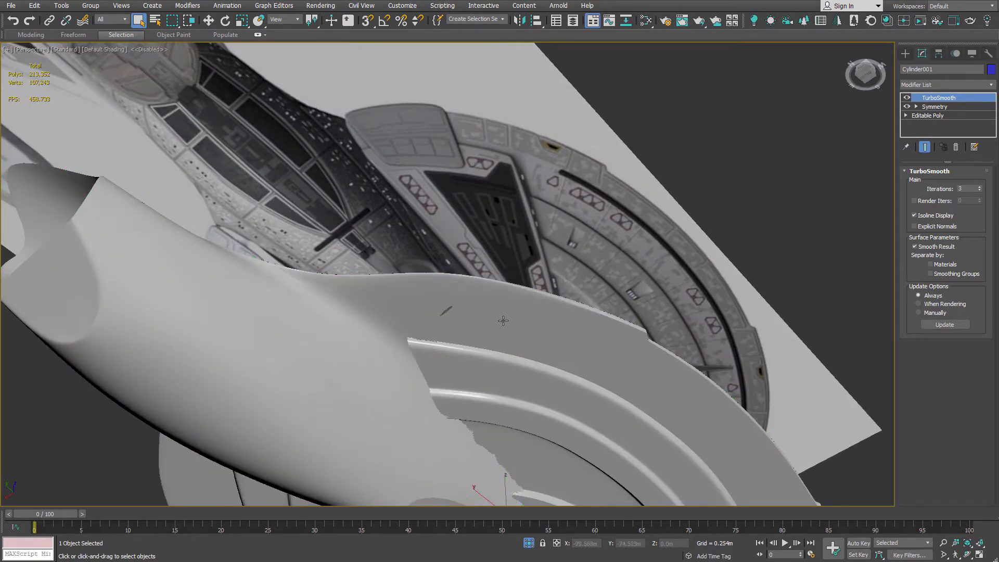
scroll(537, 223, up, 3)
alt+middle_drag(537, 223, 434, 220)
alt+middle_drag(387, 283, 543, 246)
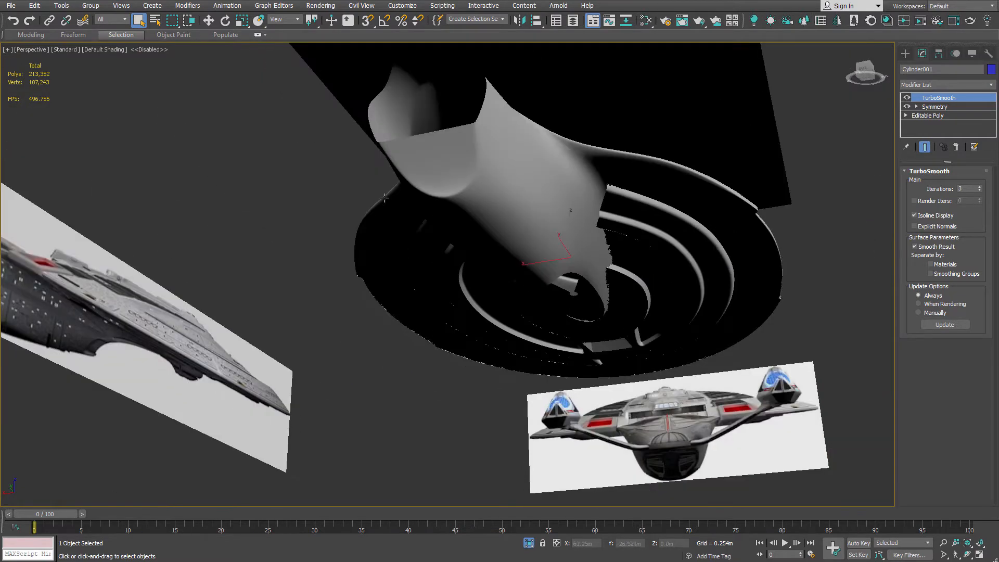
alt+middle_drag(384, 198, 258, 249)
alt+middle_drag(647, 262, 597, 245)
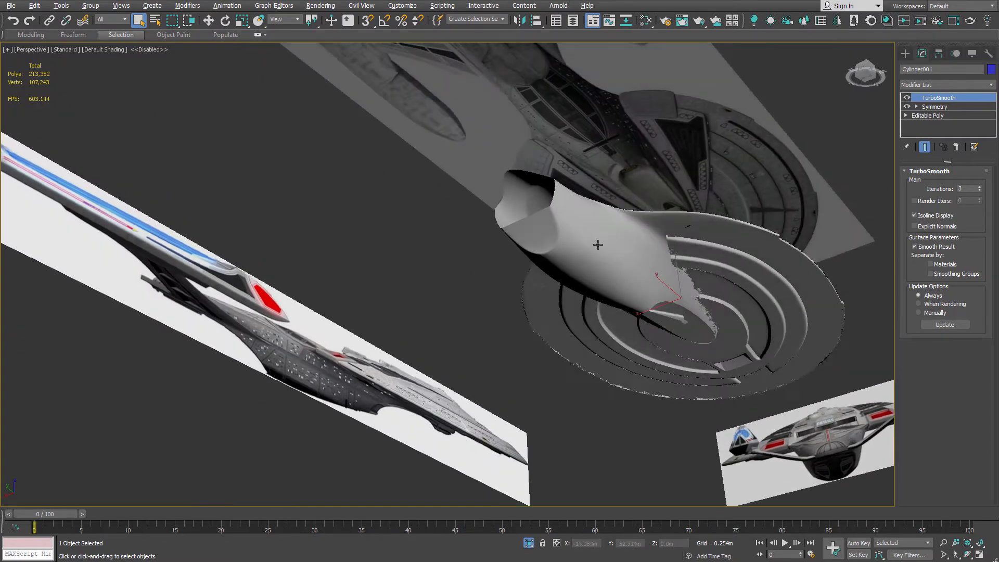
Examine the edge layout around the open rear end of the secondary hull on the unsmoothed base mesh
scroll(572, 262, up, 8)
click(974, 117)
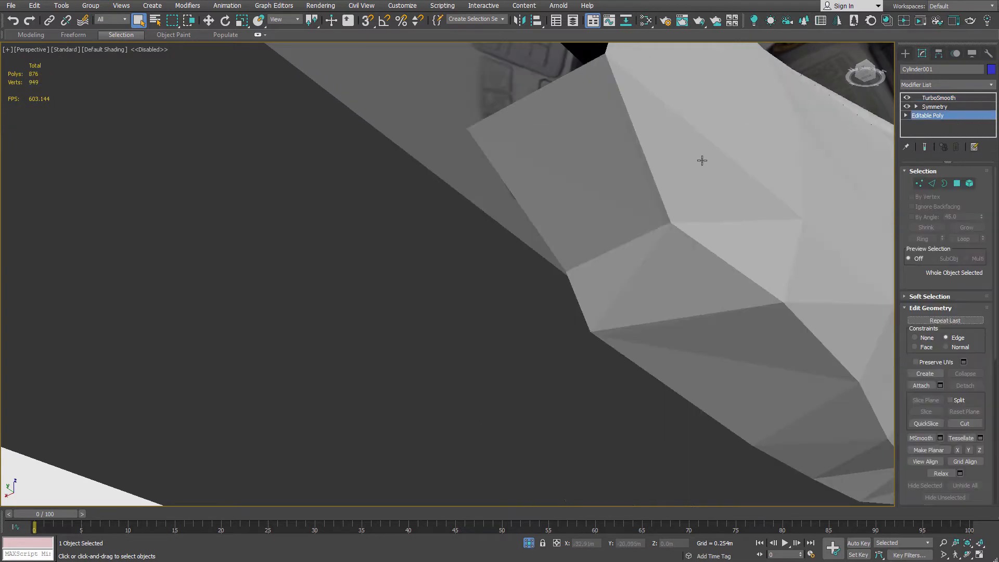
key(F4)
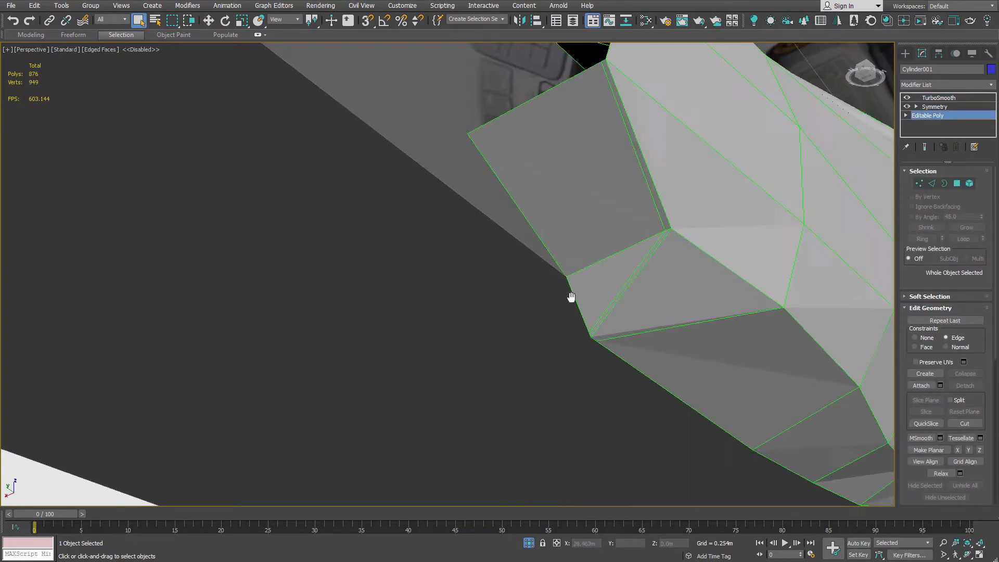
scroll(572, 301, up, 5)
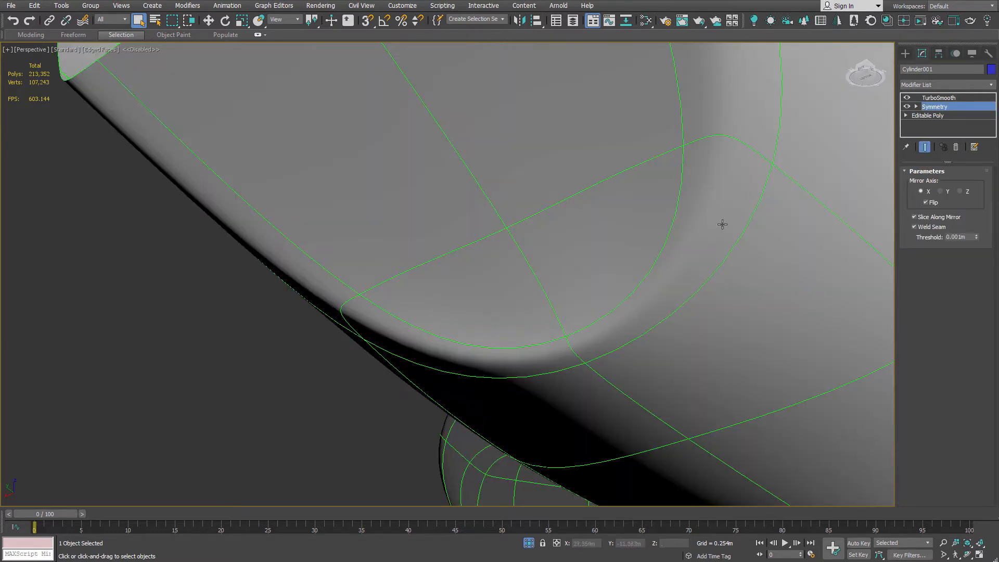
click(912, 97)
click(907, 97)
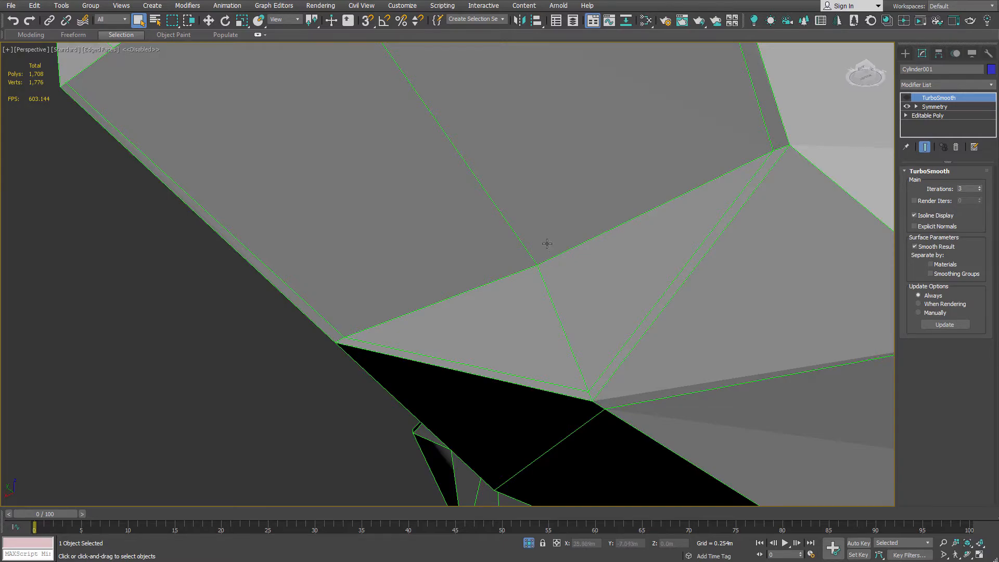
scroll(547, 246, down, 2)
middle_drag(618, 279, 590, 362)
scroll(593, 354, down, 2)
alt+middle_drag(675, 279, 437, 281)
scroll(633, 286, down, 5)
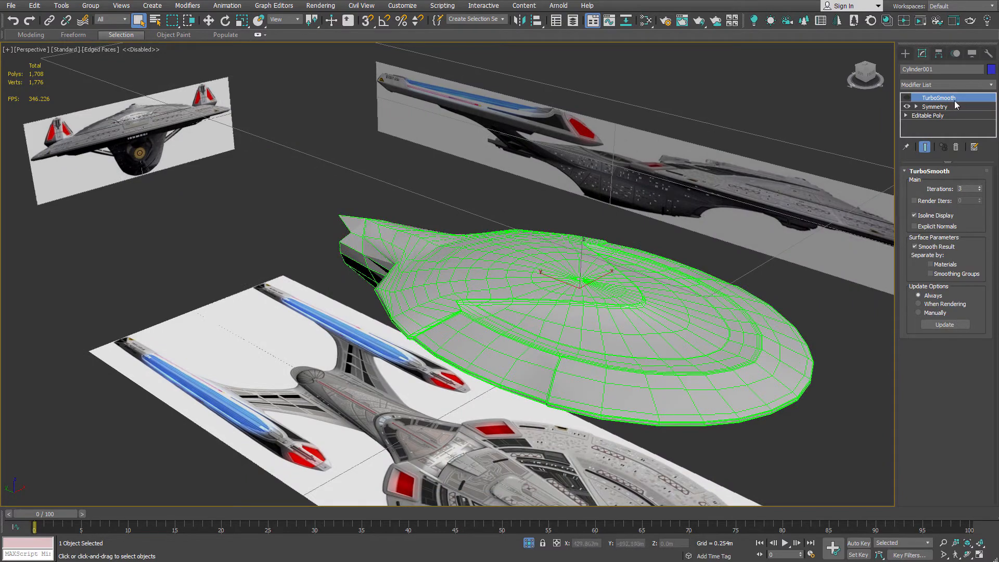
Display the smoothed mesh without edges and compare the secondary hull's rear end with the side reference
click(906, 97)
key(F4)
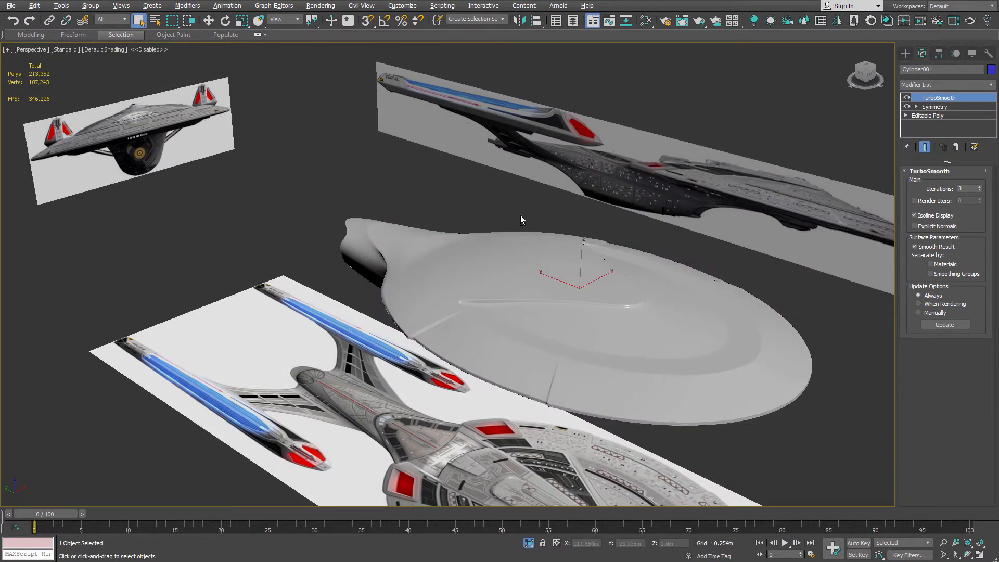
alt+middle_drag(521, 220, 410, 233)
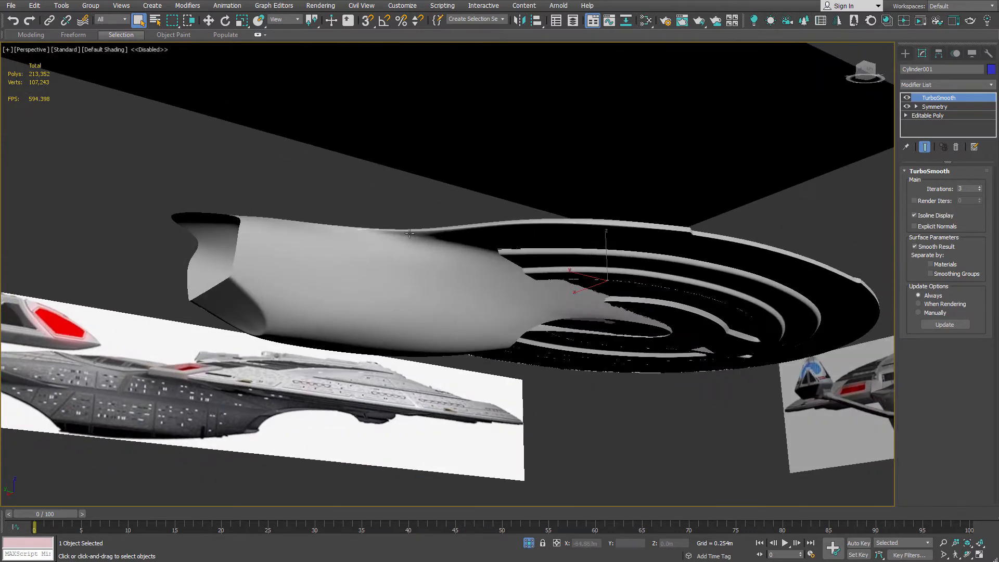
key(l)
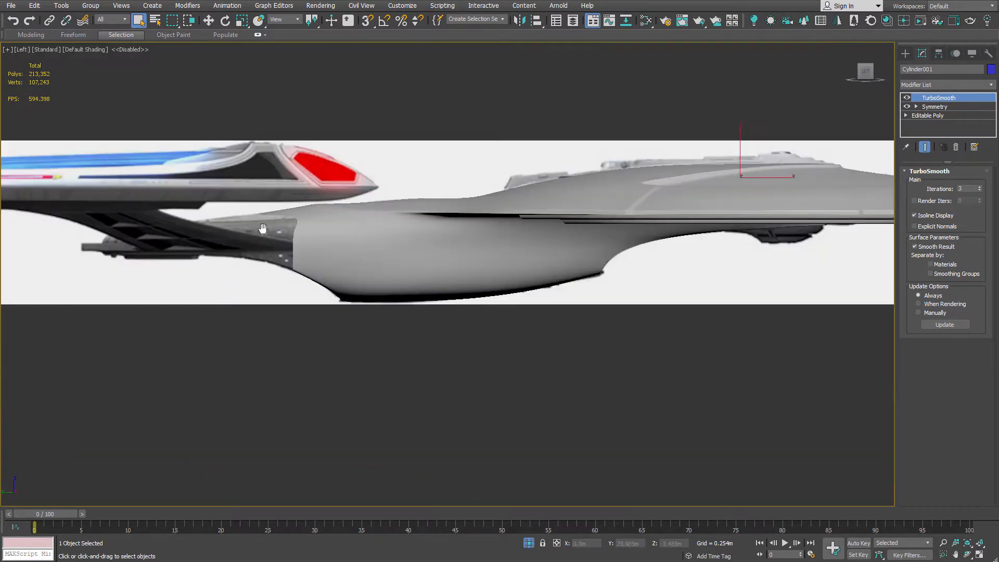
scroll(504, 257, up, 3)
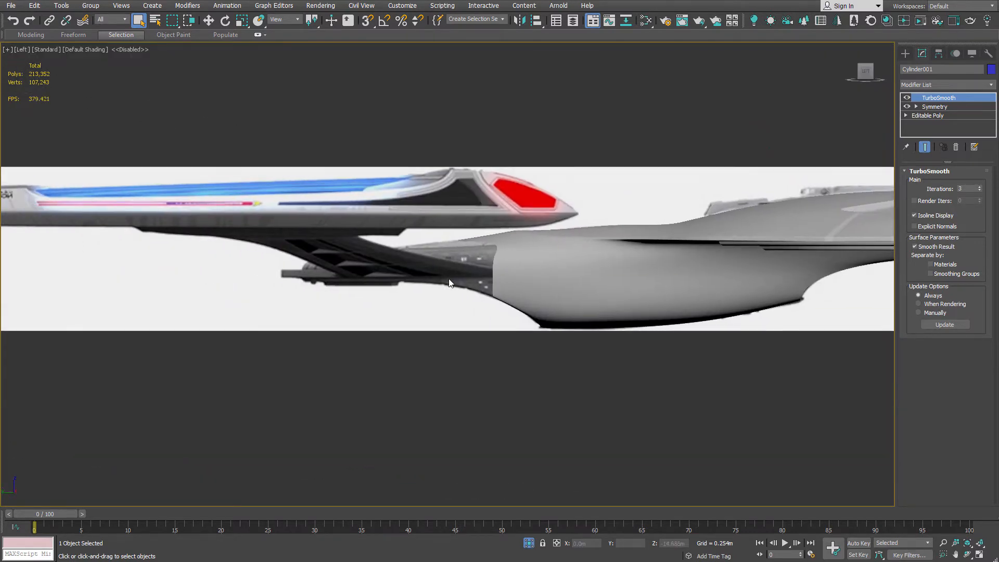
alt+middle_drag(451, 260, 393, 289)
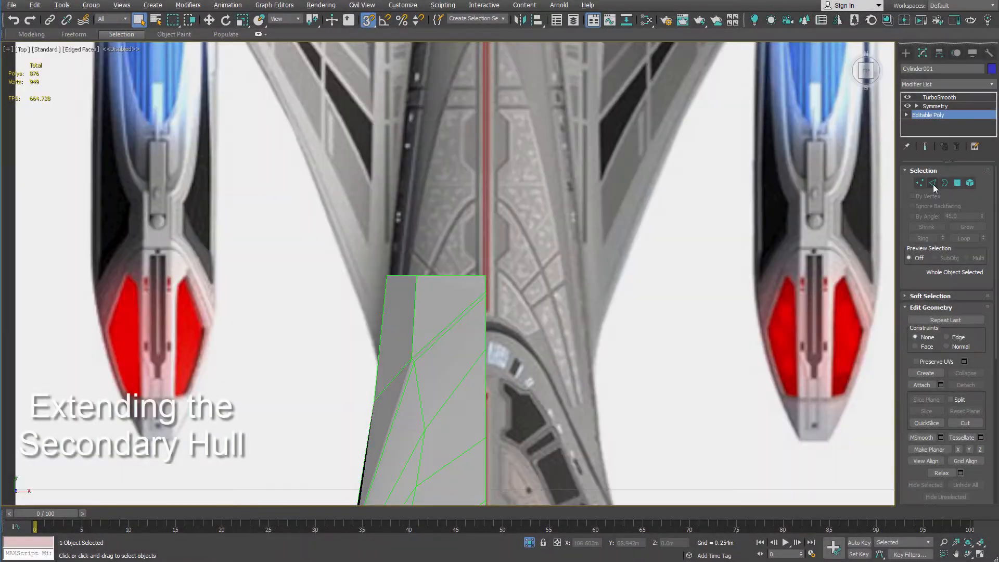
Extend the hull's six open rear edges aft in two segments toward the round stern of the reference, and make the mesh see-through
key(s)
scroll(491, 205, down, 3)
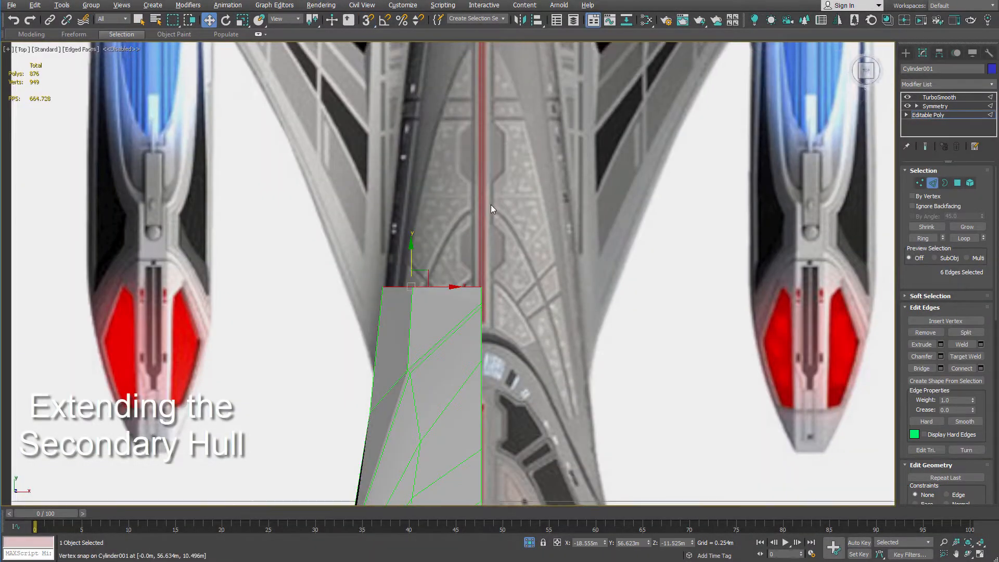
shift+drag(412, 320, 430, 96)
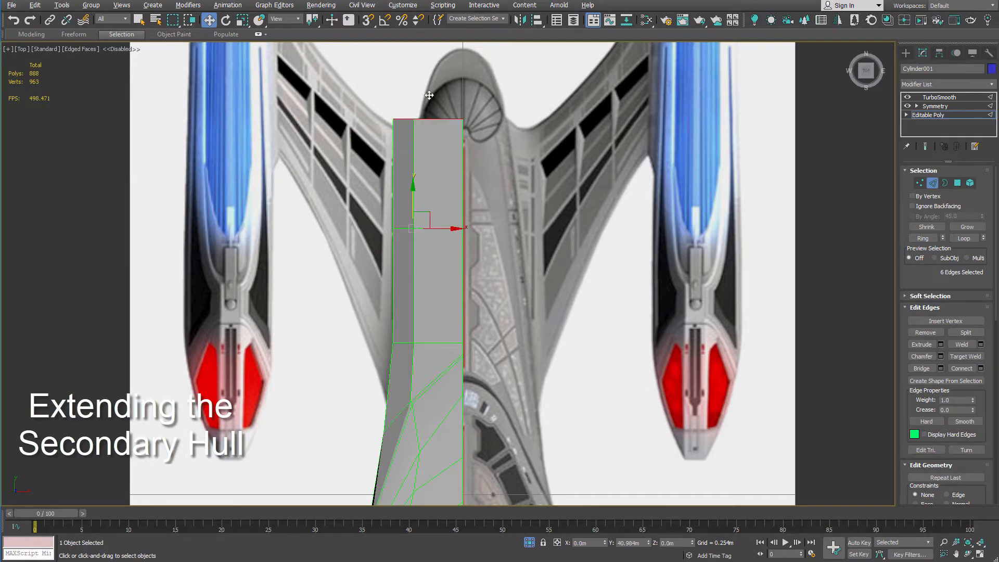
key(l)
scroll(104, 291, up, 2)
middle_drag(104, 291, 468, 208)
key(alt+x)
drag(476, 209, 464, 212)
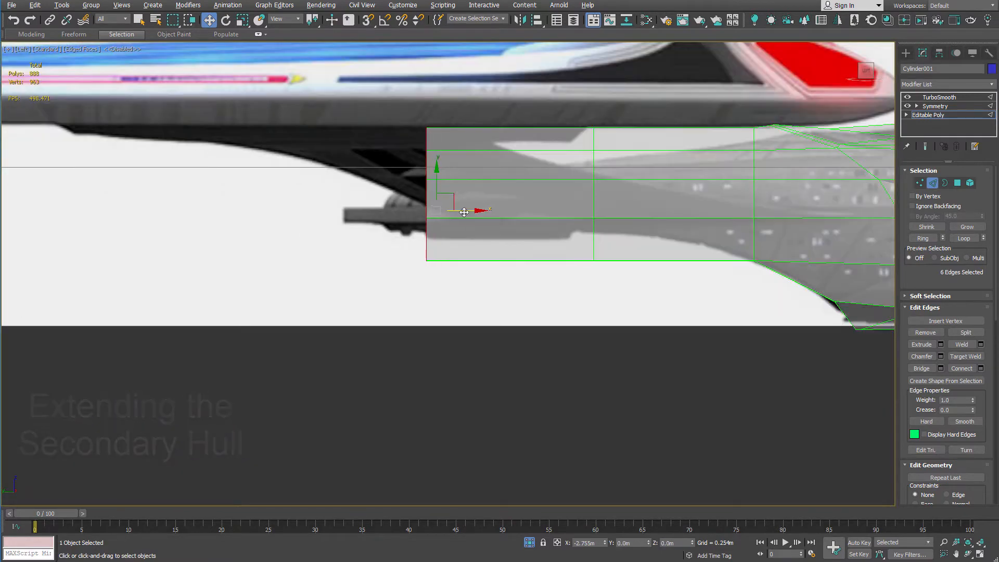
Move the outer vertices where the rear extension begins slightly inward to match the top reference
key(t)
middle_drag(463, 455, 496, 297)
scroll(496, 297, up, 4)
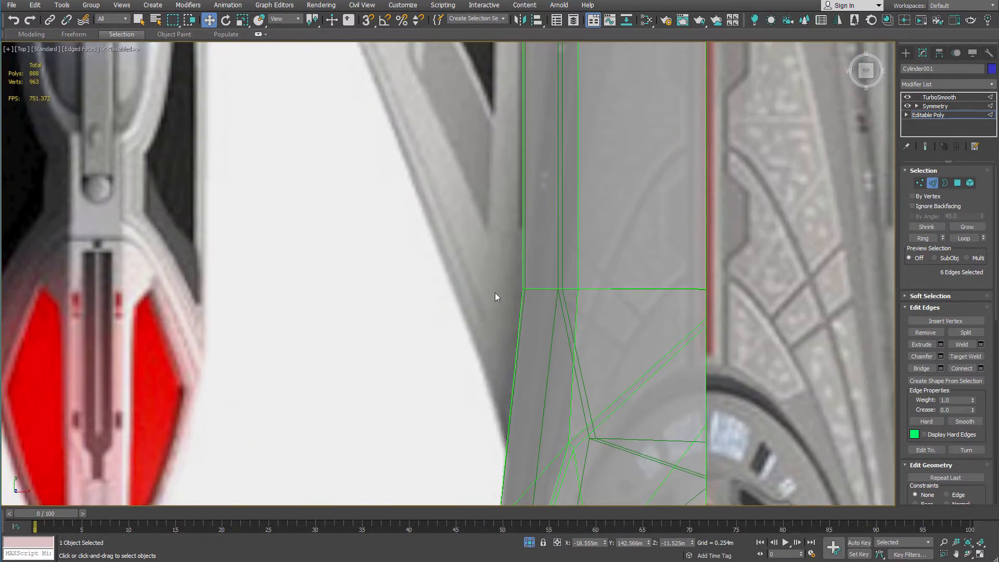
click(922, 183)
drag(484, 255, 618, 318)
drag(570, 286, 573, 286)
scroll(578, 169, down, 5)
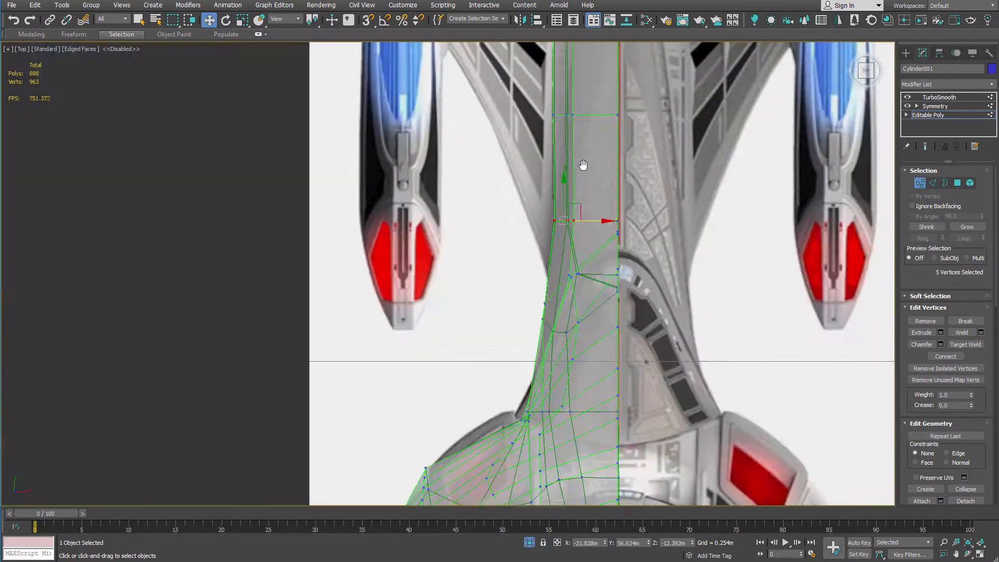
Move the outer vertices of the extension's middle and end rows inward so the hull tapers, leaving the centre-line vertices in place
middle_drag(581, 164, 520, 385)
scroll(520, 385, up, 5)
drag(377, 216, 645, 329)
scroll(607, 275, down, 4)
ctrl+drag(494, 84, 684, 169)
scroll(600, 125, up, 2)
alt+drag(645, 354, 557, 282)
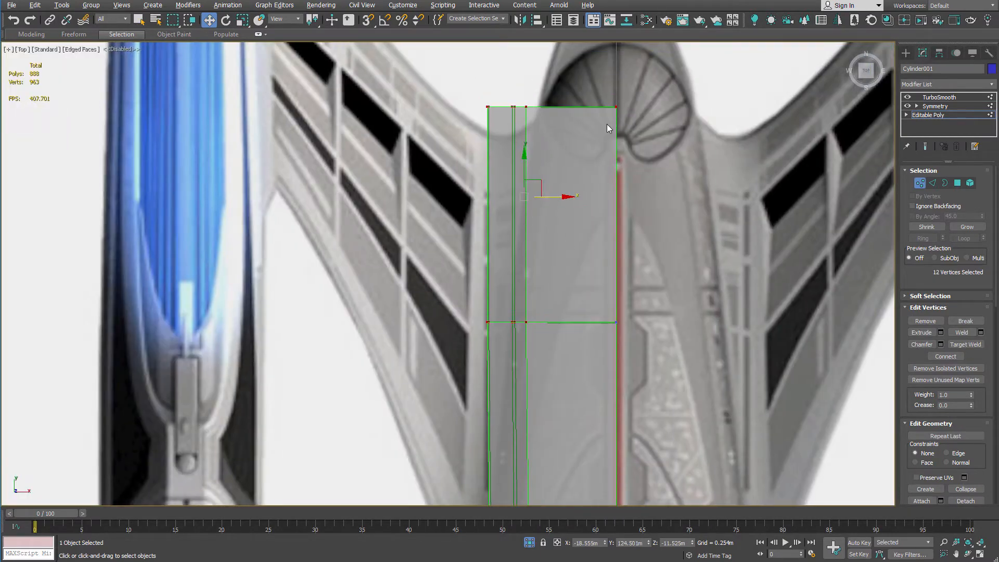
drag(540, 215, 564, 215)
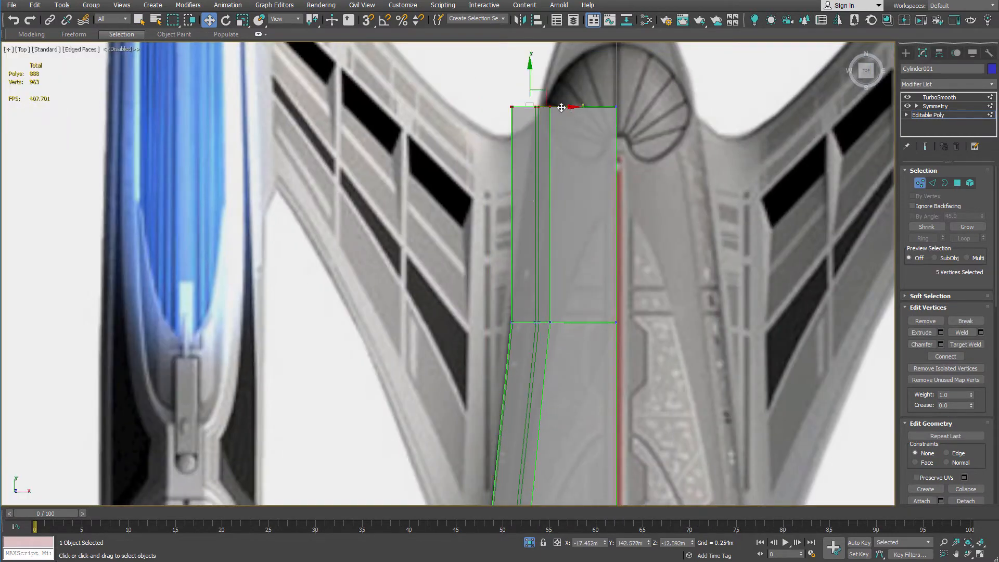
drag(561, 108, 585, 108)
With the smoothed result shown, lower the upper vertices at the extension's start and middle rows to follow the side reference
scroll(587, 139, down, 4)
key(p)
key(l)
middle_drag(635, 121, 306, 239)
click(923, 146)
scroll(514, 155, up, 3)
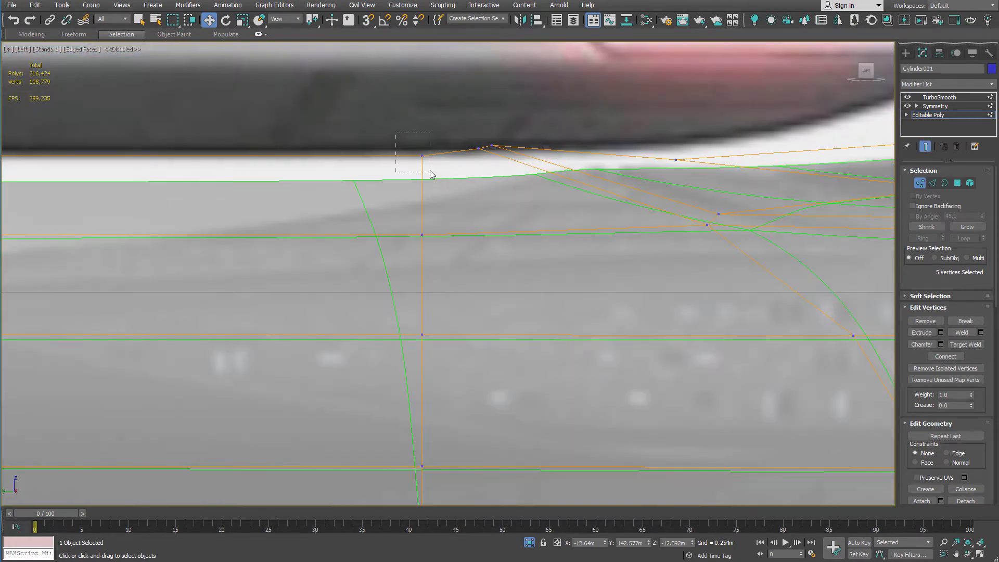
drag(421, 132, 419, 176)
scroll(419, 177, down, 3)
middle_drag(377, 188, 548, 154)
drag(322, 231, 313, 191)
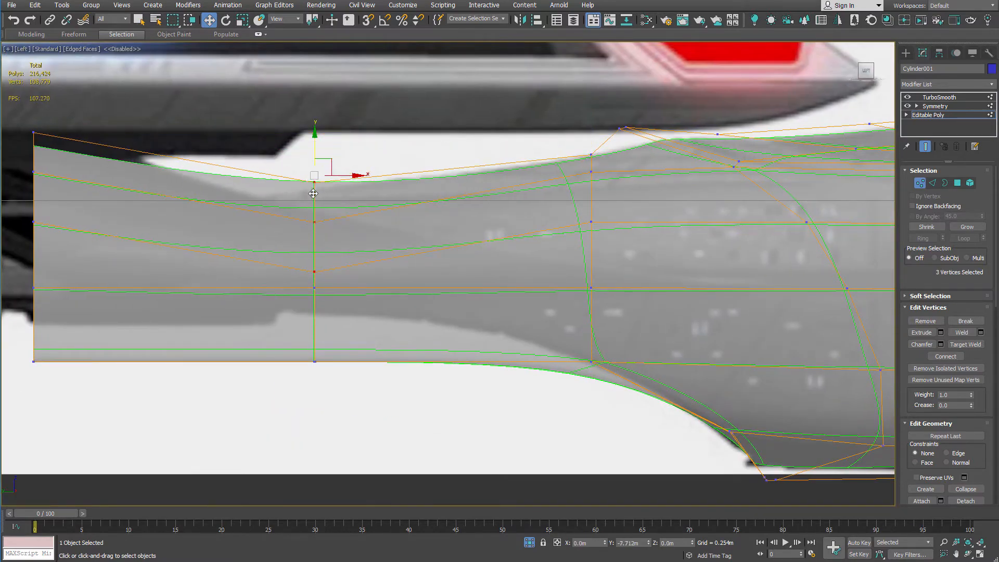
Lower the upper vertices of the extension's end row to slope the stern down in the side view
middle_drag(260, 203, 424, 210)
drag(236, 245, 145, 123)
drag(199, 140, 198, 213)
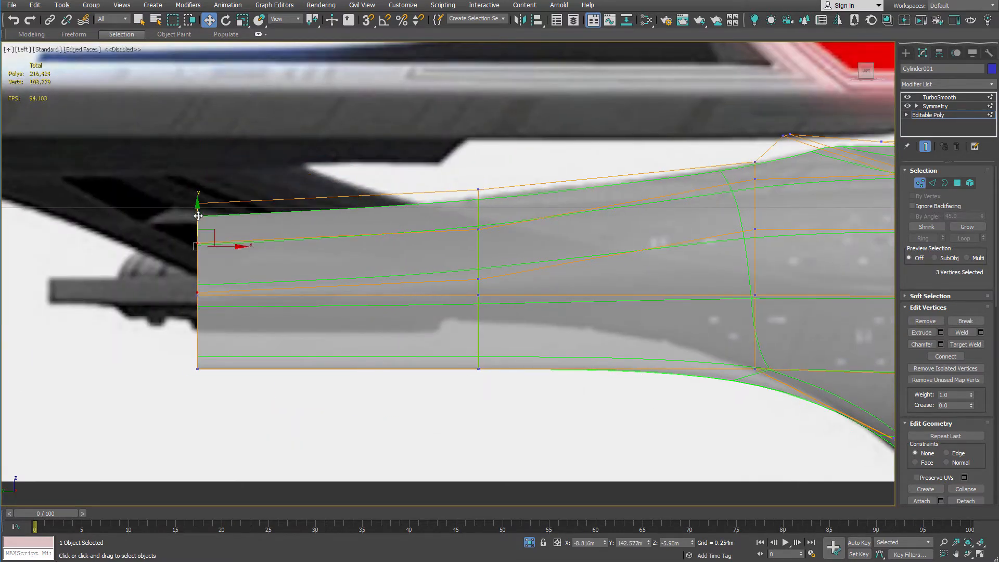
scroll(197, 216, down, 4)
alt+middle_drag(587, 216, 576, 187)
Raise the bottom vertices of the extension's middle and end rows to match the underside curve in the side reference
key(l)
key(z)
scroll(576, 187, down, 5)
middle_drag(549, 244, 481, 202)
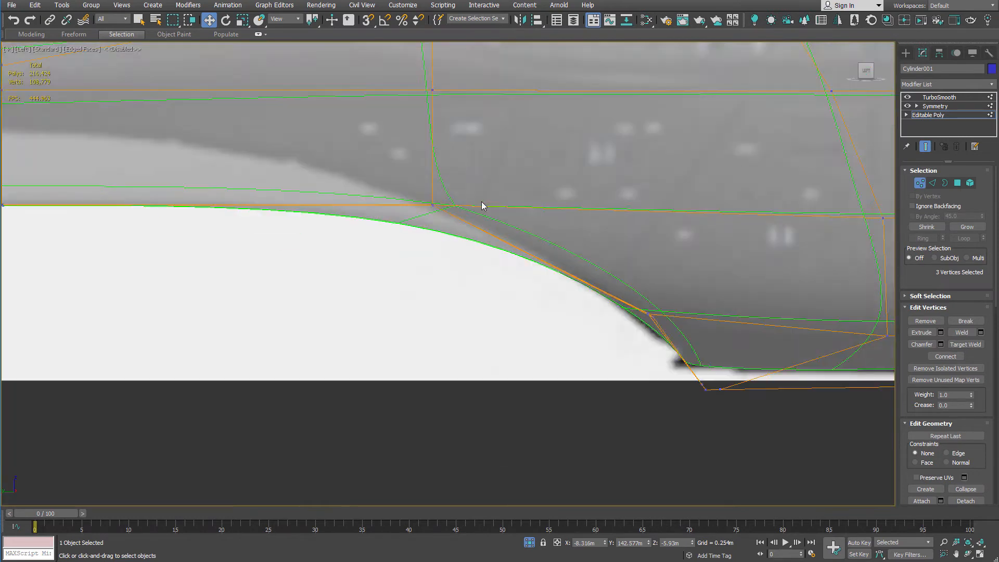
scroll(482, 201, up, 2)
scroll(128, 94, down, 6)
middle_drag(128, 93, 403, 183)
drag(287, 189, 287, 139)
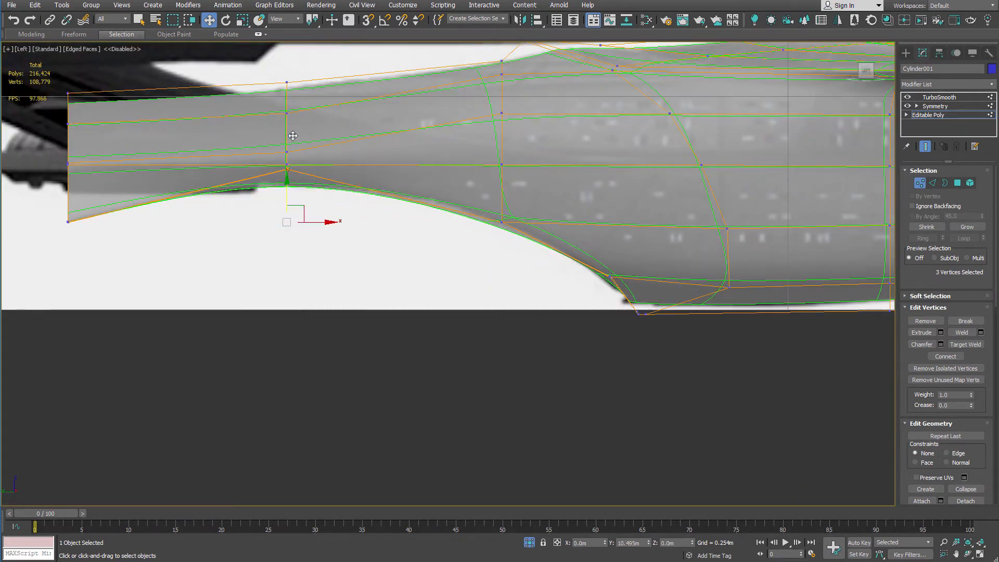
drag(74, 191, 78, 147)
Refine the extension's underside vertices, including those where it meets the main hull, to follow the curved side reference
scroll(148, 183, up, 2)
middle_drag(149, 183, 248, 205)
key(s)
drag(445, 184, 129, 199)
middle_drag(681, 281, 382, 238)
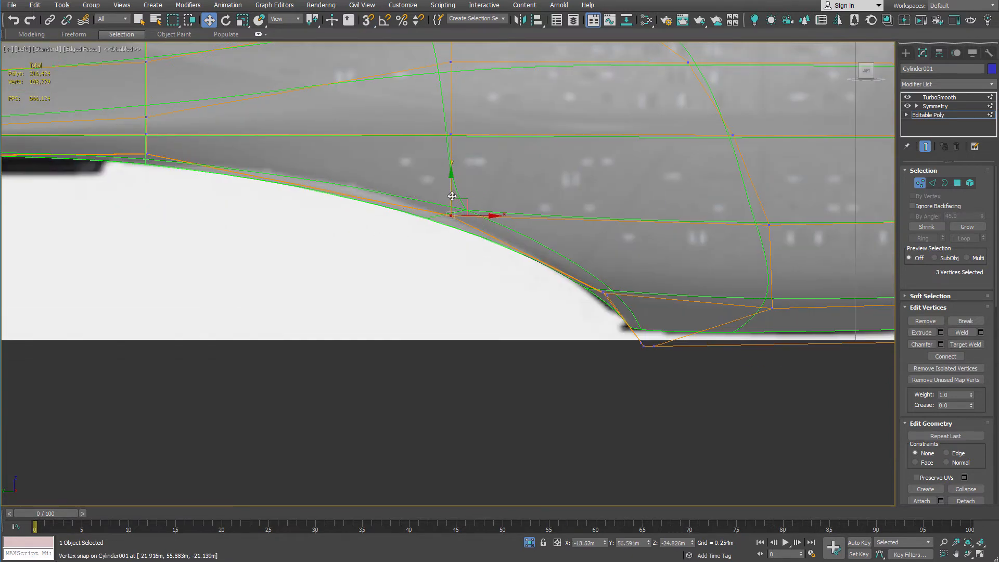
drag(461, 205, 445, 189)
Select the four side vertices above the underside where the extension begins and shift them slightly along the hull's length
scroll(453, 174, down, 2)
middle_drag(453, 174, 408, 264)
drag(376, 115, 411, 248)
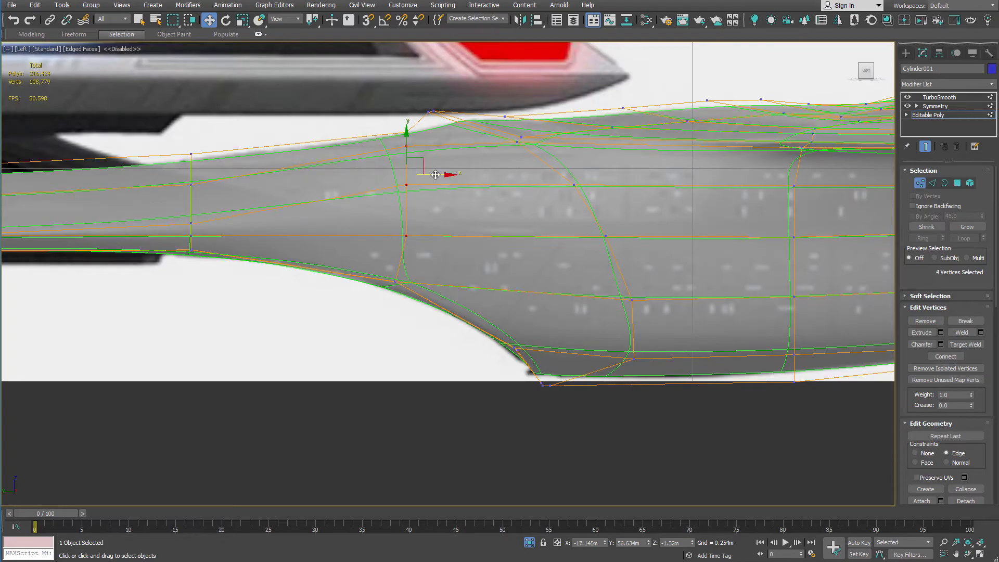
drag(424, 177, 424, 177)
Display the smoothed mesh without edges and examine the extended secondary hull from above and behind
scroll(424, 177, down, 3)
middle_drag(299, 176, 489, 149)
key(F4)
click(943, 98)
scroll(614, 172, down, 3)
mouse_move(614, 172)
alt+middle_down()
mouse_move(484, 250)
mouse_move(602, 162)
mouse_move(575, 216)
mouse_move(602, 274)
alt+middle_up()
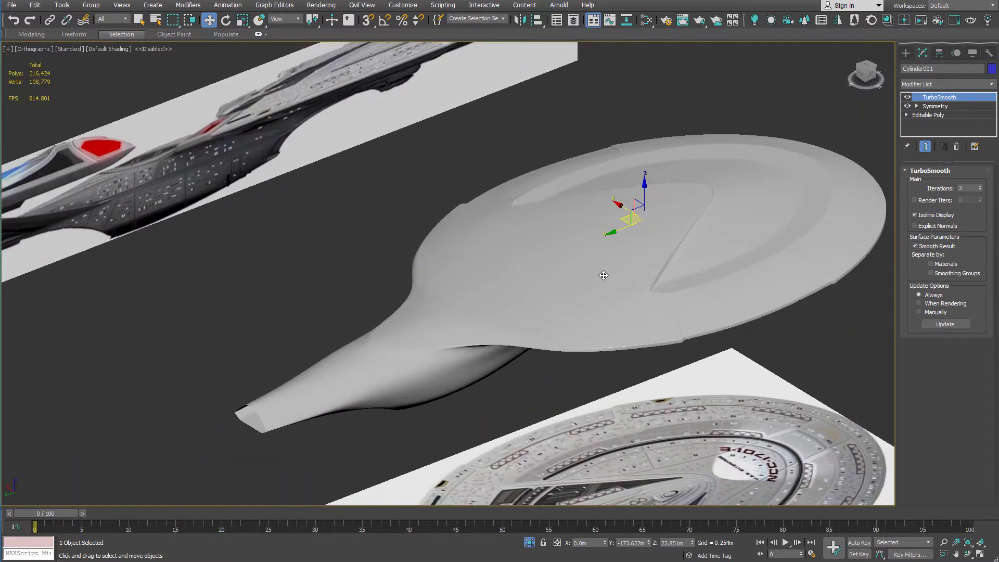
Bridge the upper and lower edges at the extension's rear end and cap the remaining side opening
scroll(602, 274, up, 3)
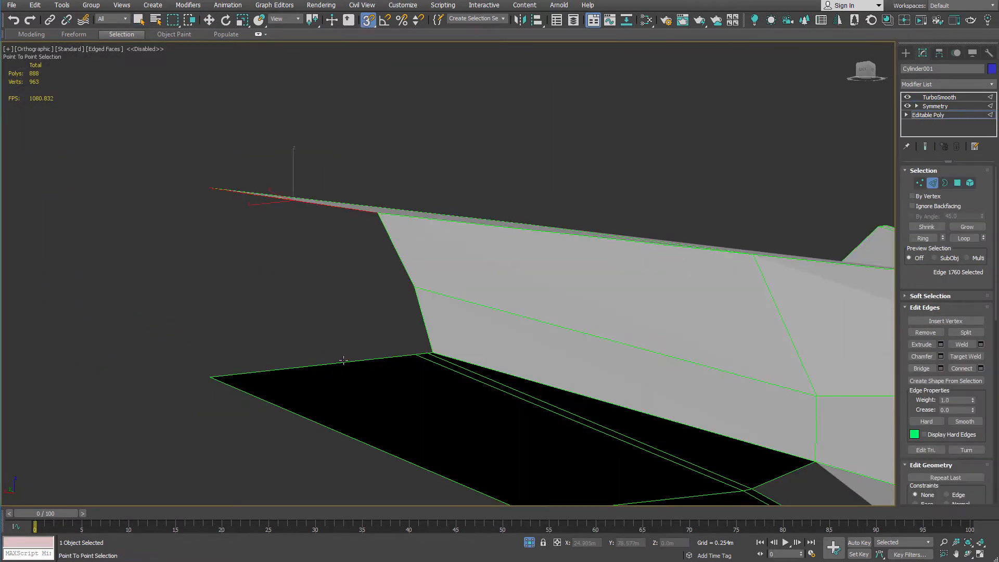
ctrl+click(323, 364)
click(921, 368)
key(3)
click(394, 285)
right_click(408, 280)
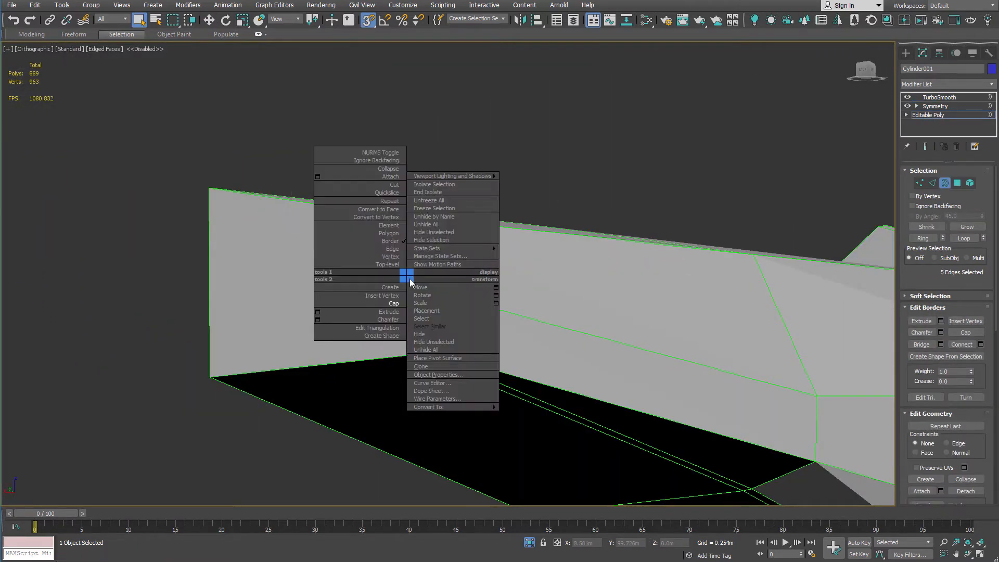
click(396, 304)
alt+middle_drag(397, 308, 488, 280)
Cut two horizontal edges across the rear end face from its outer side to the centre line
key(alt+c)
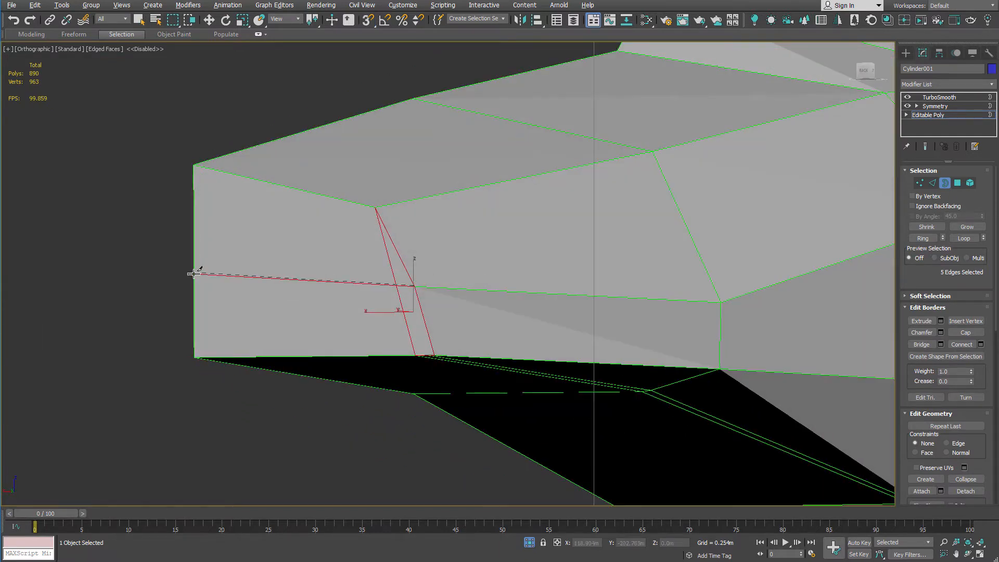
alt+middle_drag(442, 311, 413, 293)
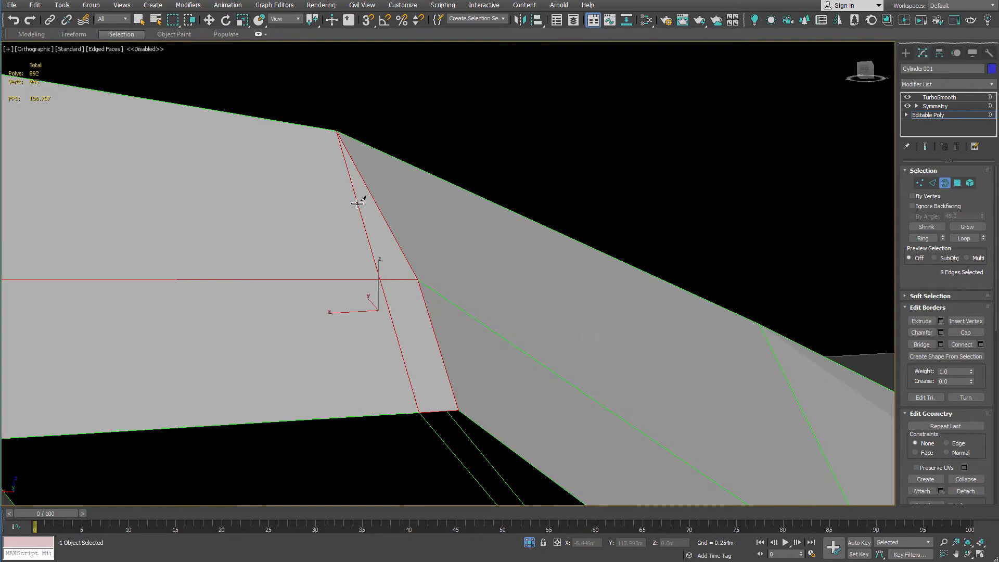
click(356, 202)
alt+middle_drag(357, 202, 245, 198)
click(218, 194)
scroll(724, 294, down, 2)
alt+middle_drag(724, 295, 613, 297)
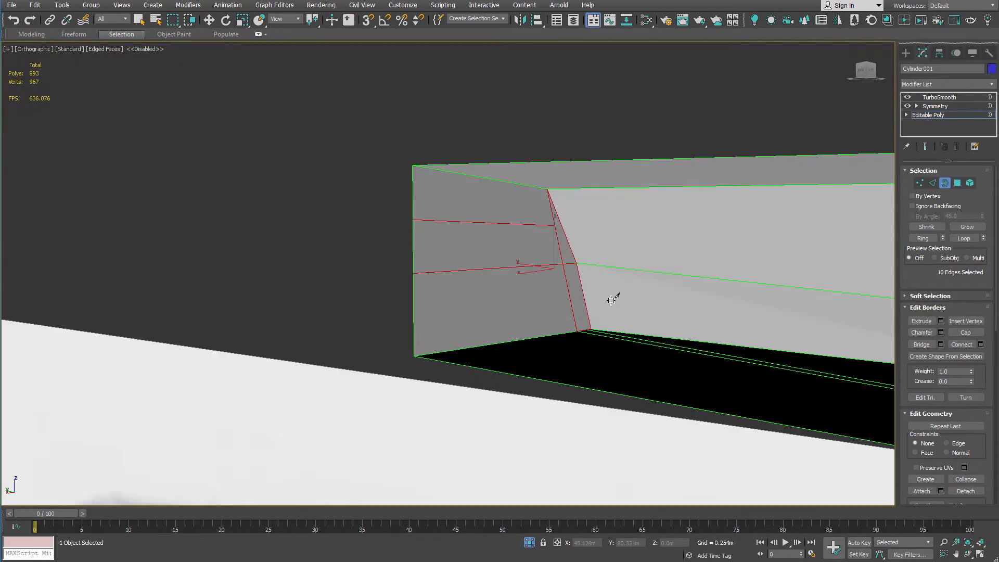
ctrl+shift+drag(548, 189, 554, 191)
key(w)
alt+middle_drag(555, 189, 640, 218)
Select the polygons of the stern extension, invert the selection and hide the rest of the hull
click(956, 183)
scroll(555, 298, down, 5)
alt+middle_drag(555, 298, 148, 314)
scroll(495, 331, down, 5)
key(q)
alt+middle_drag(441, 272, 428, 270)
key(ctrl+i)
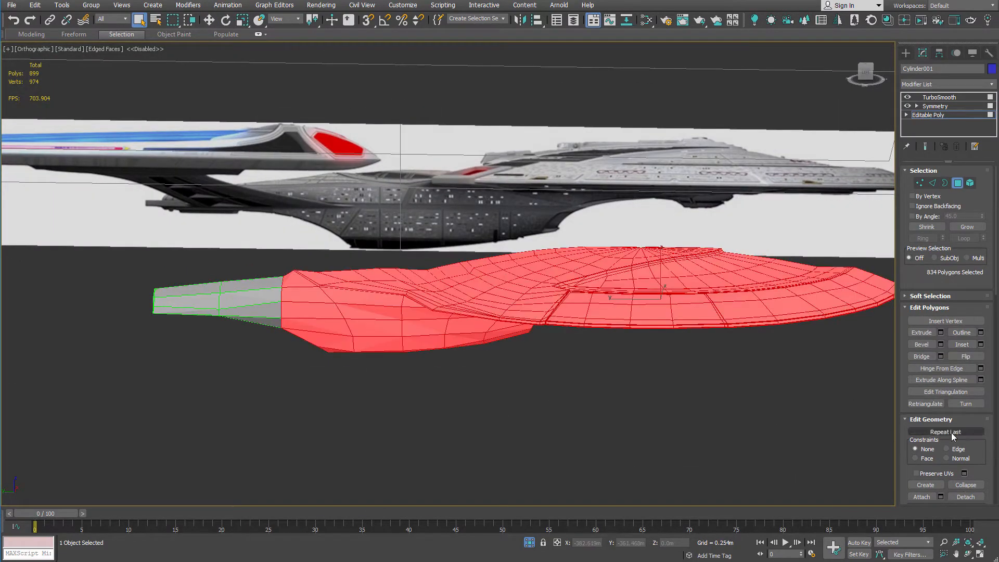
scroll(932, 448, down, 4)
click(926, 472)
In the back view, snap the lower cut's vertices on the rear face level with the neighbouring outer side vertex
alt+middle_drag(676, 255, 479, 251)
key(k)
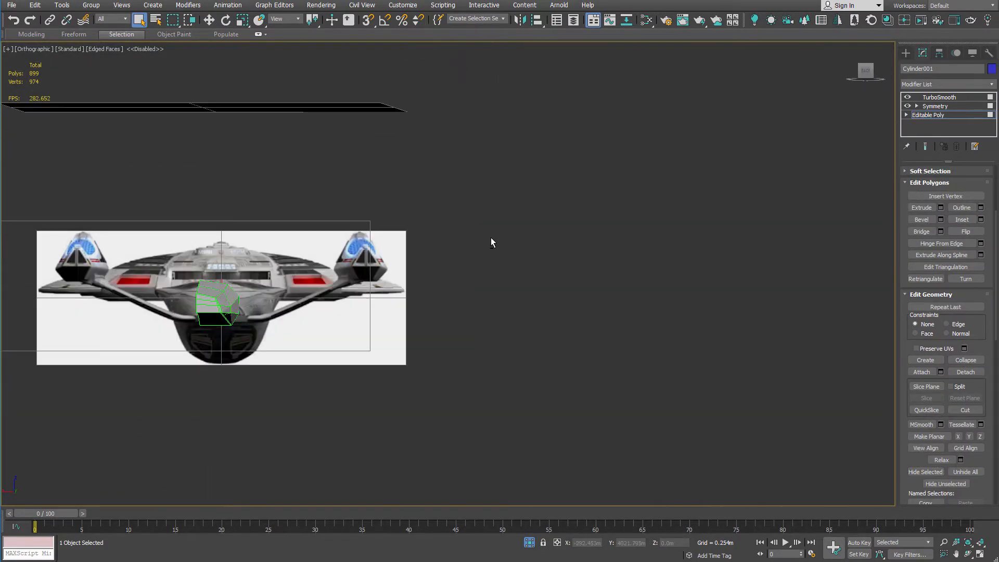
scroll(257, 267, up, 6)
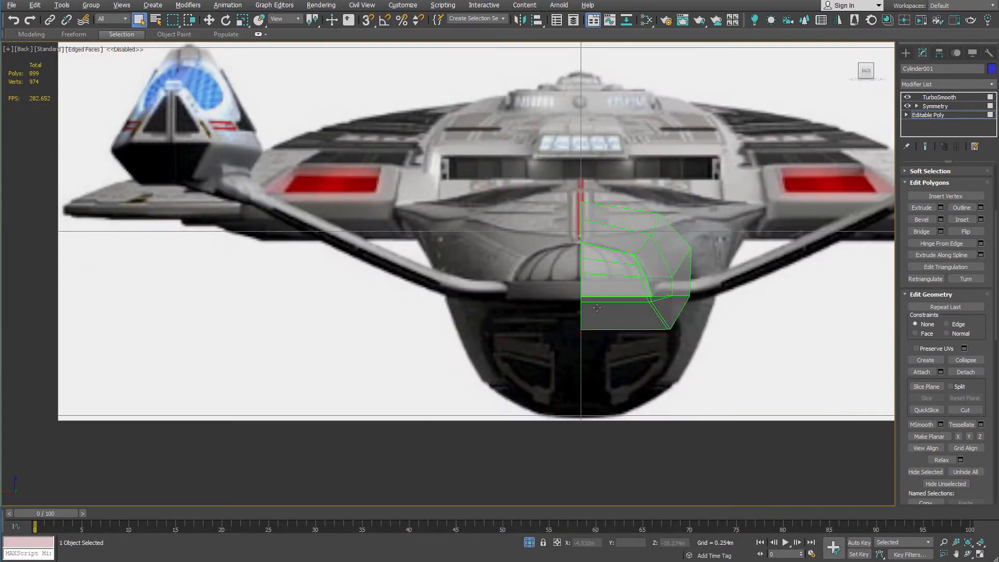
scroll(615, 277, up, 5)
key(1)
key(s)
key(w)
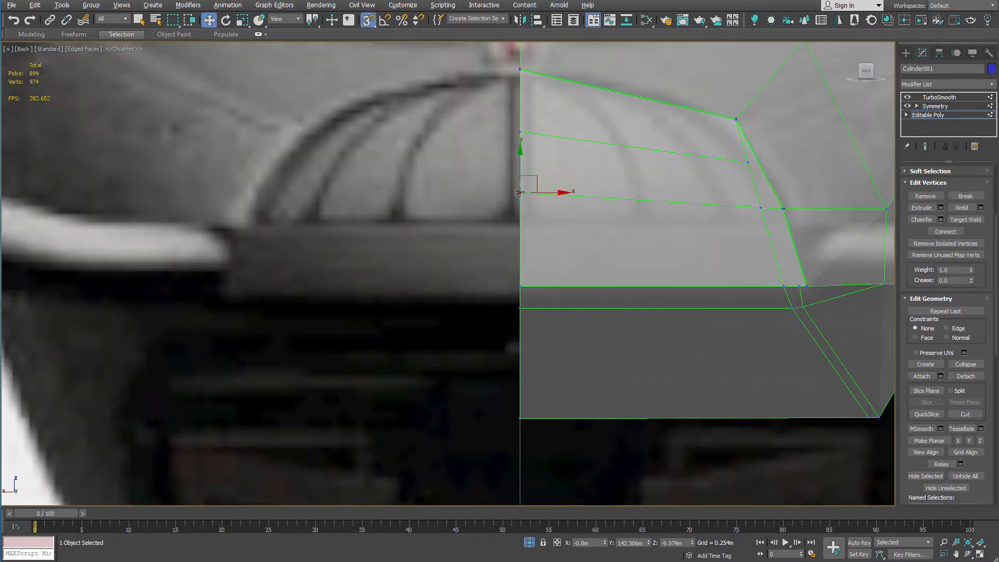
drag(520, 192, 761, 207)
scroll(770, 208, up, 3)
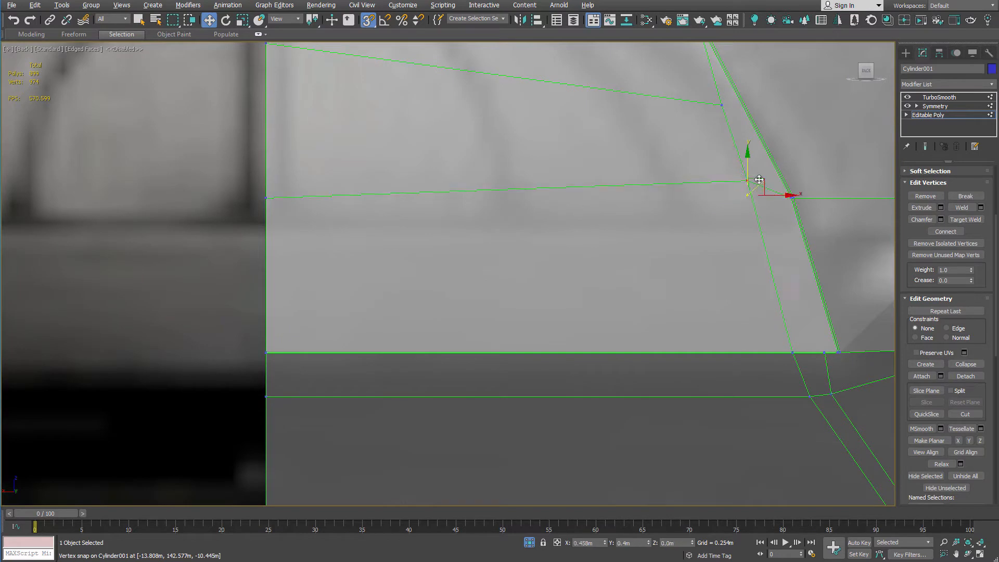
scroll(758, 179, down, 3)
With the Edge constraint on, slide the lower cut's vertex row down to the upper edge of the reference's stern lip
key(shift+x)
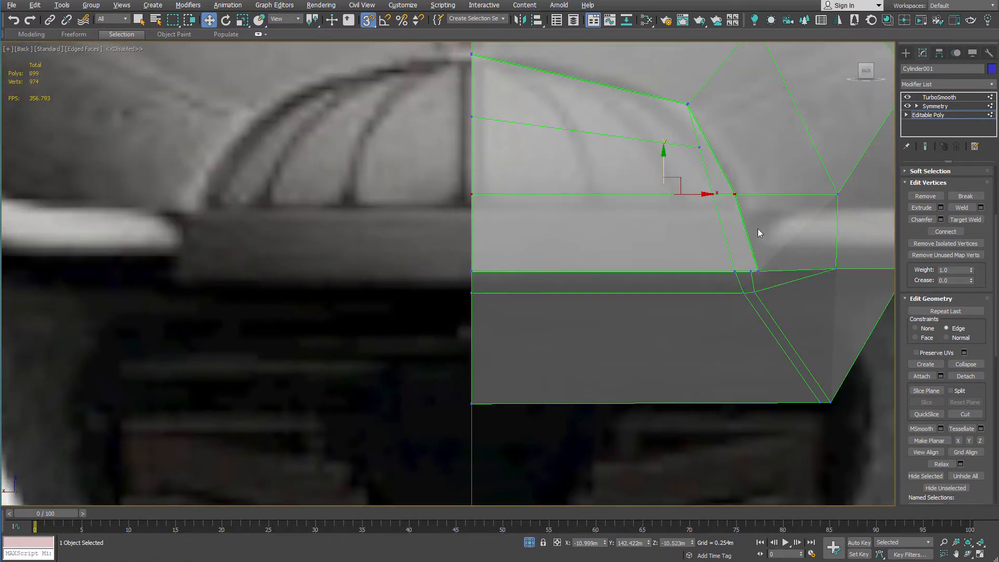
key(s)
drag(666, 160, 666, 171)
scroll(747, 285, down, 3)
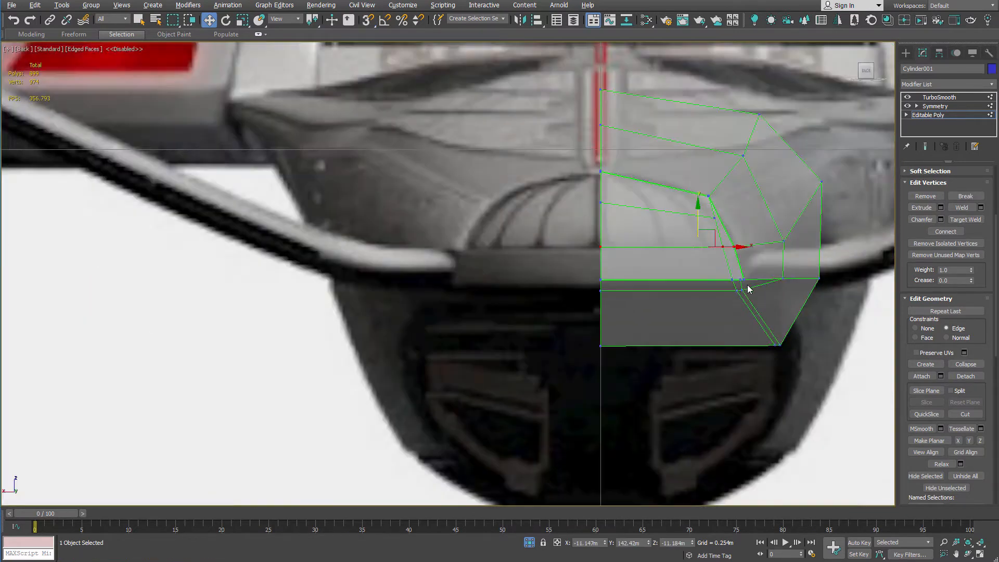
Compare the rear end face and its bottom vertices with the side and back references
alt+middle_drag(748, 289, 724, 314)
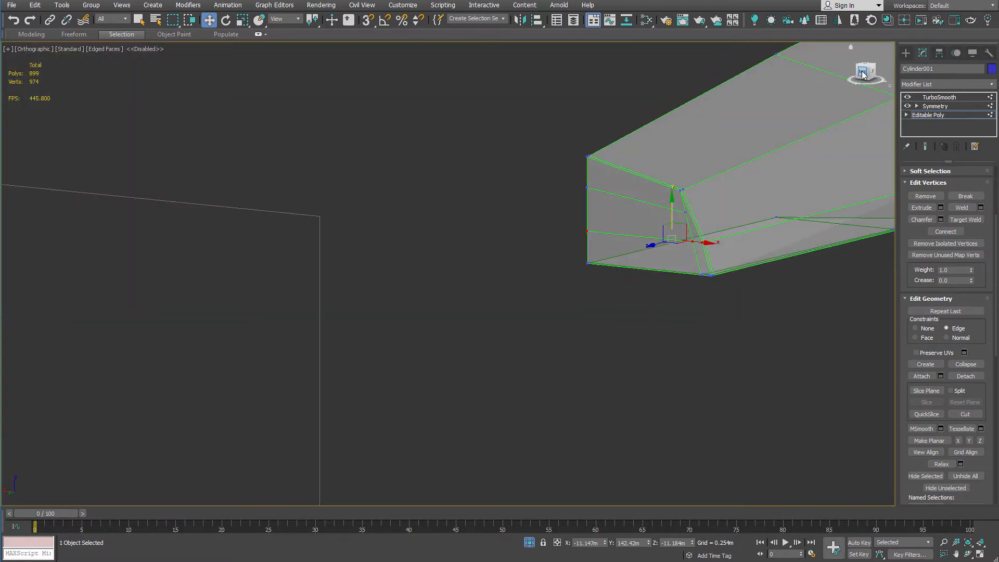
click(862, 72)
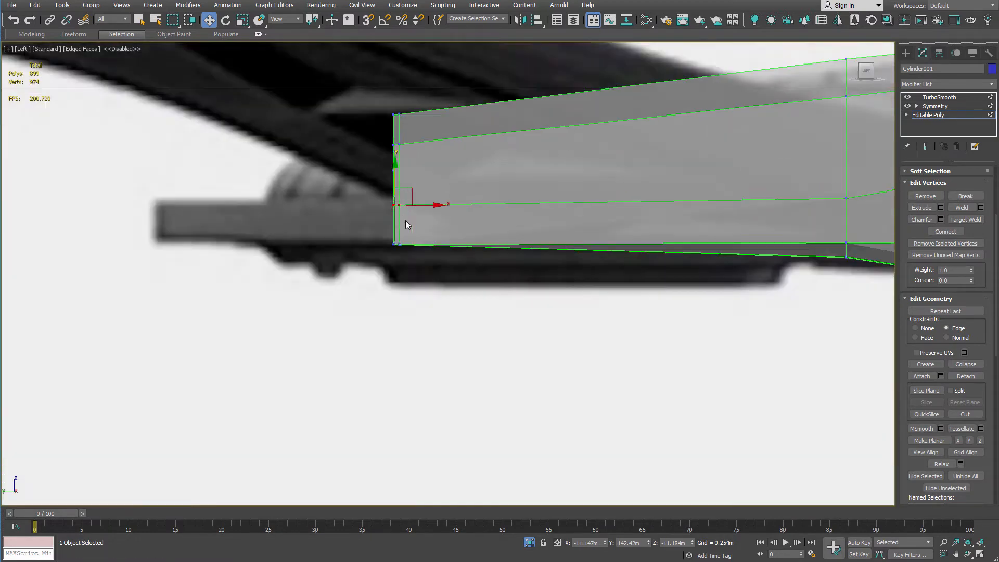
scroll(407, 223, up, 3)
key(k)
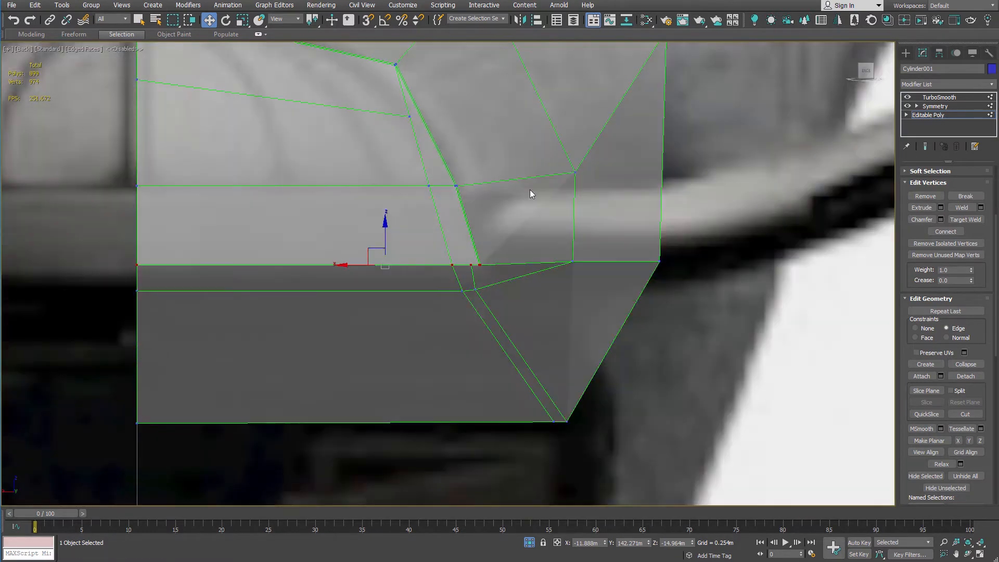
scroll(381, 233, down, 4)
alt+middle_drag(381, 233, 237, 244)
key(l)
key(z)
scroll(436, 280, down, 5)
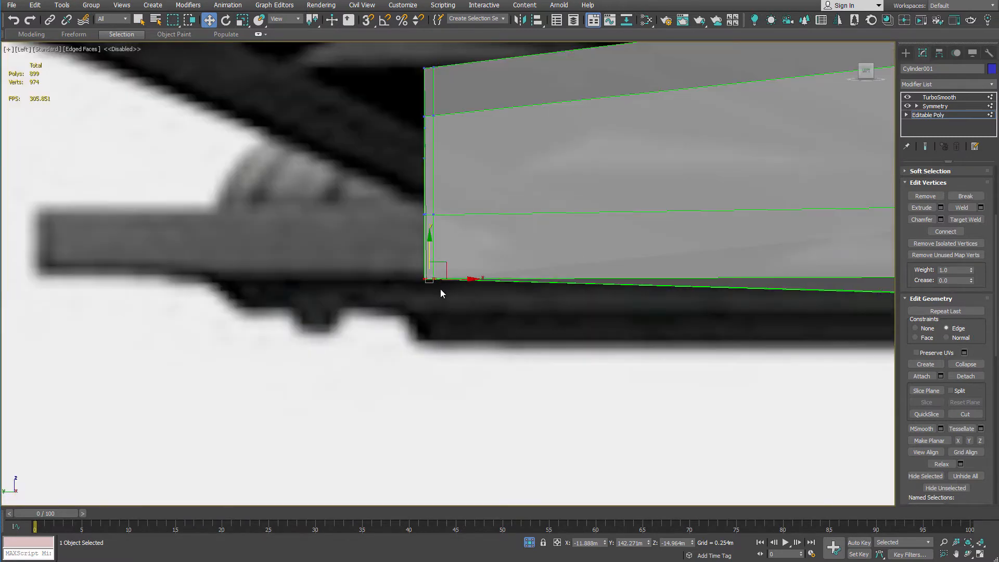
scroll(440, 289, down, 3)
Select the lowest strip of polygons on the rear end face and extrude it aft to the stern tip in the top reference
alt+middle_drag(440, 289, 529, 278)
scroll(439, 263, up, 3)
key(4)
key(q)
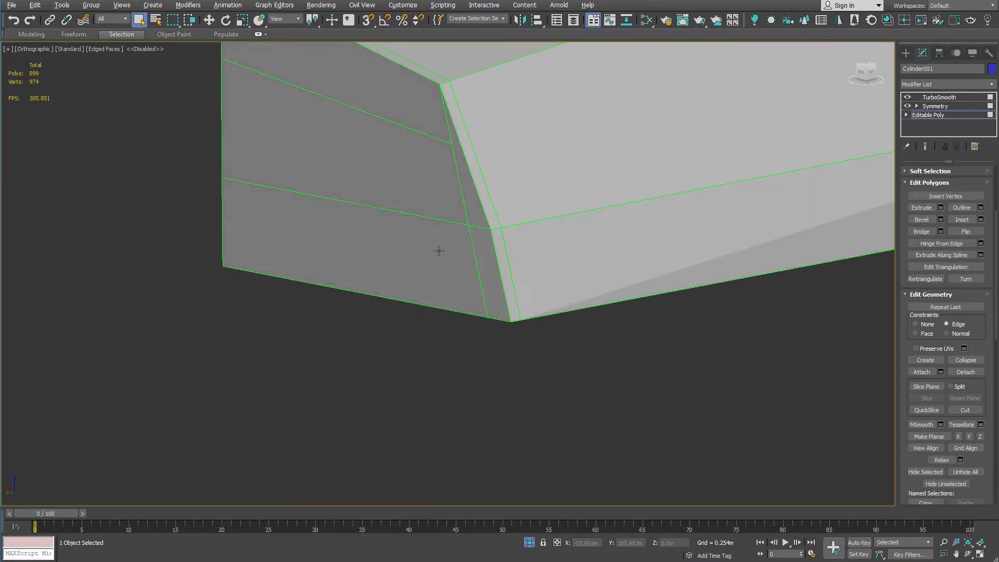
click(473, 253)
ctrl+click(484, 258)
scroll(459, 267, down, 3)
mouse_move(438, 275)
alt+middle_down()
mouse_move(484, 280)
mouse_move(427, 268)
alt+middle_up()
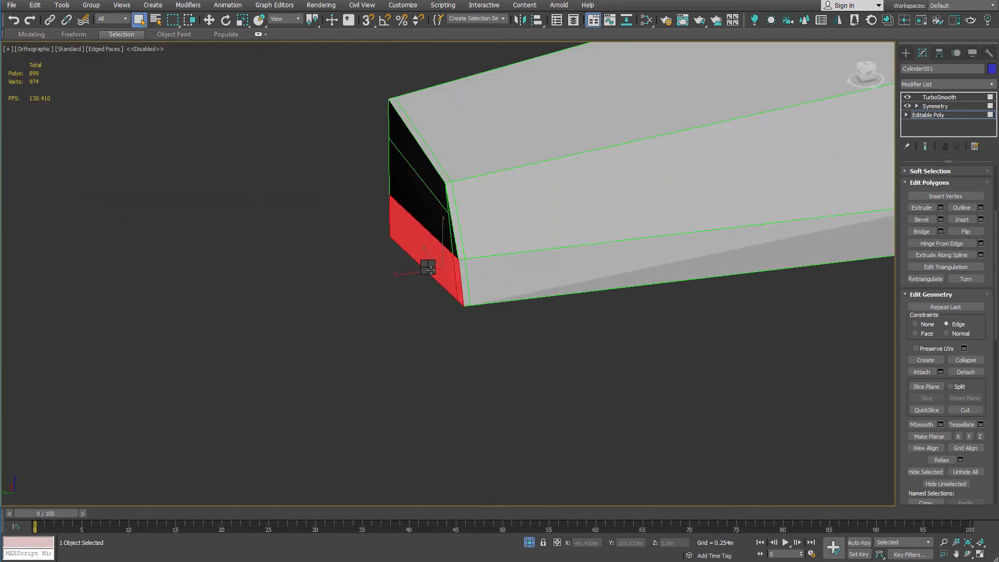
right_click(428, 267)
click(340, 296)
drag(456, 295, 442, 213)
key(t)
key(z)
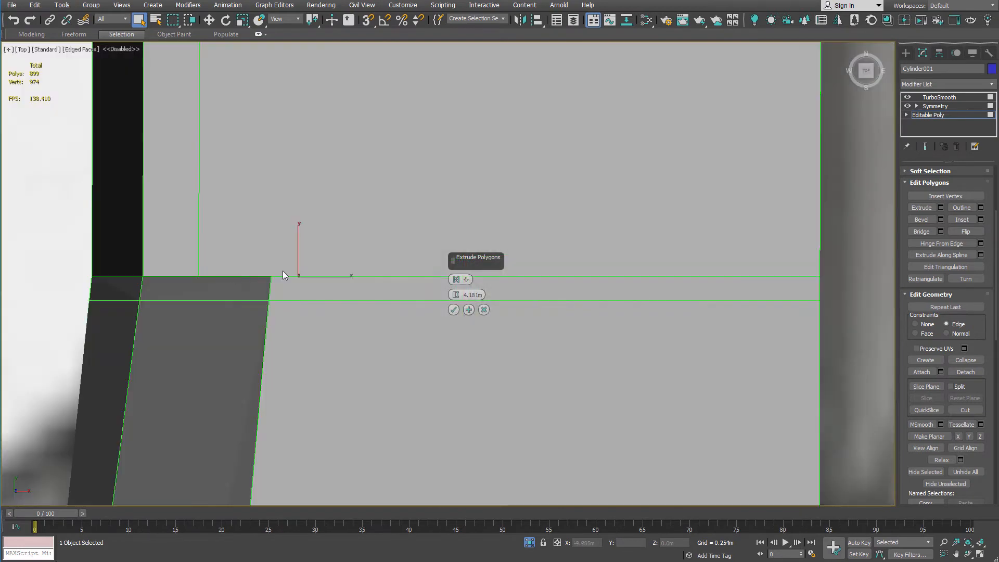
scroll(424, 300, down, 10)
click(454, 309)
scroll(435, 310, up, 5)
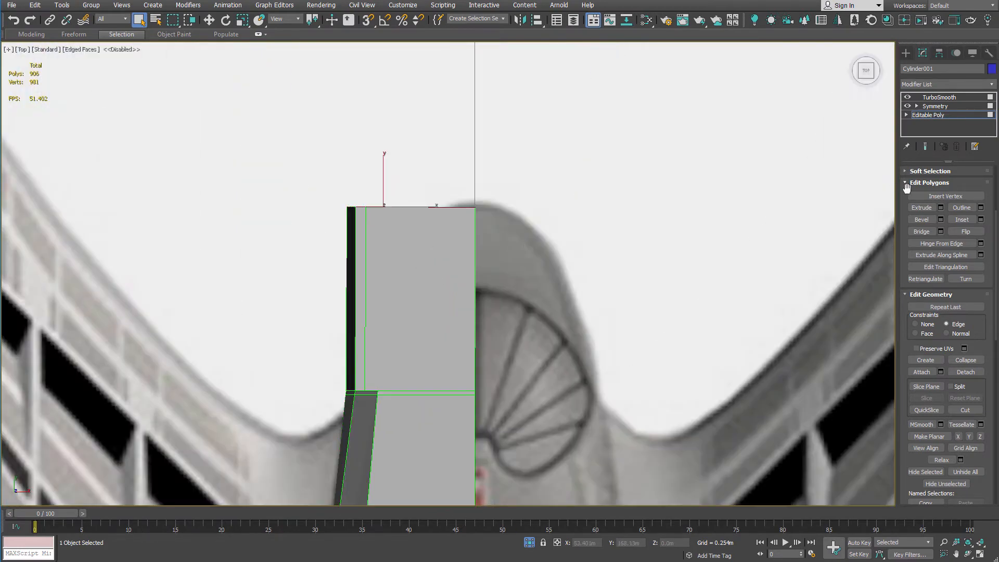
Select the extruded lip's outer end vertices in the see-through top view and move them forward from the stern tip
key(1)
key(alt+x)
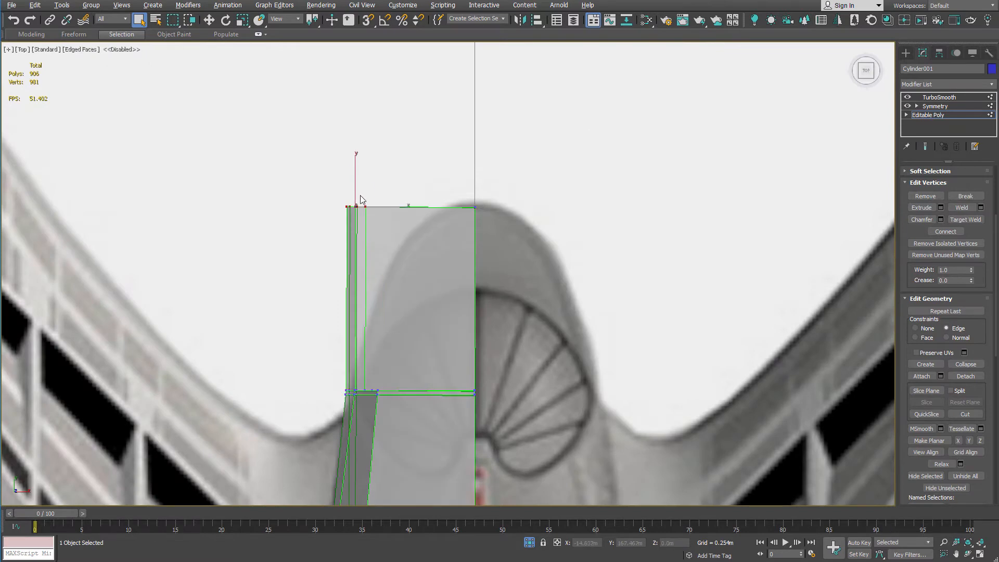
key(w)
drag(357, 187, 357, 285)
scroll(346, 305, up, 4)
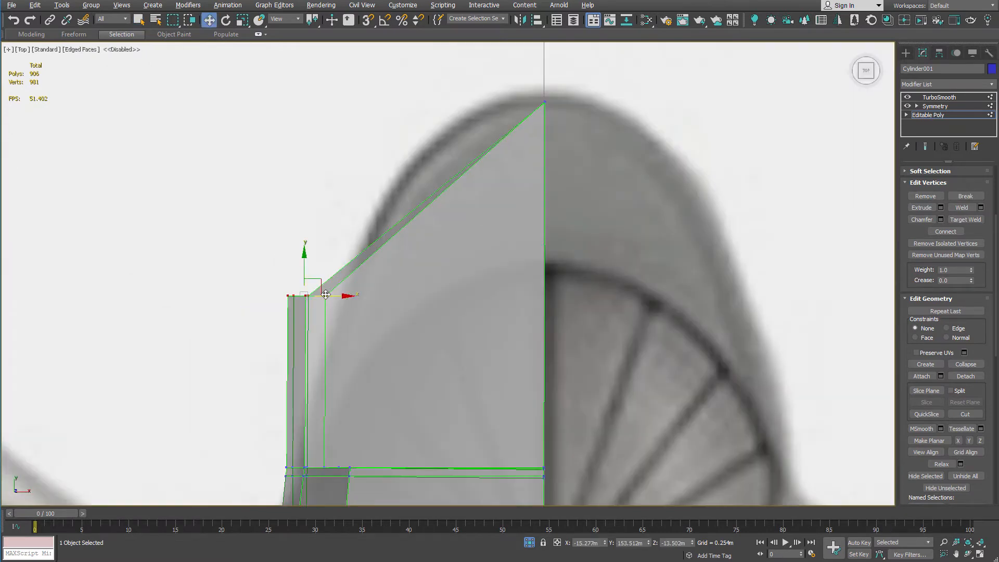
Move the lip's inner end vertices aft and inward to approximate the rounded stern outline of the top reference
click(325, 295)
alt+middle_drag(326, 293, 325, 333)
ctrl+click(308, 260)
drag(338, 275, 455, 145)
click(870, 73)
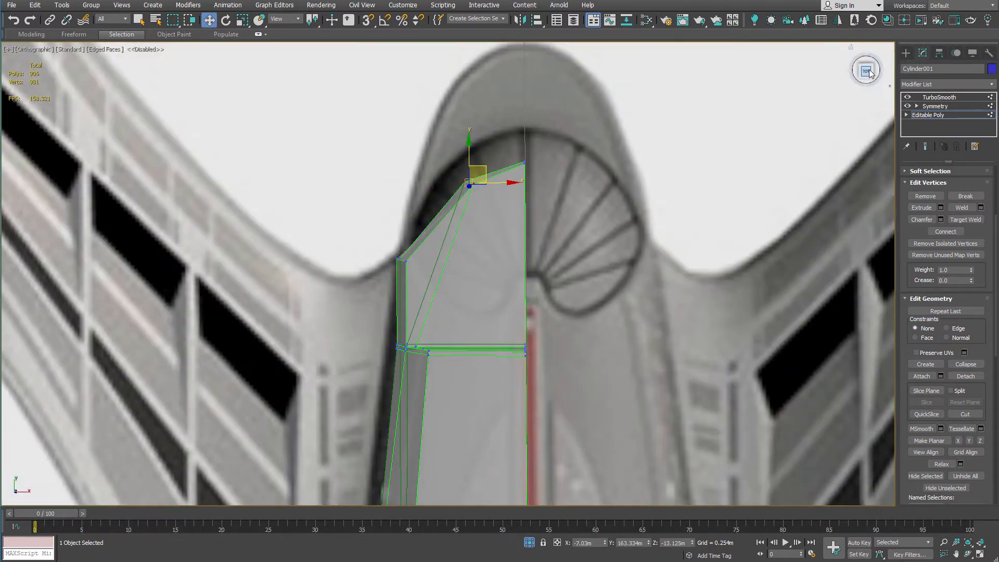
scroll(410, 268, up, 5)
drag(428, 288, 364, 229)
scroll(467, 271, down, 7)
Shift the inner vertices at the lip's base and on the rear face's cut towards the centre line
alt+middle_drag(467, 272, 487, 321)
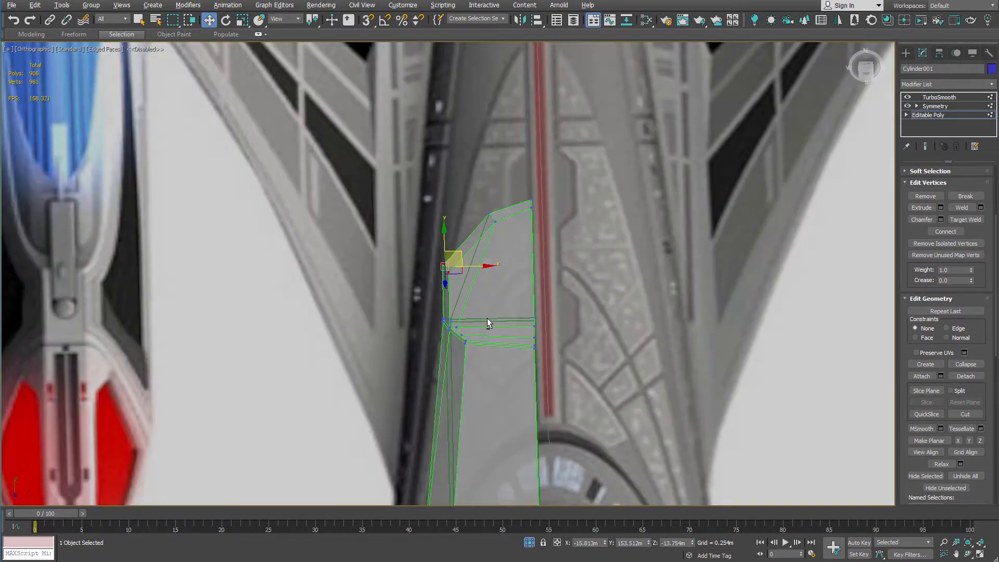
scroll(467, 333, up, 6)
click(426, 312)
ctrl+drag(399, 269, 524, 297)
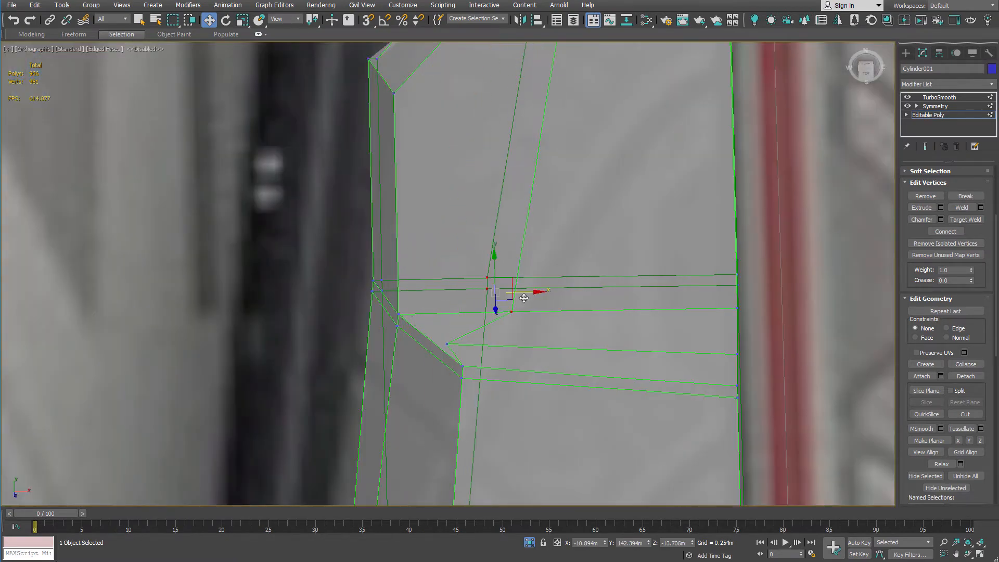
click(448, 342)
scroll(520, 344, down, 4)
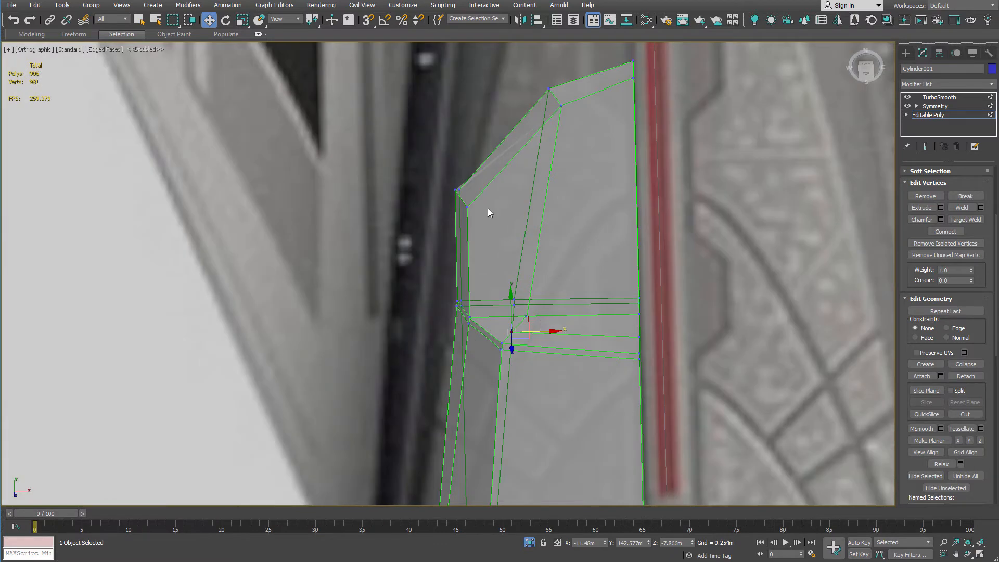
Show the smoothed end result and move the lip's tip, middle and outer vertices to match the rounded reference outline
key(t)
click(925, 146)
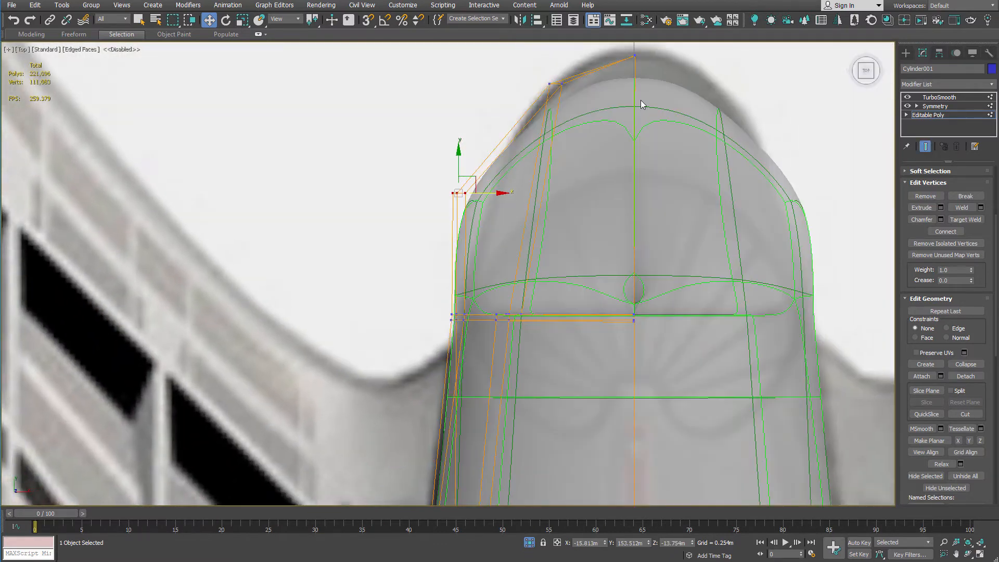
drag(589, 124, 591, 80)
drag(527, 201, 509, 168)
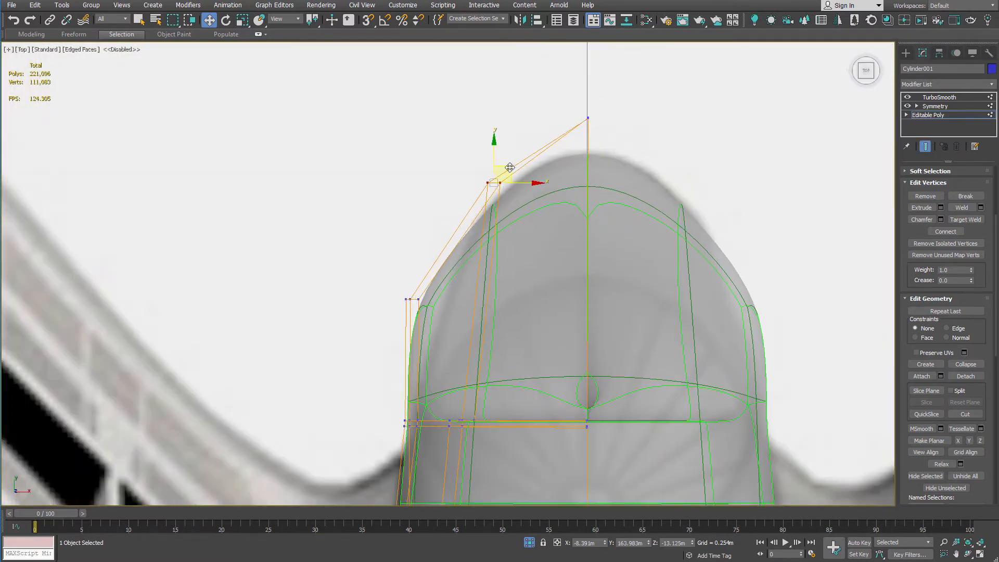
drag(423, 316, 398, 287)
alt+middle_drag(431, 288, 589, 175)
key(1)
key(alt+x)
alt+middle_drag(593, 258, 461, 270)
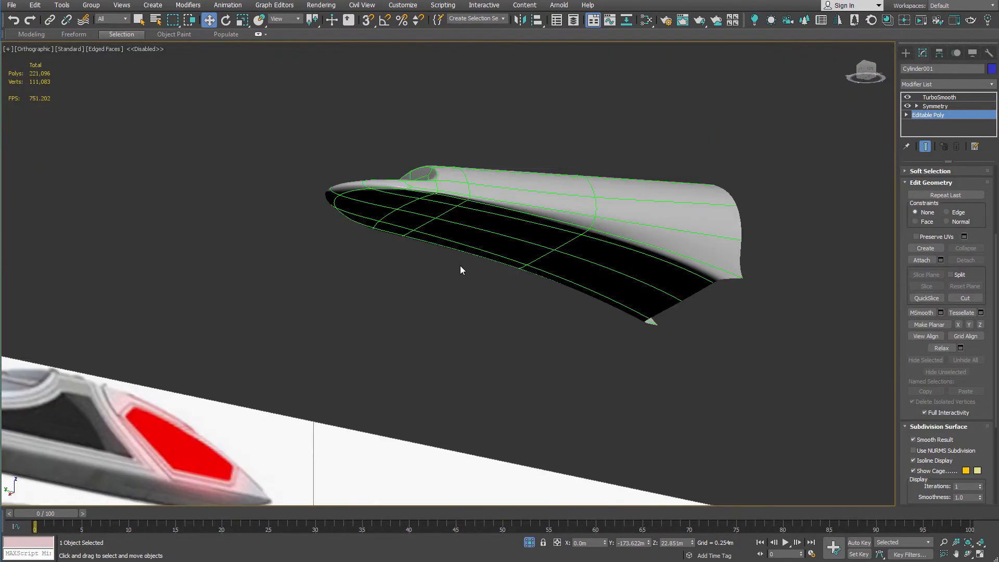
Unhide all hull polygons and insert an edge loop along the hull's side near its lower edge
scroll(422, 214, up, 2)
key(4)
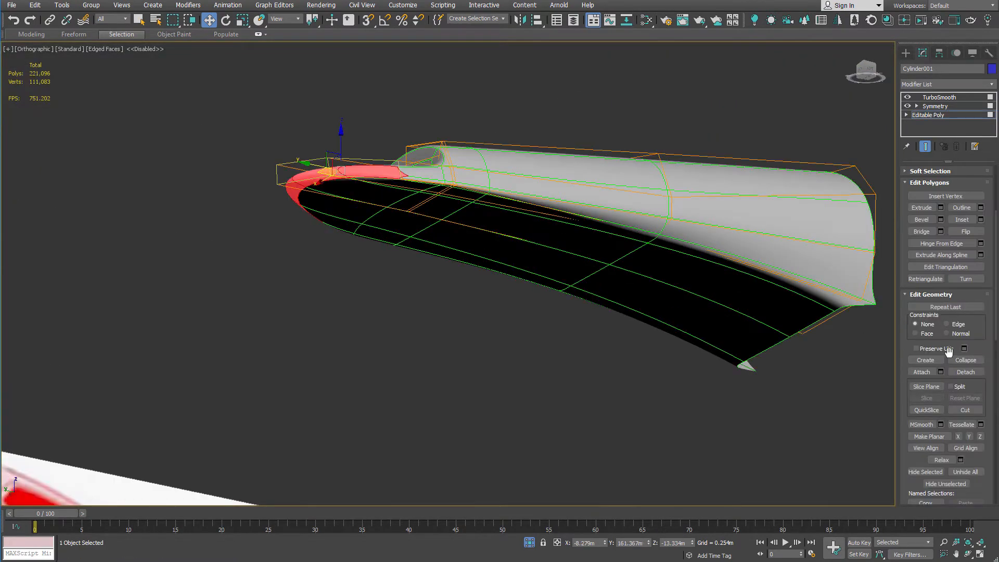
click(964, 471)
scroll(253, 152, up, 3)
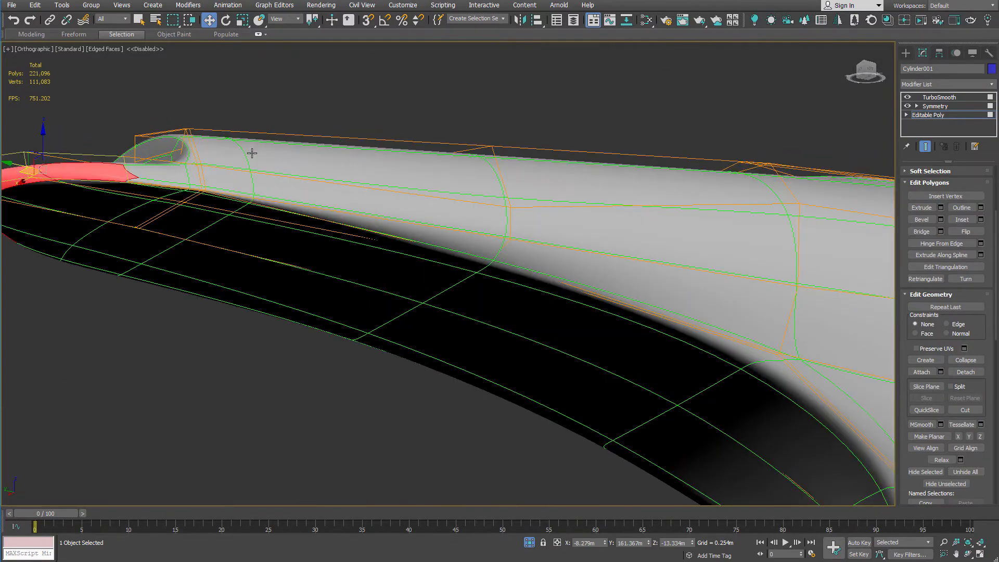
click(198, 165)
key(w)
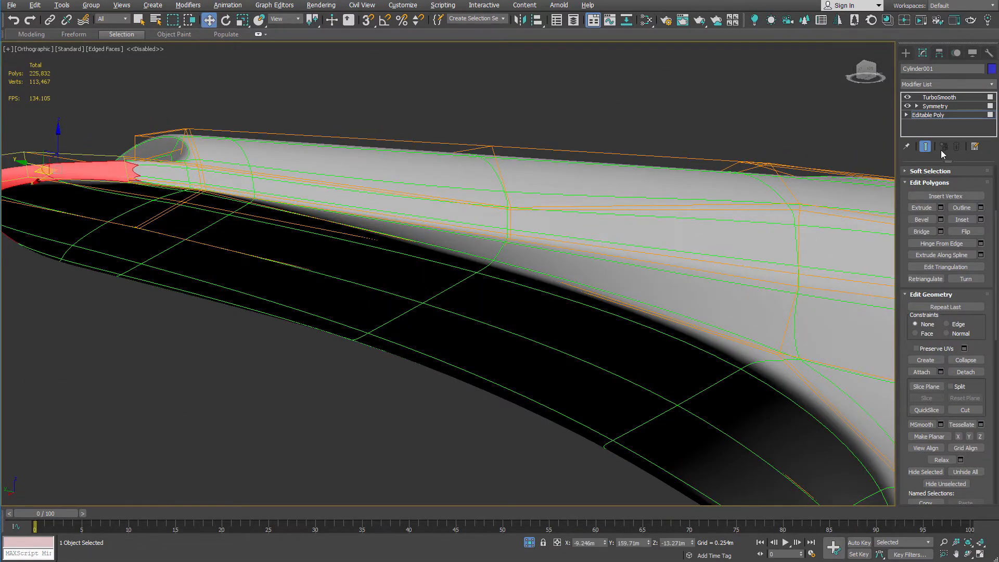
Hide the smoothed result and cut edges along the lip's side, continuing the side loops around the stern to the centre line
click(926, 146)
middle_drag(262, 164, 649, 195)
scroll(359, 211, up, 4)
key(1)
scroll(535, 277, up, 3)
scroll(533, 277, down, 2)
key(alt+c)
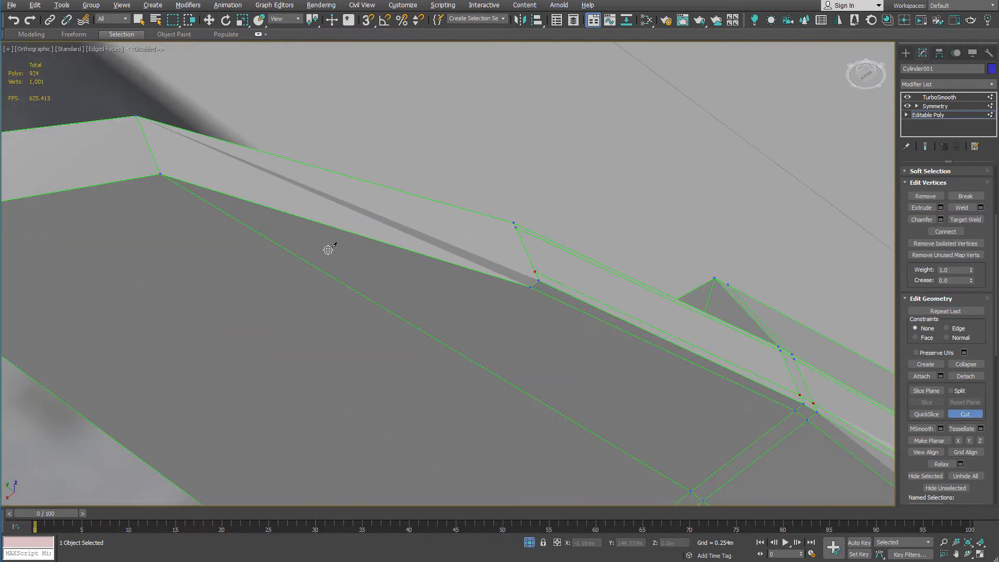
click(539, 281)
click(156, 165)
middle_drag(156, 165, 473, 145)
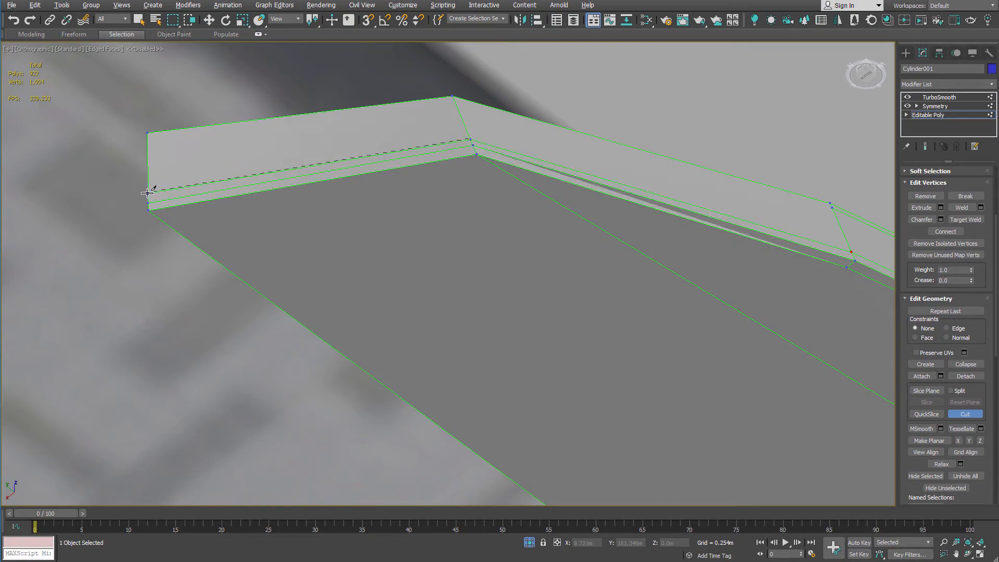
click(148, 193)
right_click(148, 193)
Examine the new cuts and the lower edge of the lip from the side and below
scroll(233, 189, down, 4)
alt+middle_drag(330, 201, 345, 226)
middle_drag(319, 469, 393, 332)
scroll(392, 331, up, 5)
scroll(418, 329, down, 3)
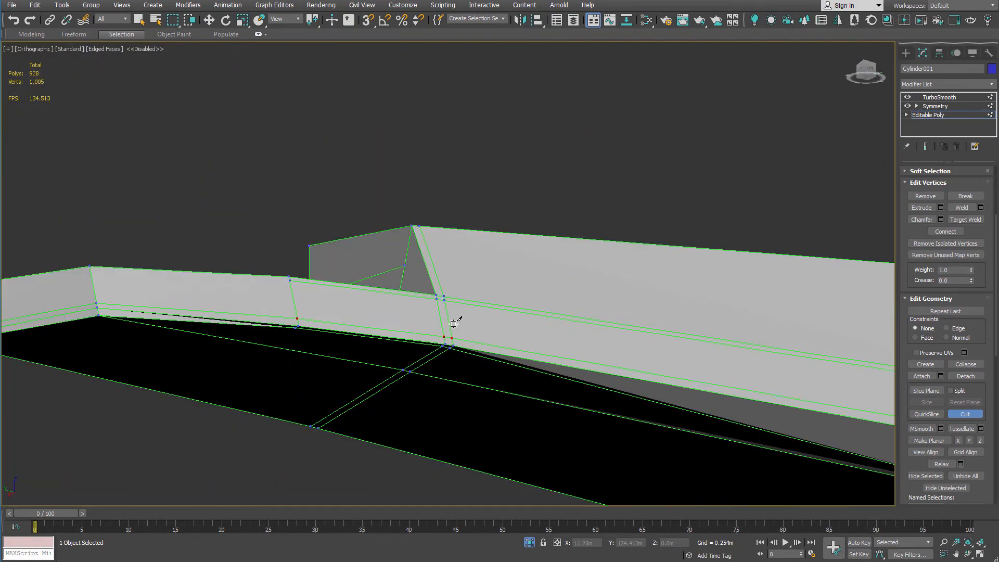
scroll(319, 334, up, 2)
middle_drag(319, 334, 401, 308)
scroll(318, 267, up, 3)
right_click(318, 267)
middle_drag(318, 267, 691, 189)
scroll(796, 228, down, 2)
middle_drag(796, 227, 722, 235)
Snap the lip's bottom corner vertex and its centre tip vertex level with the bottom vertices at the lip's base
click(323, 221)
scroll(318, 207, down, 2)
middle_drag(318, 207, 223, 187)
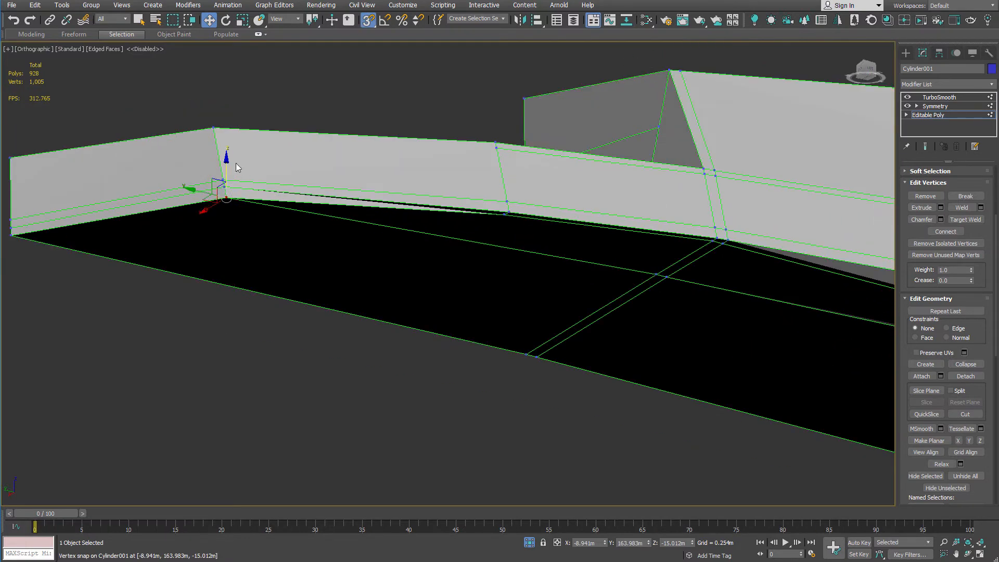
drag(230, 165, 713, 241)
click(12, 235)
middle_drag(126, 220, 248, 223)
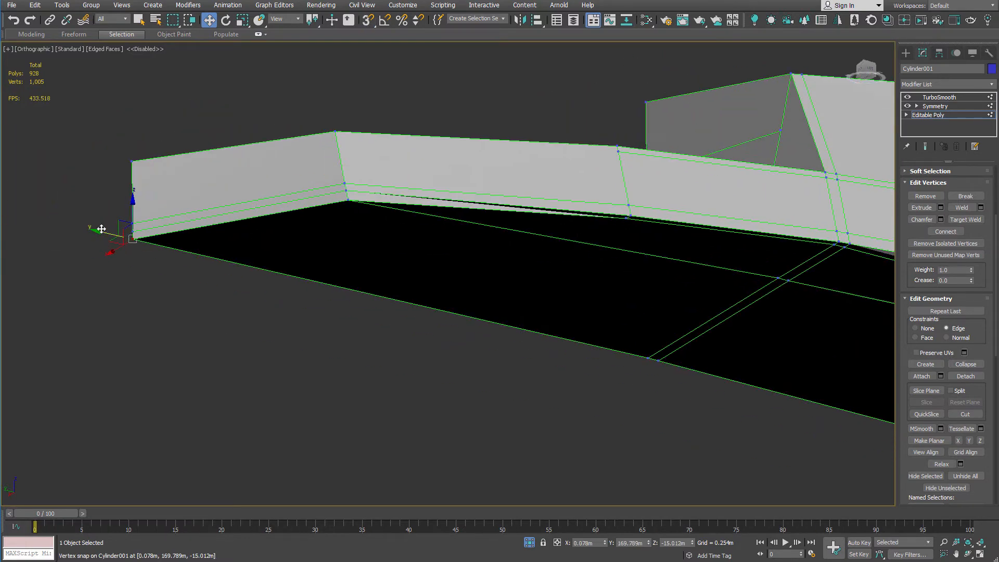
drag(101, 229, 823, 250)
Release the edge constraint and move the lip's bottom corner vertex along X toward the centre line
key(s)
alt+middle_drag(424, 194, 447, 213)
click(348, 247)
key(shift+x)
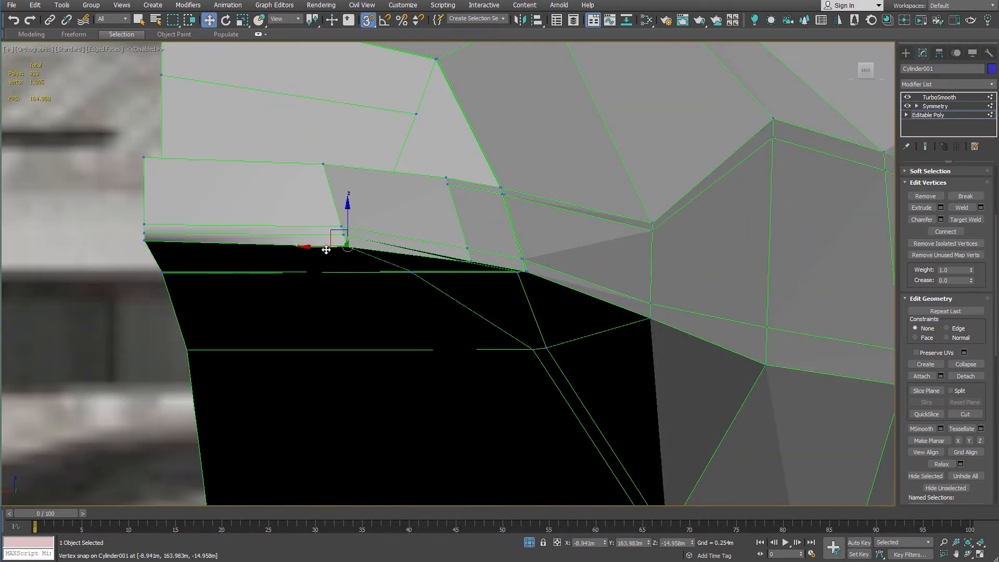
drag(322, 248, 305, 248)
alt+middle_drag(315, 234, 291, 192)
Raise the lip's bottom corner vertex and bring the centre tip vertex up level with it, at Z about -14.649 m
key(s)
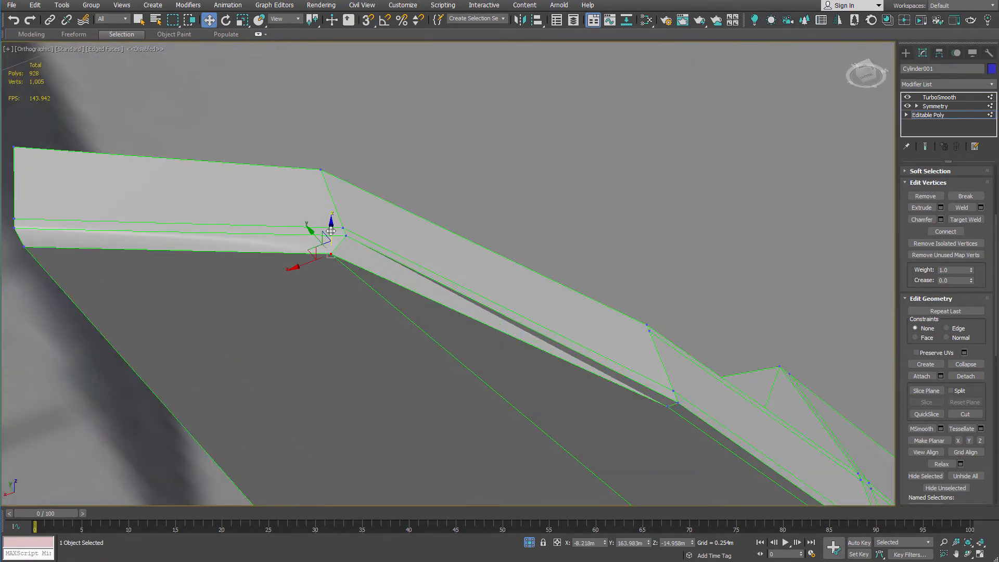
drag(331, 228, 345, 235)
alt+middle_drag(180, 215, 329, 231)
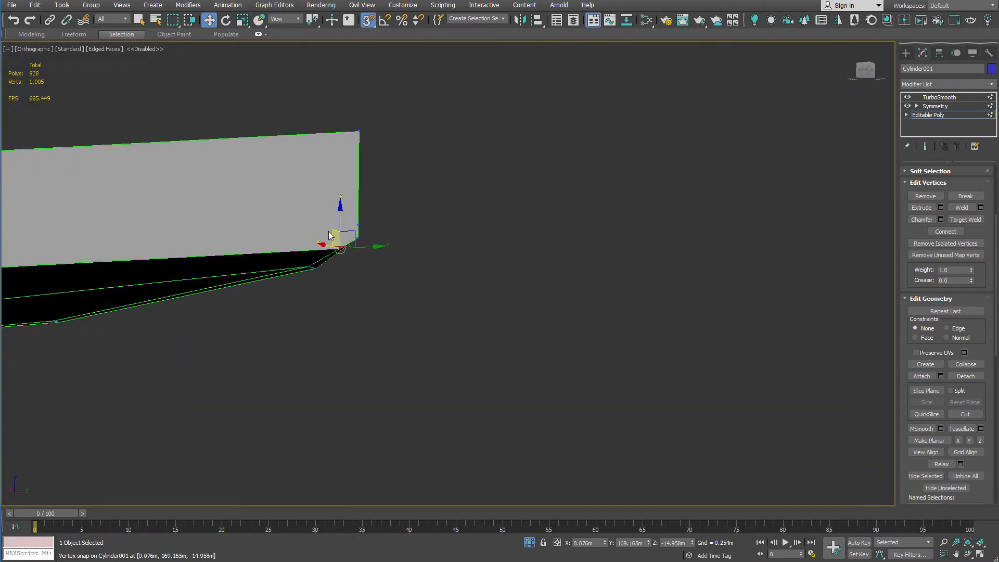
alt+middle_drag(418, 248, 347, 218)
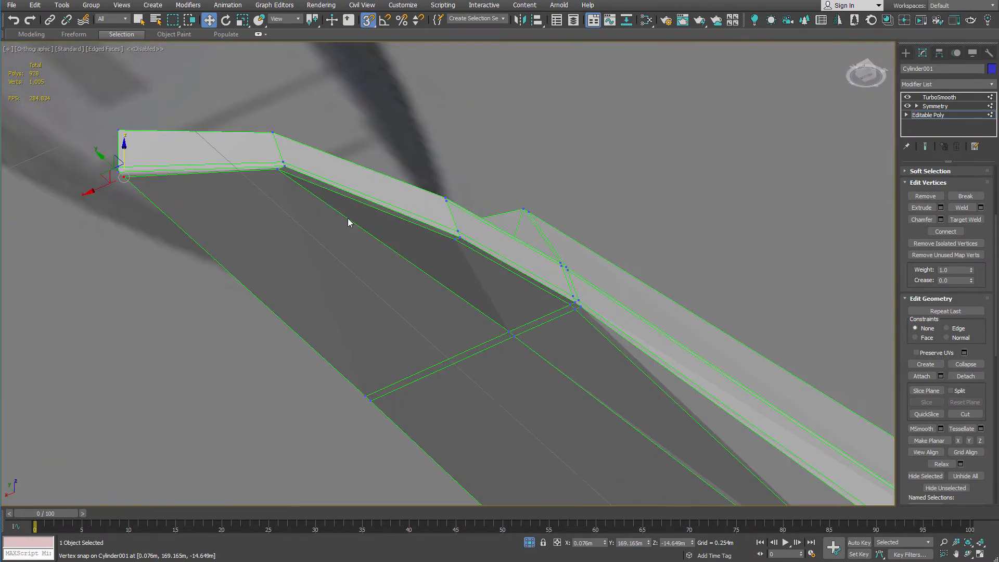
Show the TurboSmooth result without edge lines and check the reshaped lip
key(1)
click(951, 99)
key(F4)
mouse_move(583, 151)
alt+middle_down()
mouse_move(552, 312)
mouse_move(421, 384)
alt+middle_up()
scroll(552, 312, down, 5)
scroll(421, 383, up, 5)
Delete the polygons capping the stern lip on the symmetry plane of the base mesh
click(939, 115)
click(957, 182)
alt+middle_drag(312, 292, 459, 185)
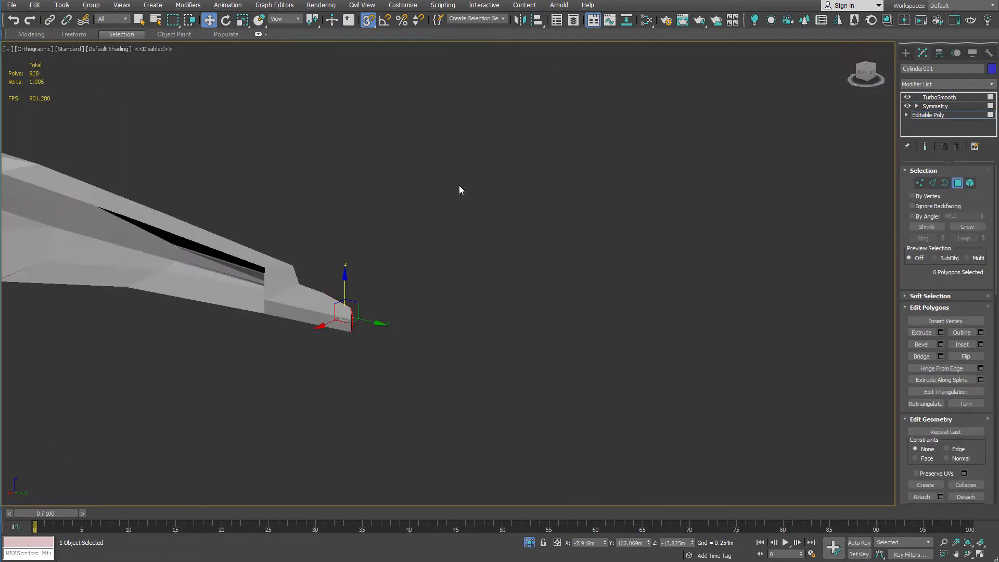
scroll(304, 323, up, 5)
key(q)
click(313, 307)
key(Delete)
Leave polygon editing and inspect the smoothed stern for pinching along the centre line and lip
key(4)
click(960, 98)
alt+middle_drag(624, 182, 525, 217)
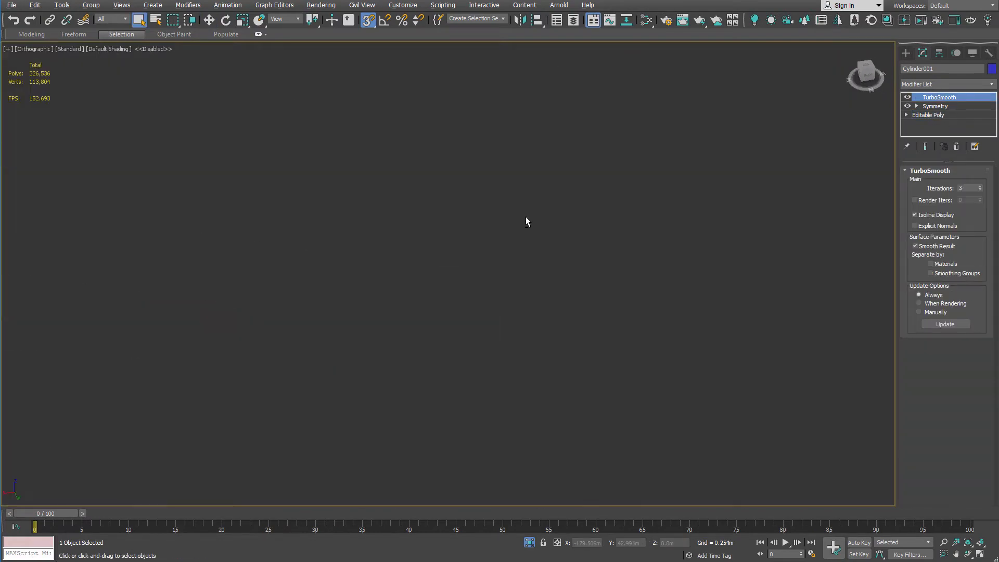
scroll(525, 216, down, 6)
middle_drag(498, 185, 483, 270)
scroll(475, 198, up, 3)
scroll(508, 291, up, 5)
alt+middle_drag(475, 198, 470, 218)
Return to the base mesh with edges shown and insert a supporting edge loop on the lip near its junction with the hull
scroll(509, 292, down, 4)
click(947, 117)
key(F4)
scroll(374, 208, up, 4)
scroll(368, 220, up, 3)
key(alt+s)
click(404, 217)
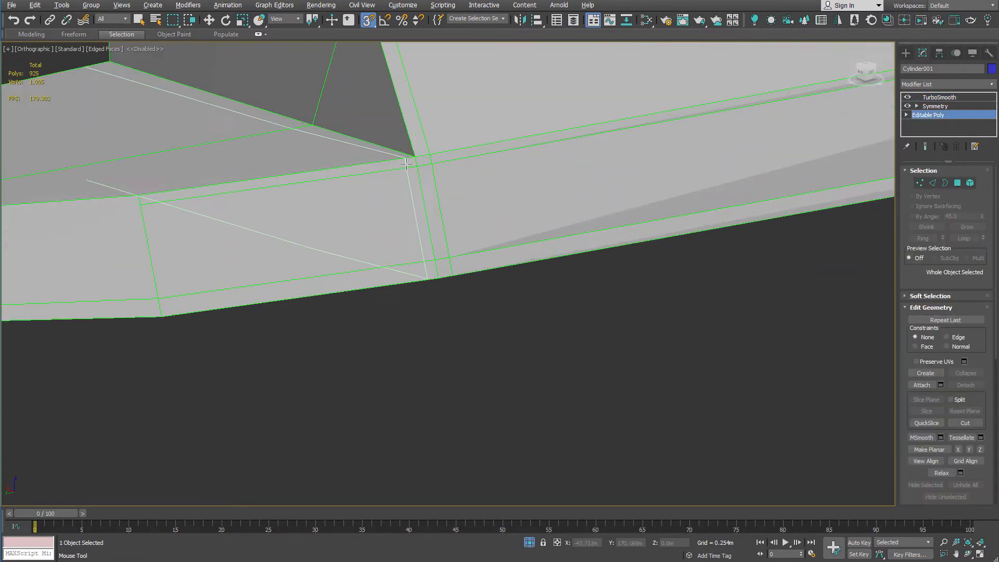
key(w)
Check the smoothed stern with the added edge loop, viewing it with and without edge lines
scroll(404, 218, down, 6)
middle_drag(404, 218, 331, 144)
alt+middle_drag(602, 163, 232, 360)
scroll(290, 306, up, 3)
click(941, 97)
alt+middle_drag(411, 177, 361, 288)
scroll(419, 254, up, 3)
key(F4)
scroll(419, 254, down, 5)
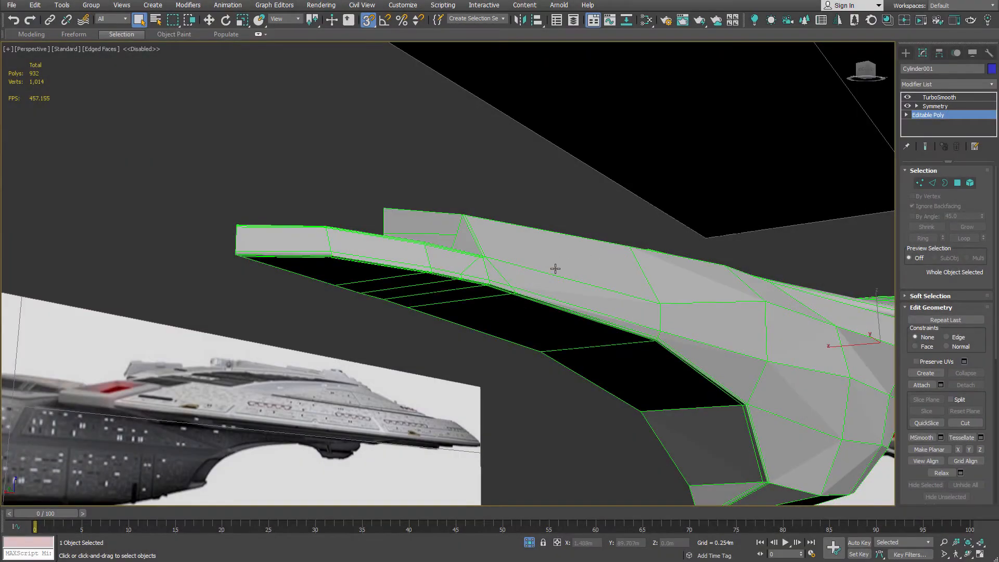
Examine the base mesh's edge flow around the corner where the lip meets the hull, from both sides
scroll(531, 276, up, 4)
alt+middle_drag(392, 225, 569, 265)
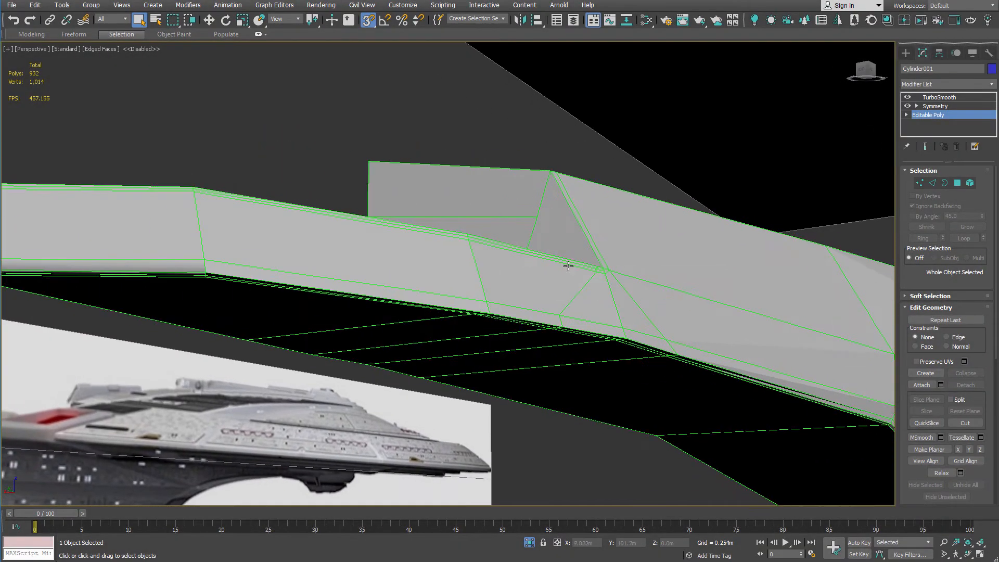
scroll(569, 265, up, 5)
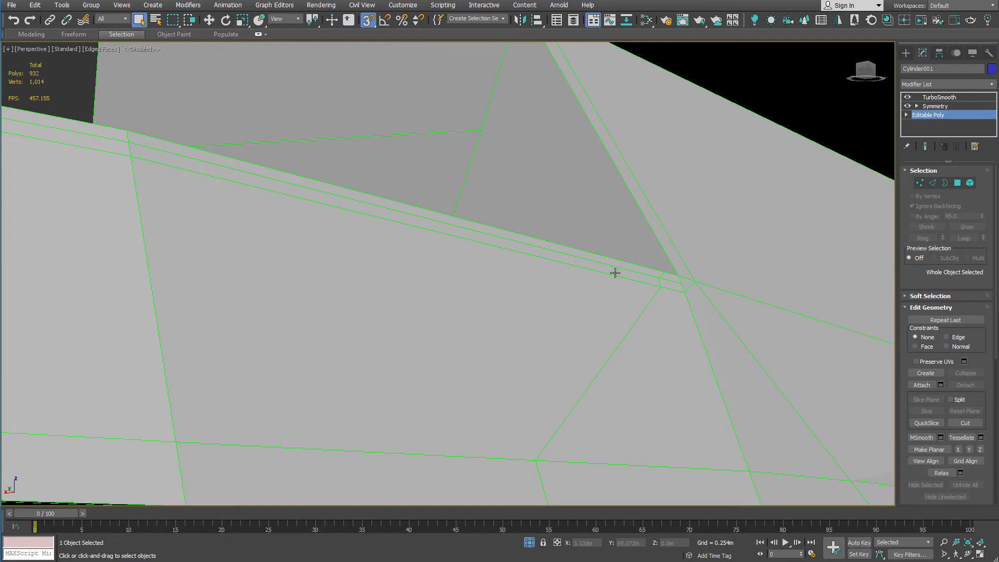
scroll(615, 273, down, 5)
alt+middle_drag(483, 262, 564, 287)
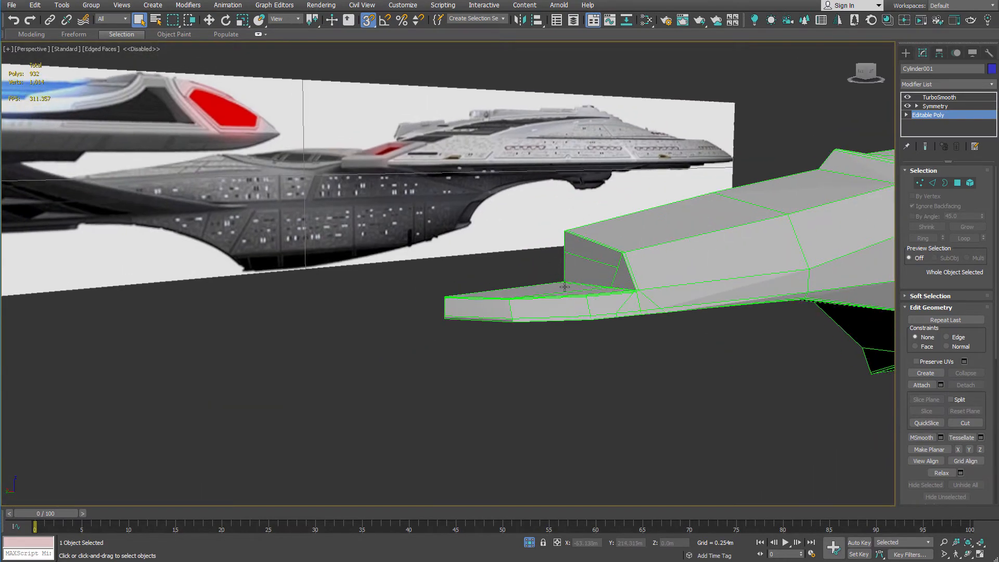
scroll(617, 297, up, 7)
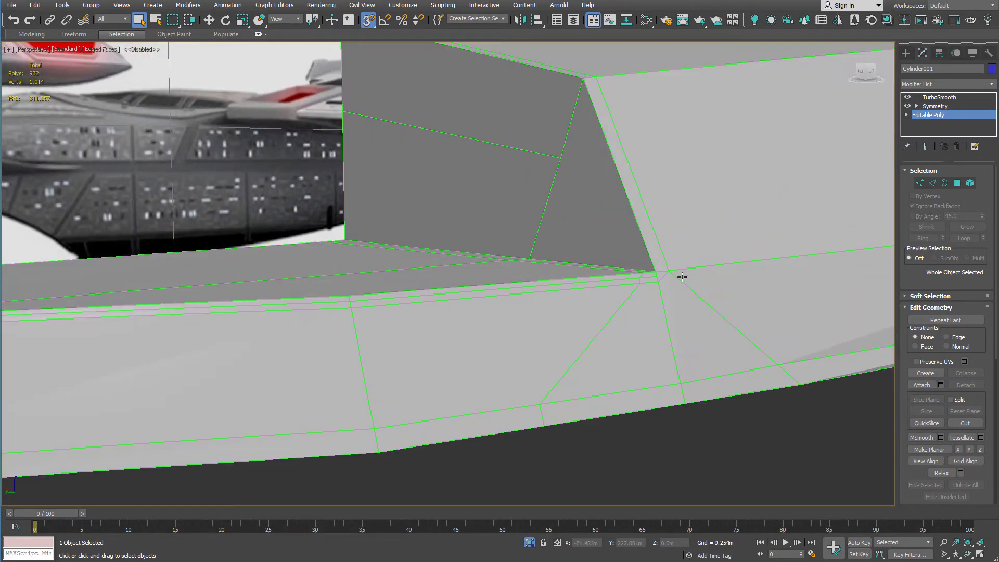
scroll(682, 276, down, 7)
Examine the hull's side and forward underside beneath the saucer for open gaps in the mesh
alt+middle_drag(772, 285, 520, 263)
middle_drag(805, 270, 404, 204)
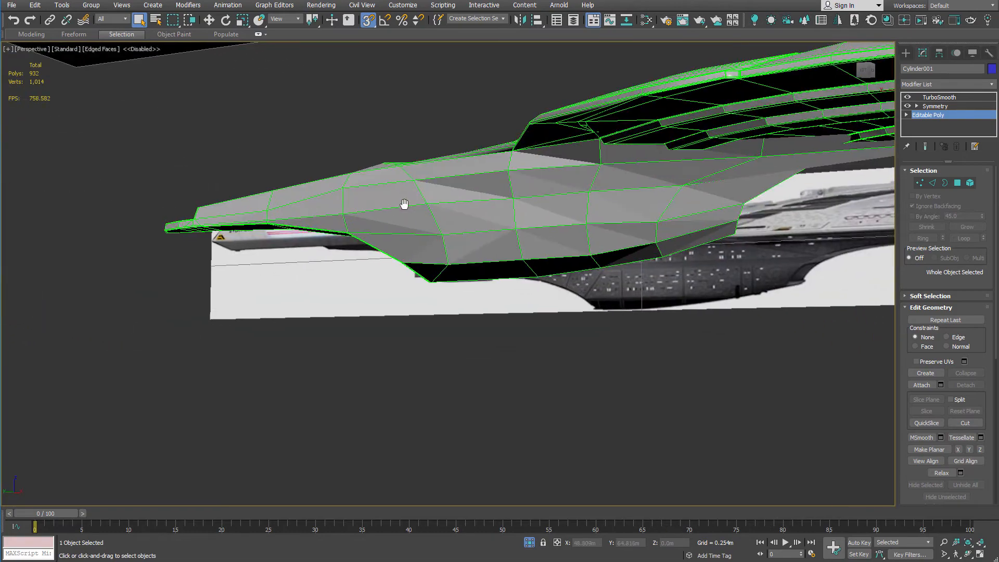
alt+middle_drag(587, 200, 494, 211)
middle_drag(690, 192, 564, 180)
scroll(571, 155, up, 4)
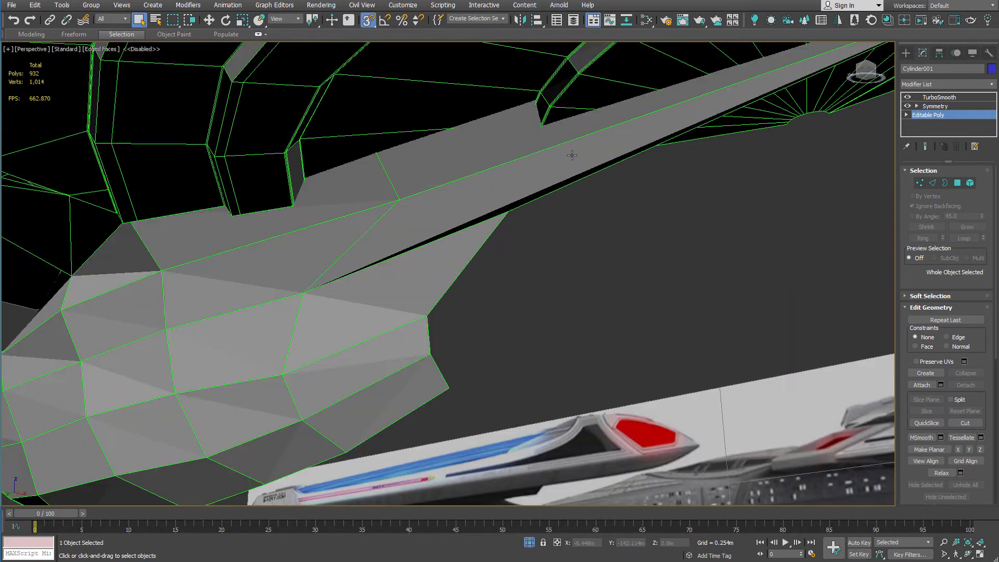
scroll(526, 181, down, 3)
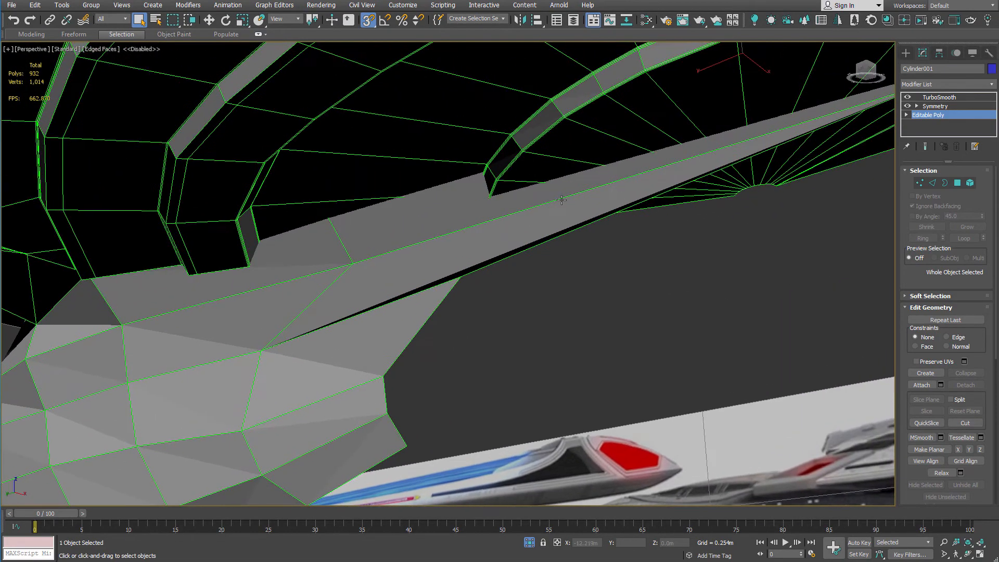
scroll(552, 207, down, 7)
alt+middle_drag(240, 201, 479, 243)
Inspect up close where the lip's upper support edges end at the notch corner
scroll(371, 231, up, 8)
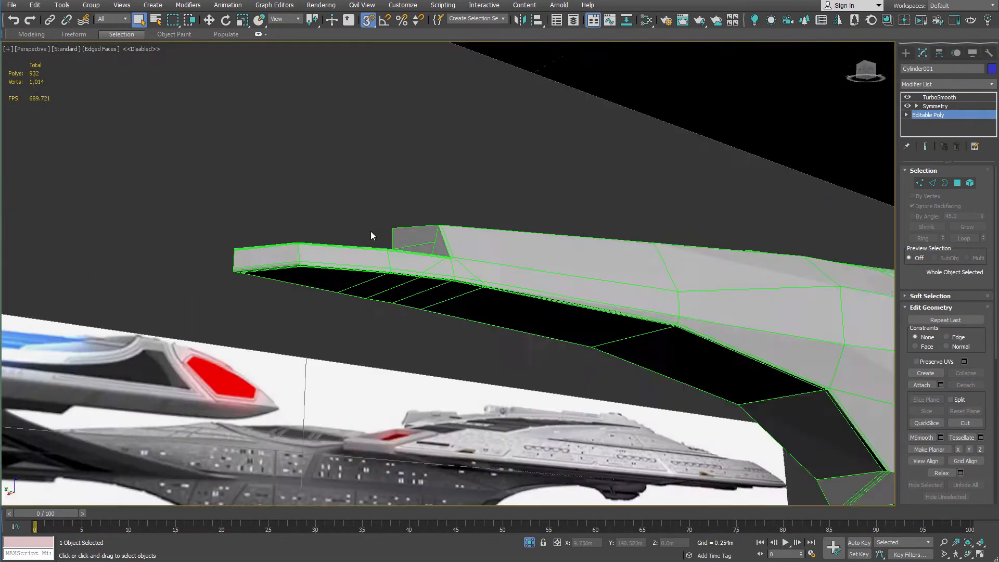
scroll(456, 255, down, 4)
scroll(455, 253, up, 1)
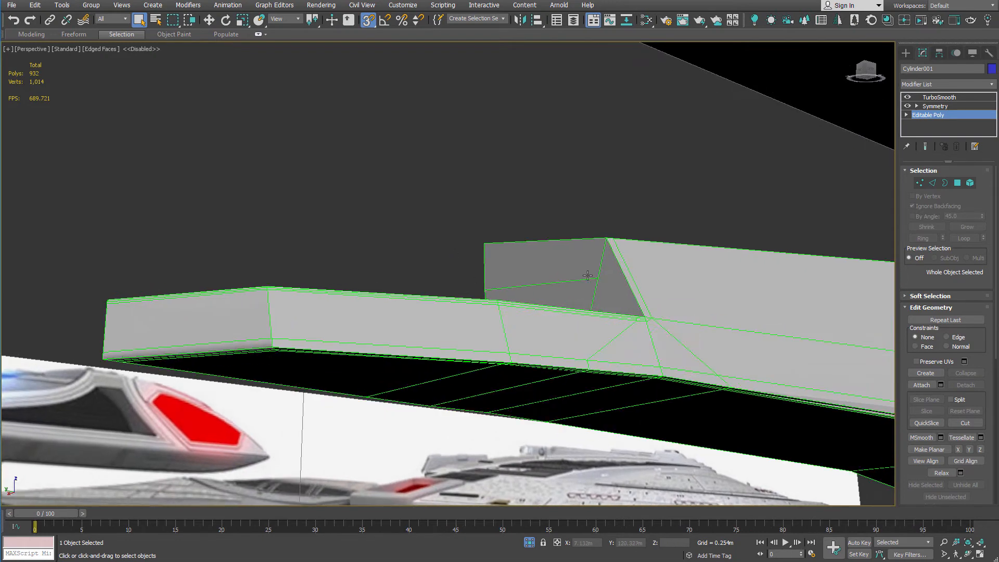
middle_drag(588, 275, 478, 252)
scroll(479, 253, up, 5)
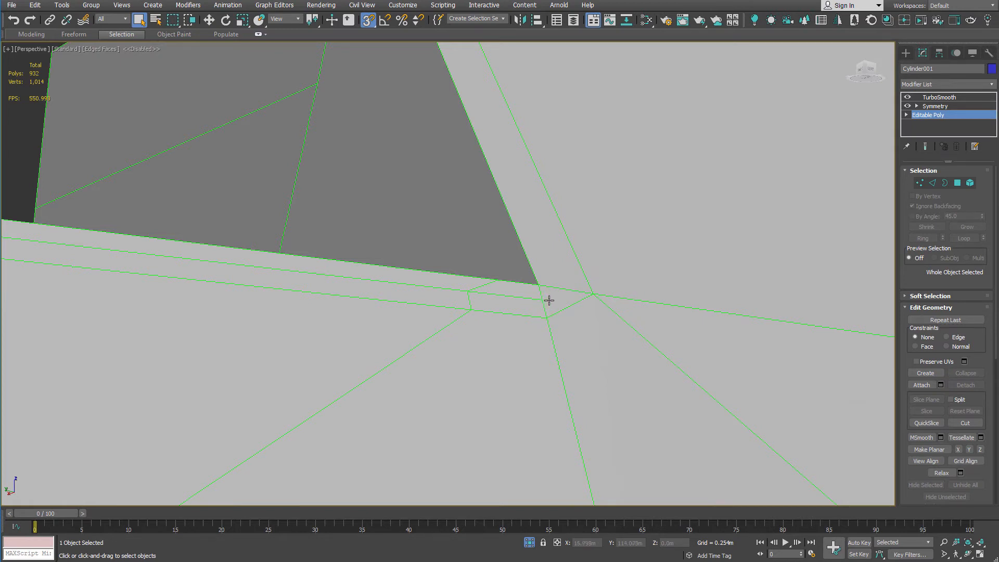
alt+middle_drag(547, 304, 544, 300)
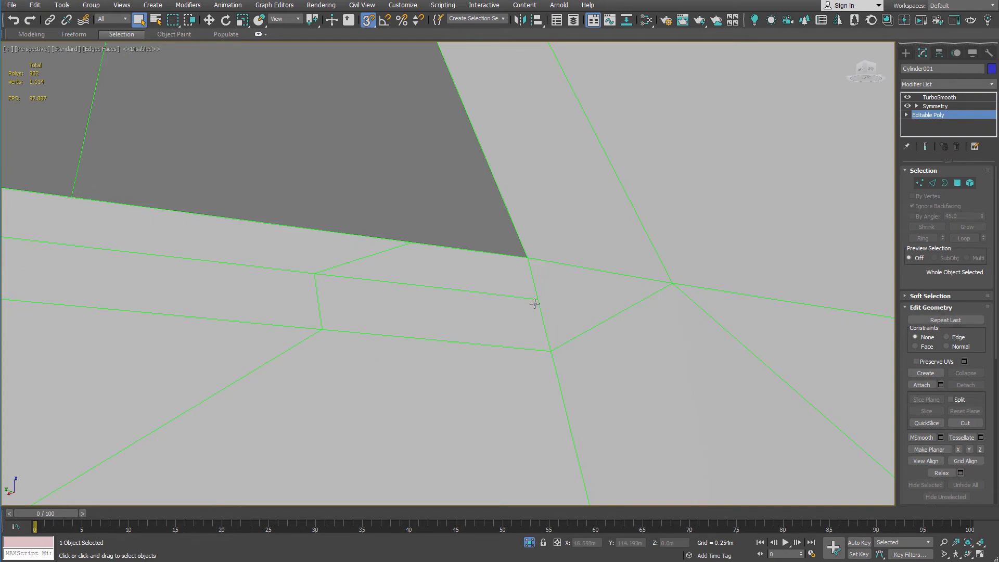
scroll(540, 295, down, 3)
scroll(551, 296, down, 2)
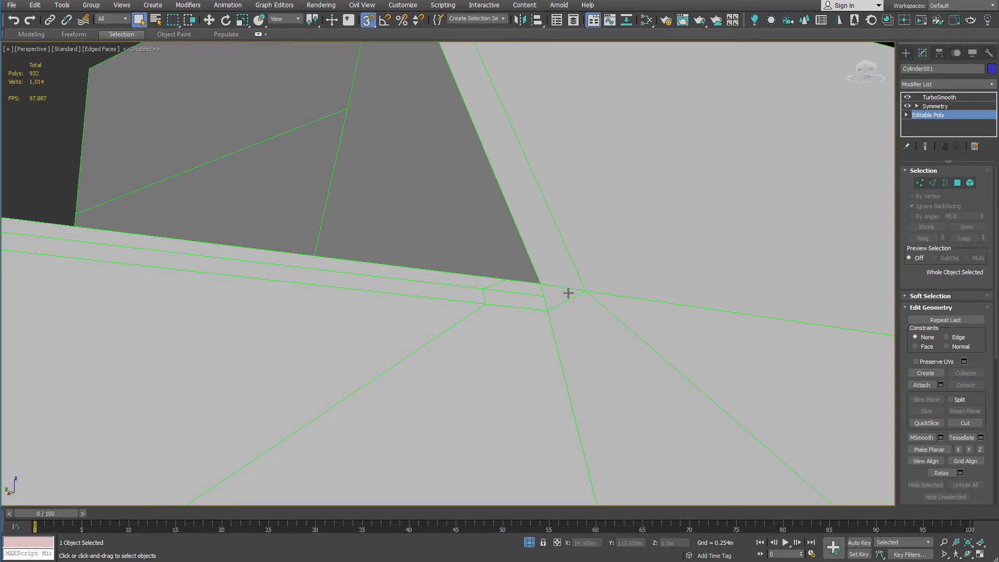
scroll(568, 293, down, 3)
scroll(573, 297, up, 2)
scroll(597, 278, down, 2)
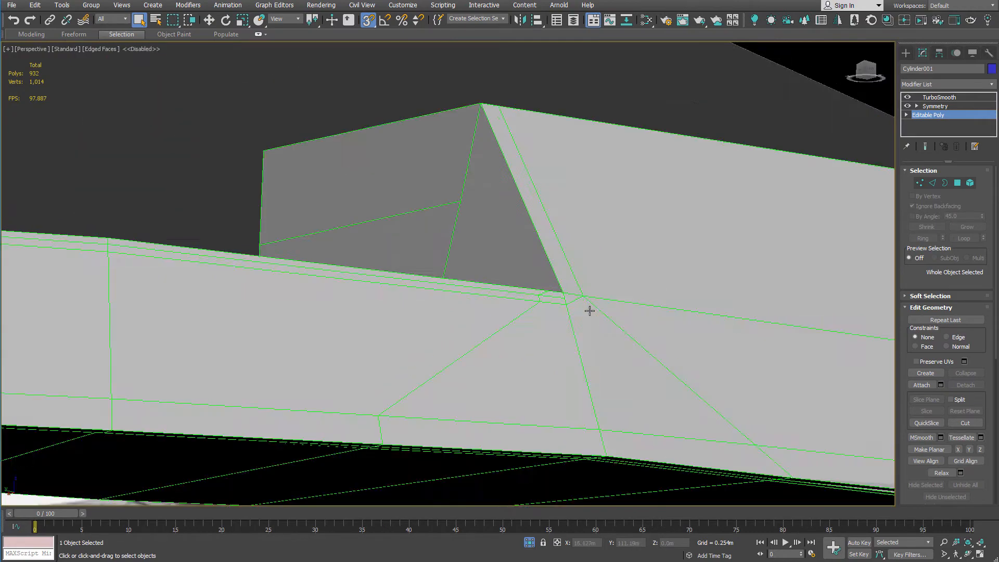
scroll(589, 311, down, 6)
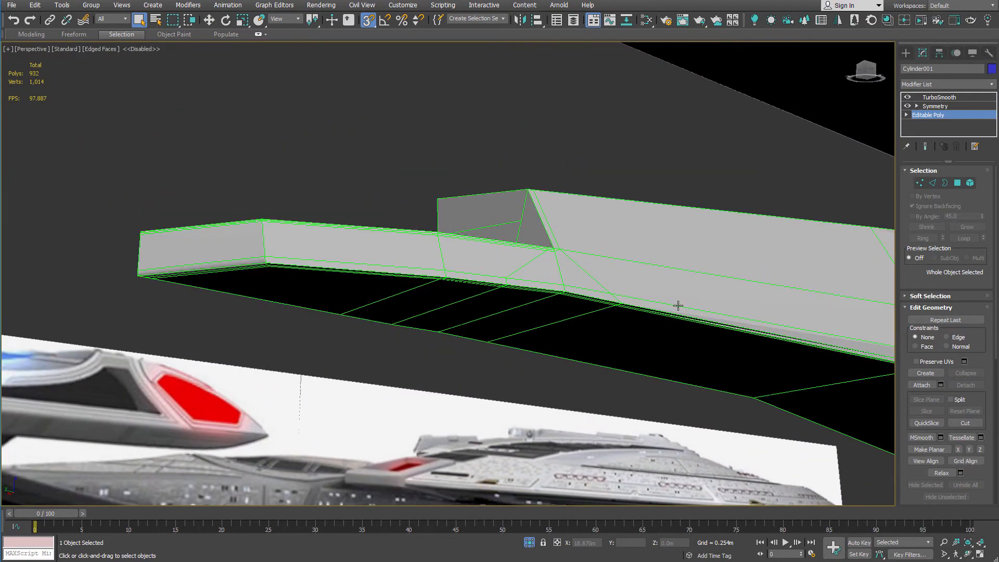
Examine the narrow support edges along the hull's lower edge, from the lip to the first bend of the underside
middle_drag(678, 306, 361, 172)
middle_drag(816, 331, 880, 382)
middle_drag(312, 155, 427, 190)
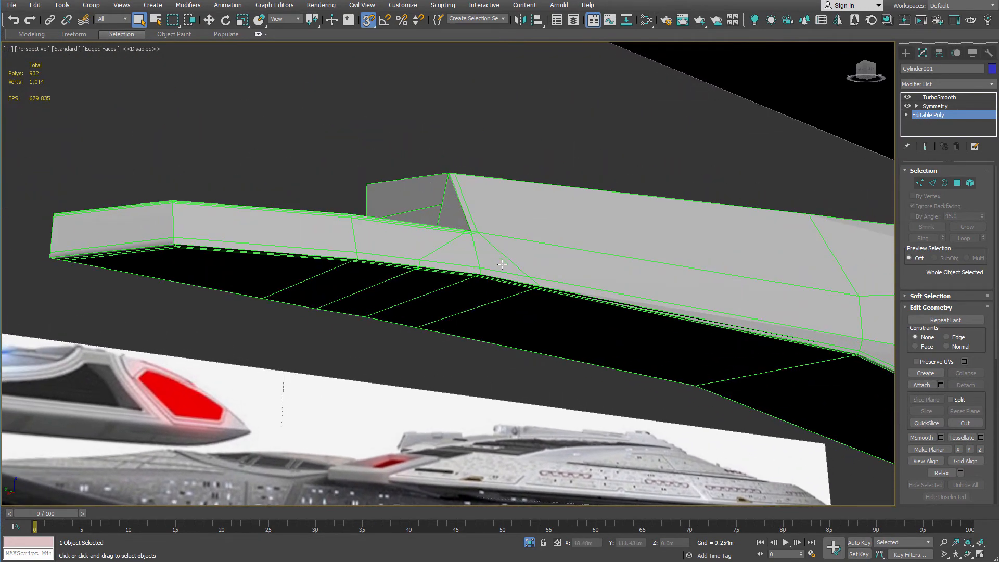
scroll(501, 264, up, 2)
scroll(675, 301, down, 2)
middle_drag(676, 301, 346, 167)
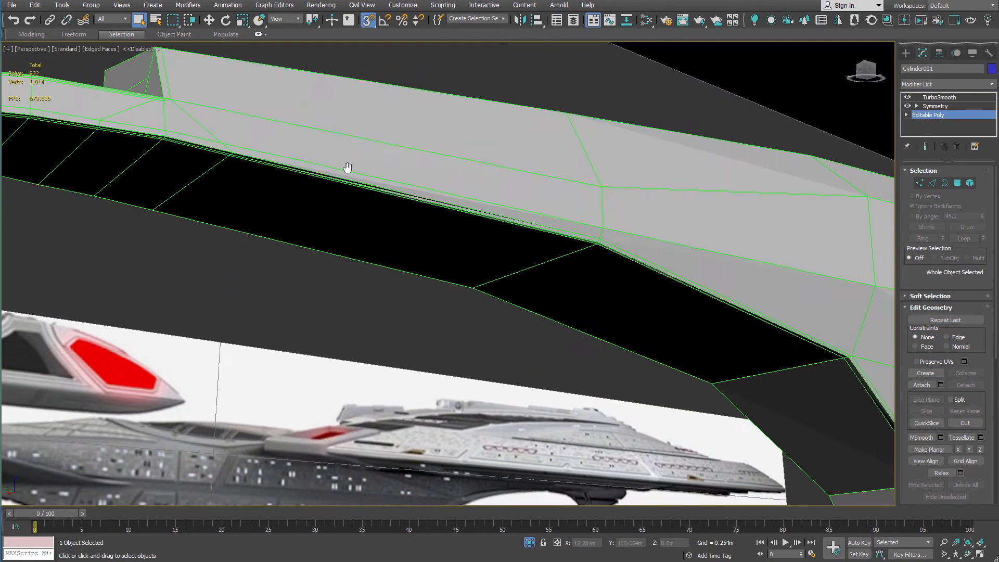
scroll(355, 173, down, 1)
scroll(489, 216, up, 2)
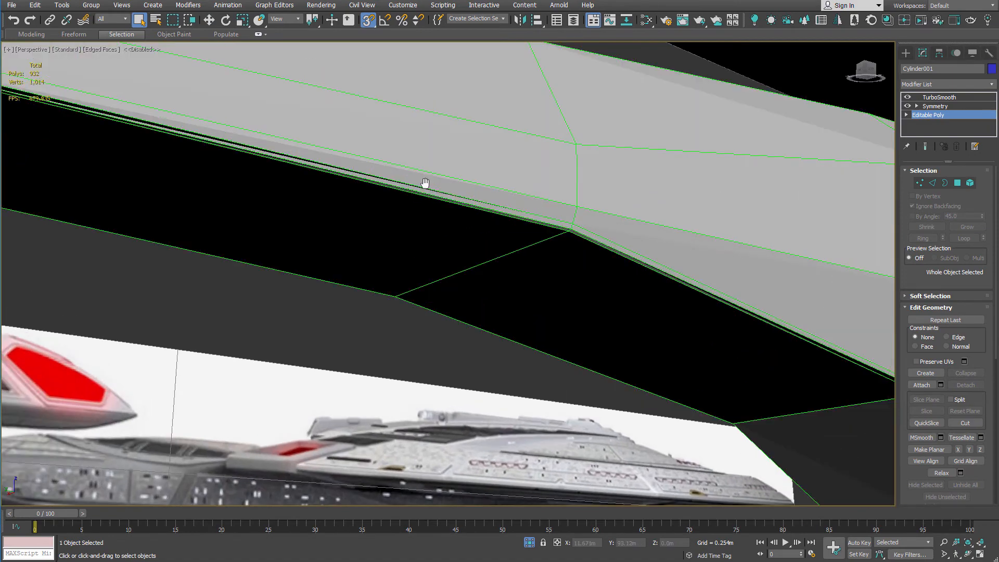
middle_drag(425, 183, 578, 252)
scroll(498, 205, down, 1)
scroll(379, 222, up, 2)
scroll(389, 235, down, 1)
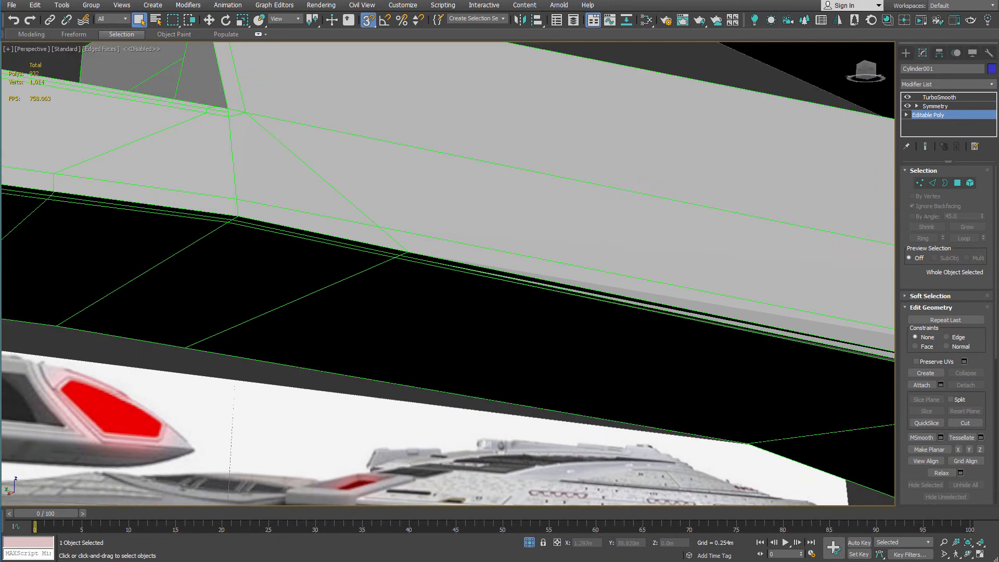
Select the edge loop along the lower edge of the lip and hull, and trace it to its end at the underside bend
click(931, 186)
middle_drag(645, 174, 398, 80)
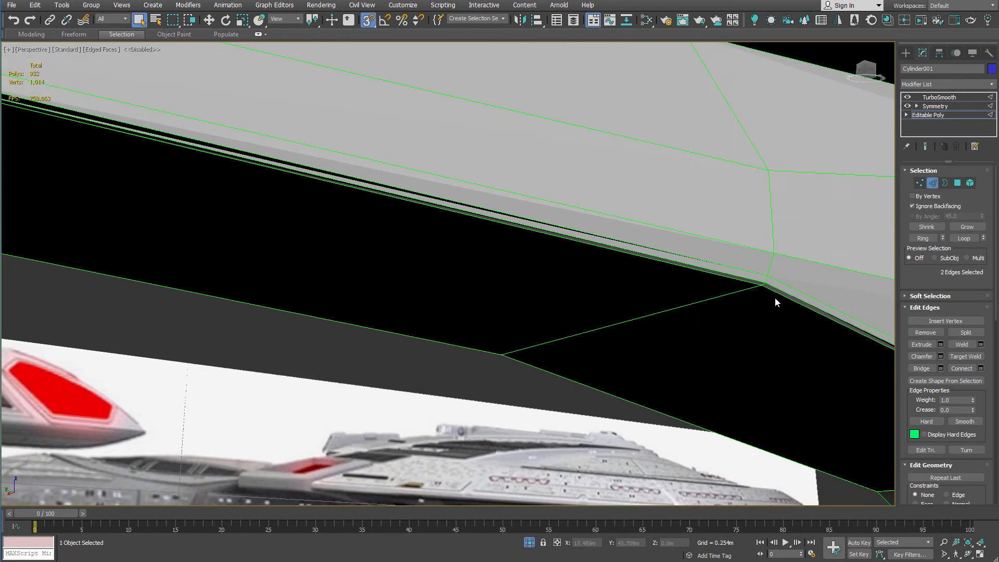
click(759, 272)
scroll(684, 260, down, 2)
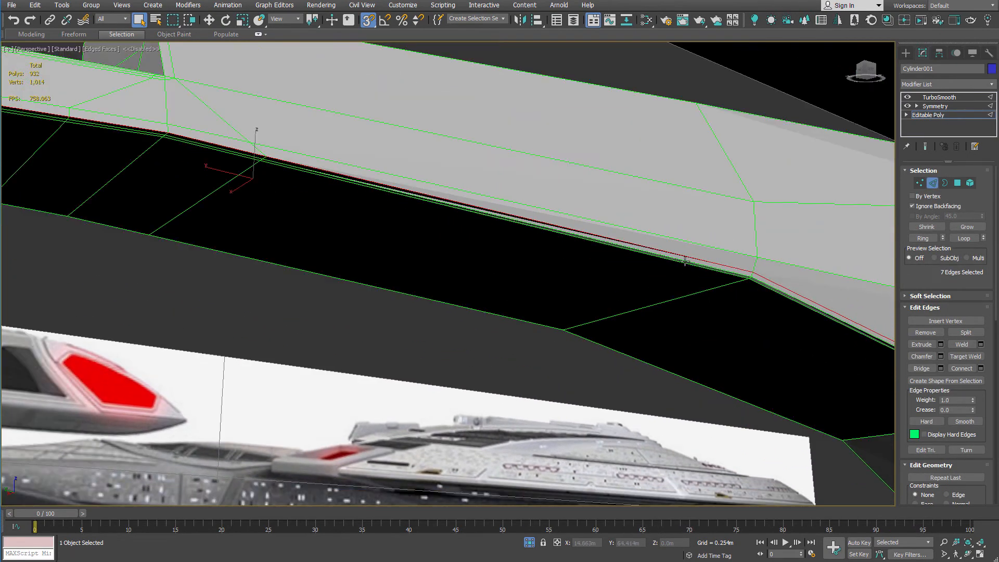
scroll(727, 259, down, 4)
scroll(324, 259, up, 4)
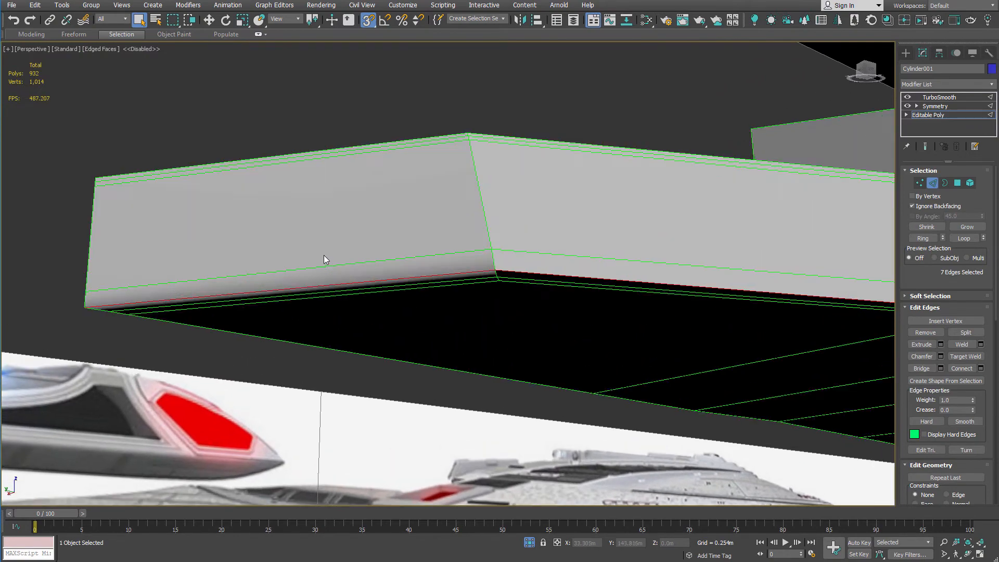
scroll(381, 259, down, 1)
scroll(381, 260, down, 3)
middle_drag(763, 282, 260, 138)
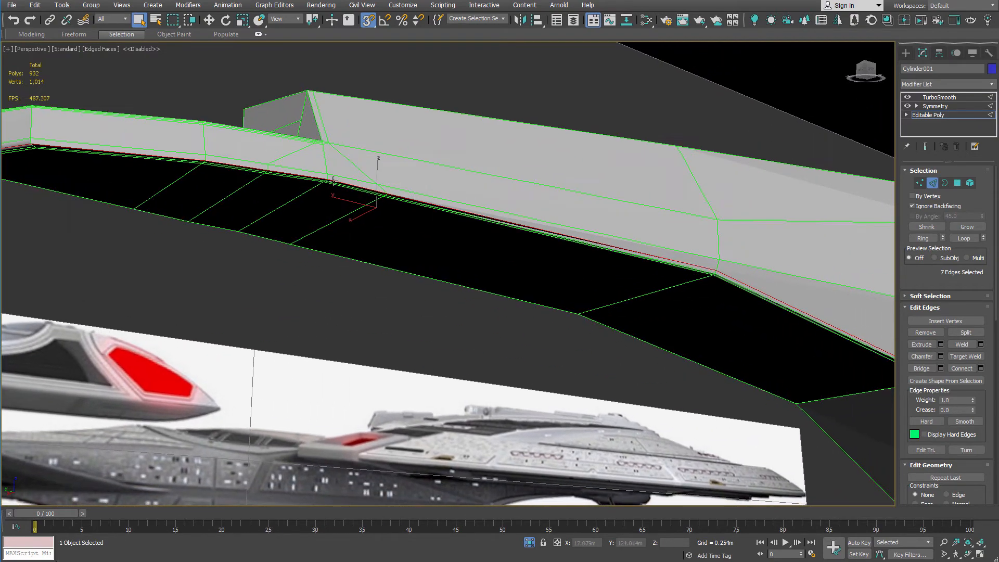
middle_drag(180, 150, 267, 182)
scroll(545, 245, up, 6)
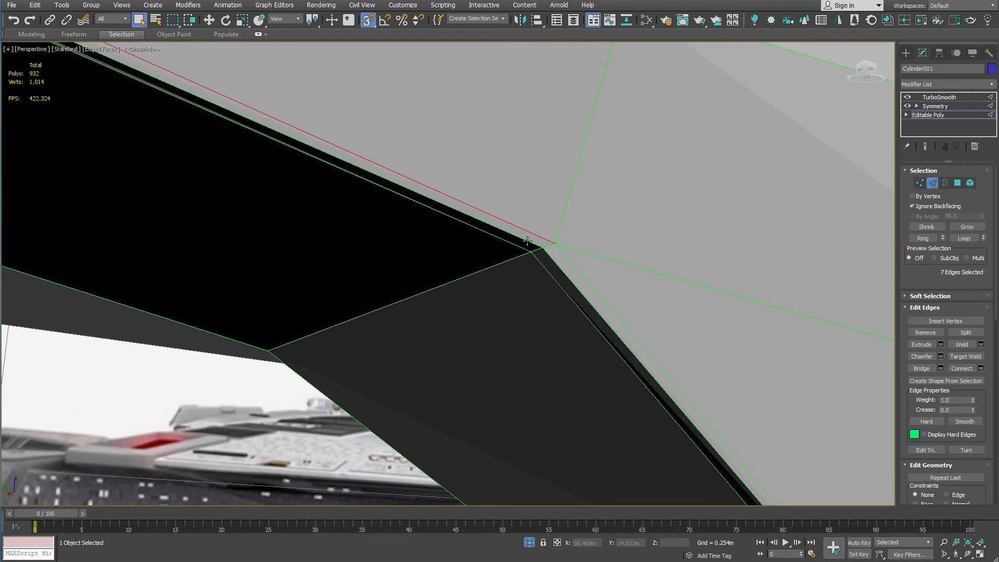
scroll(533, 249, up, 2)
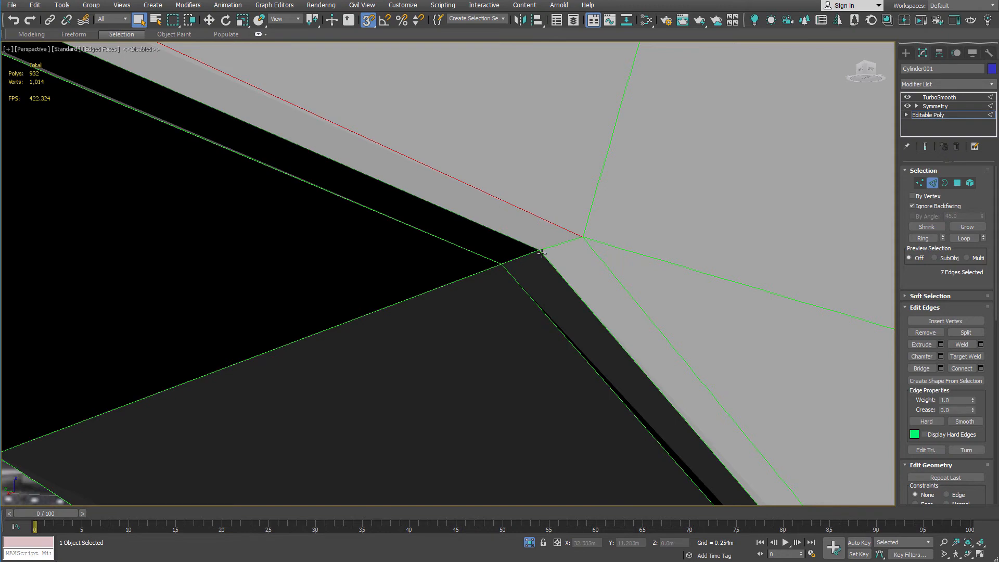
scroll(581, 231, down, 2)
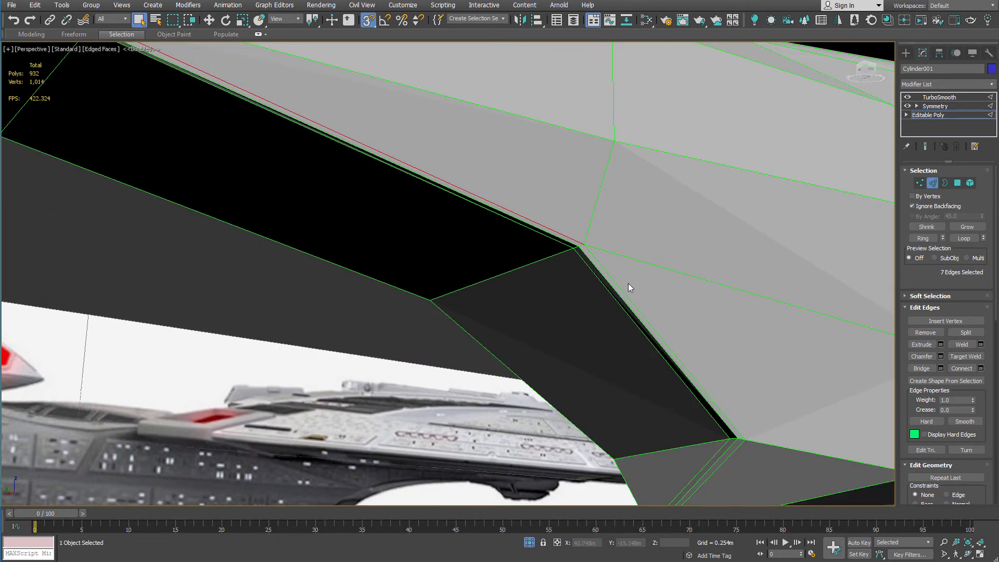
Leave edge editing and show the smoothed end result on the hull's underside while staying on the base mesh
scroll(572, 291, down, 3)
mouse_move(544, 203)
alt+middle_down()
mouse_move(558, 185)
mouse_move(558, 206)
alt+middle_up()
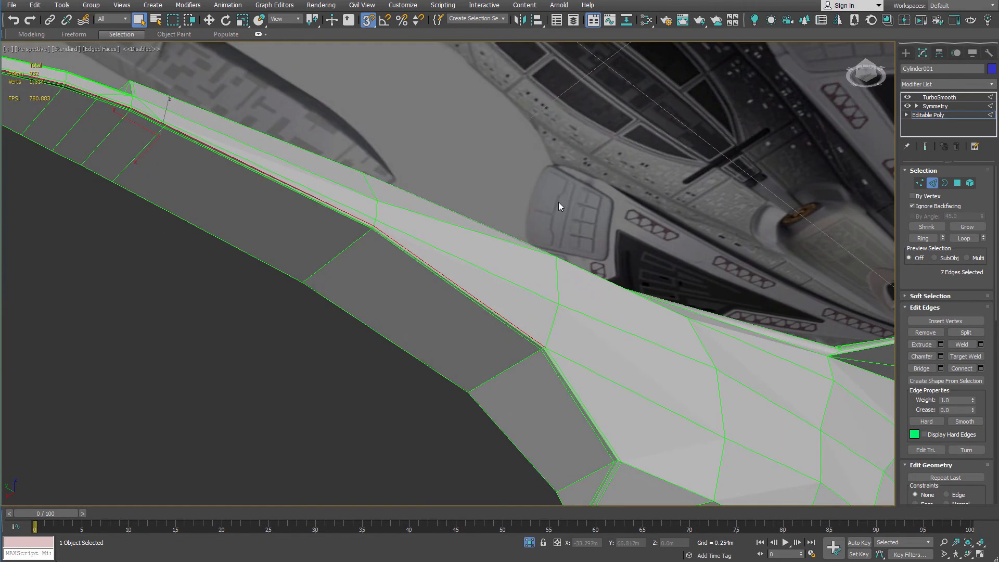
click(935, 185)
click(925, 147)
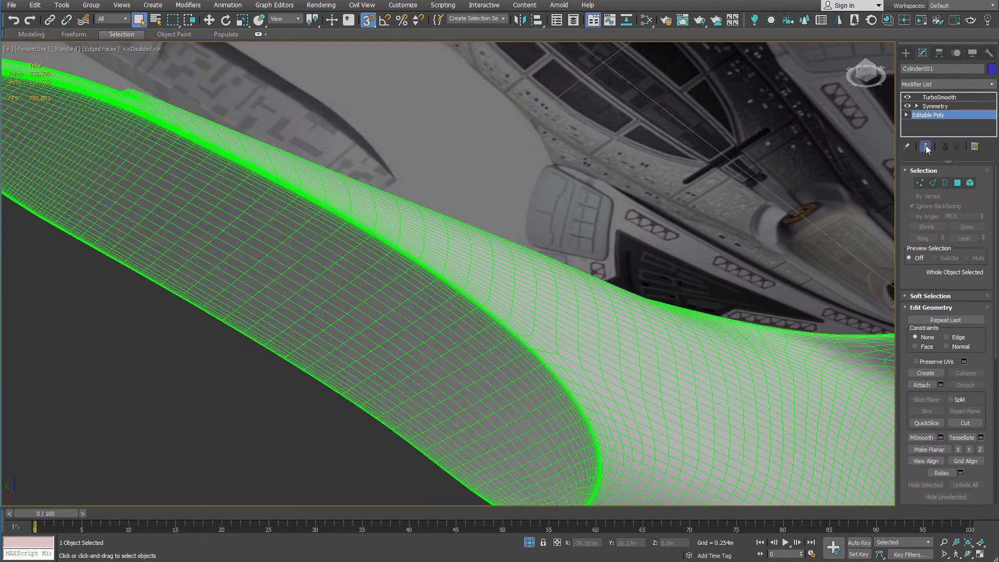
Hide the mesh edges and inspect the smoothed stern lip and its rounded rim up close for shading flaws
key(F4)
mouse_move(484, 189)
alt+middle_down()
mouse_move(529, 174)
mouse_move(563, 213)
mouse_move(538, 173)
alt+middle_up()
scroll(529, 174, down, 5)
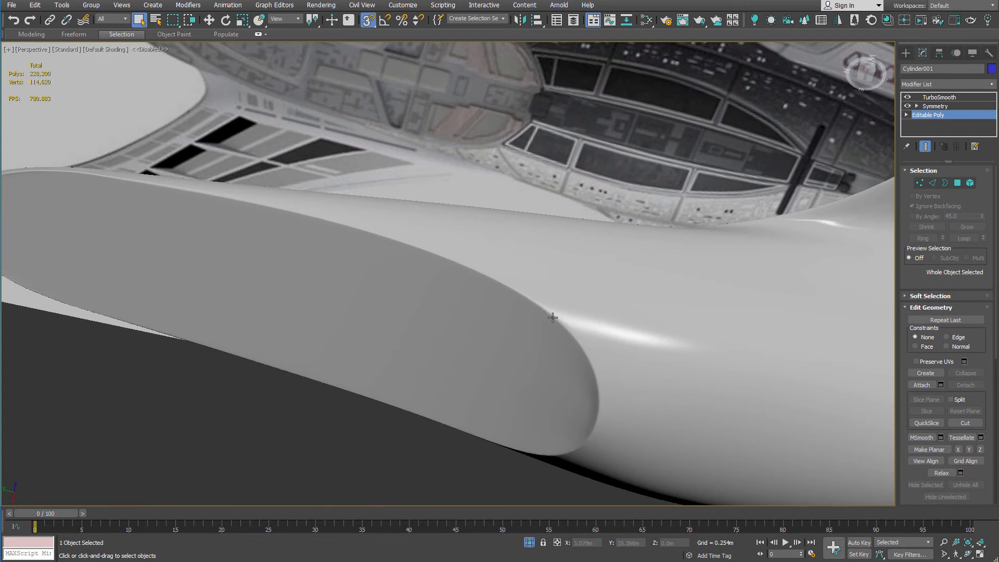
alt+middle_drag(313, 193, 461, 214)
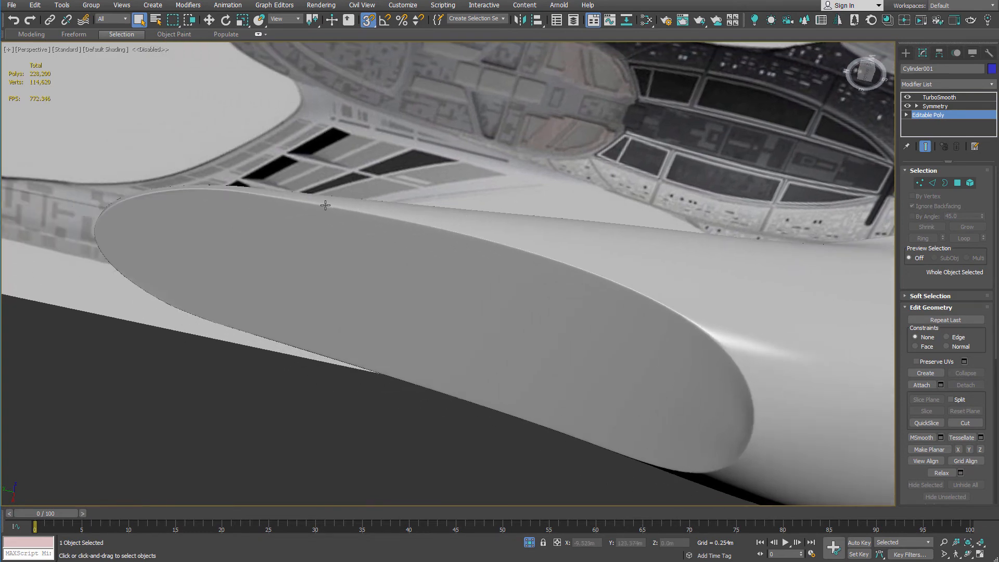
middle_drag(325, 205, 505, 245)
middle_drag(504, 244, 511, 340)
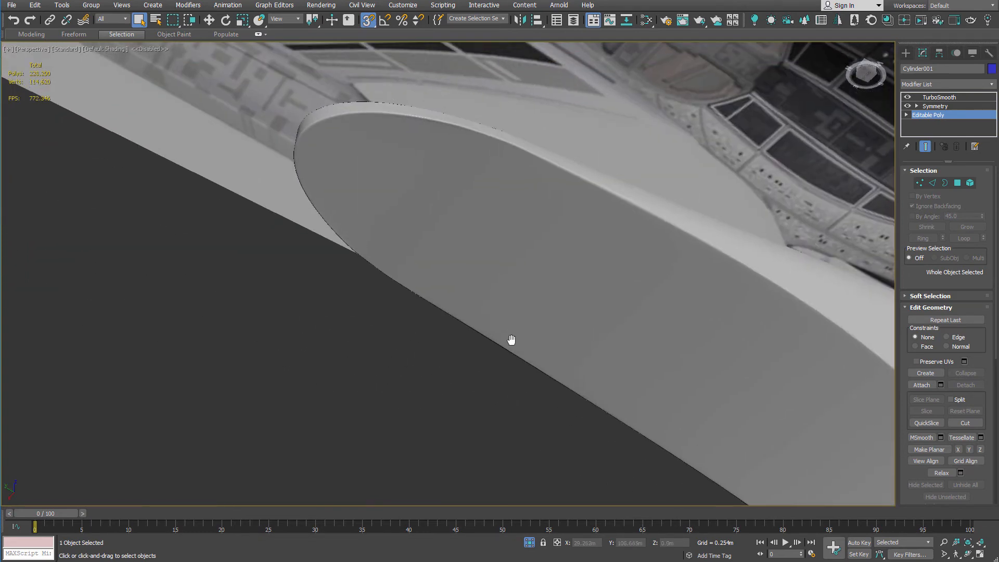
scroll(468, 118, up, 4)
scroll(468, 120, down, 2)
alt+middle_drag(468, 120, 476, 140)
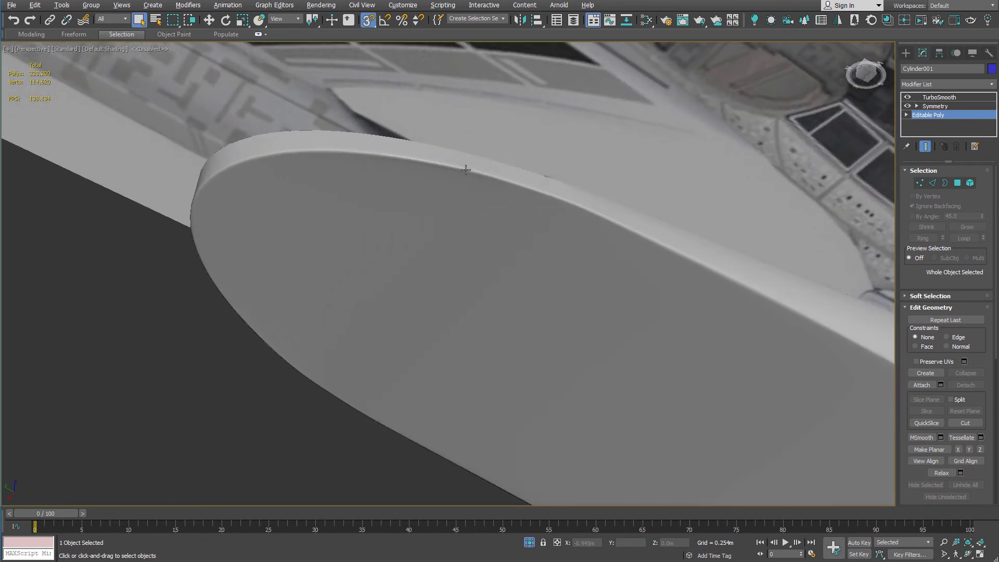
scroll(373, 163, down, 2)
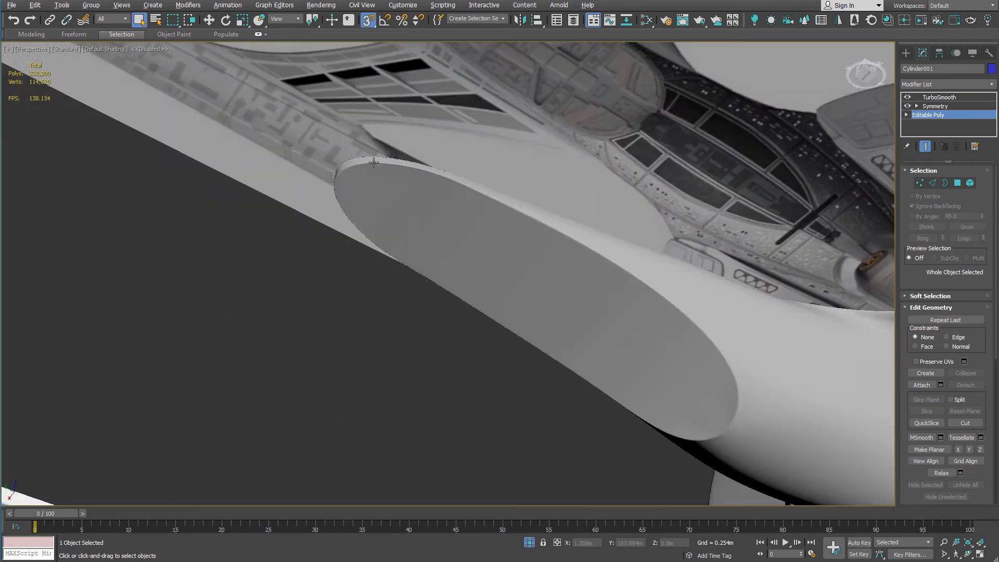
scroll(395, 165, up, 4)
Review the whole smoothed ship from below, from the side and from above, including the hull-to-saucer transition, against the reference images
scroll(405, 172, down, 9)
alt+middle_drag(521, 228, 463, 257)
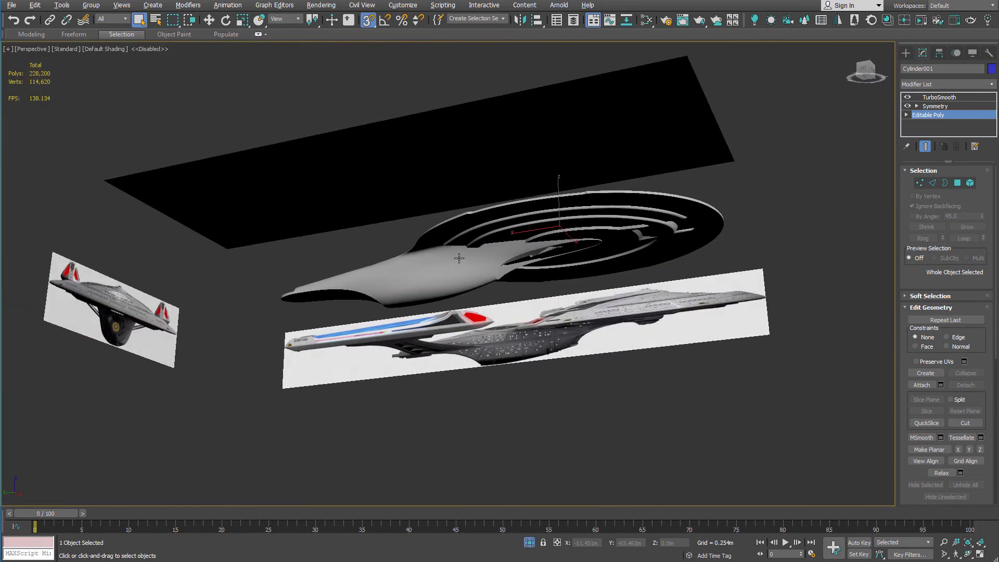
scroll(475, 262, up, 4)
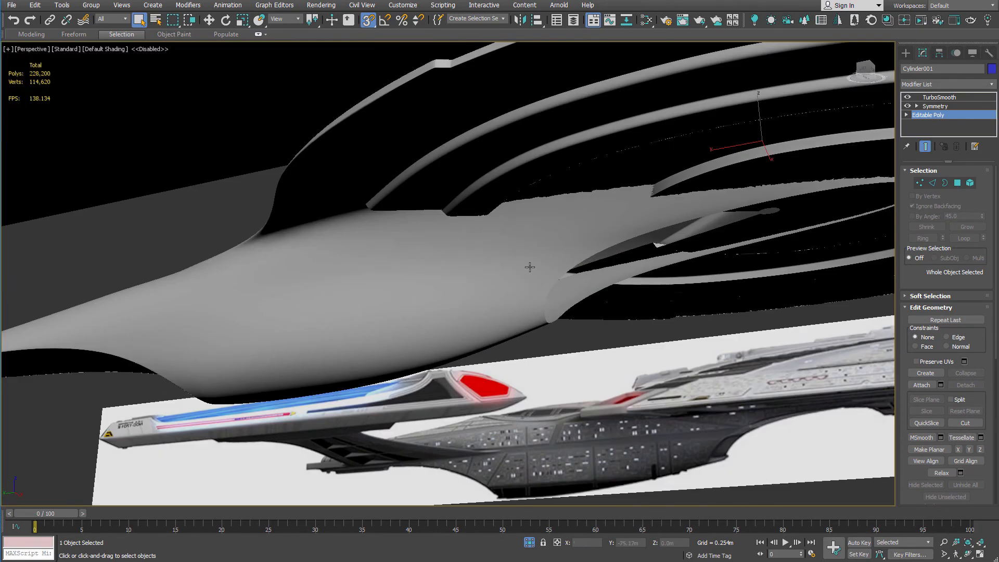
alt+middle_drag(496, 233, 430, 245)
alt+middle_drag(336, 213, 528, 229)
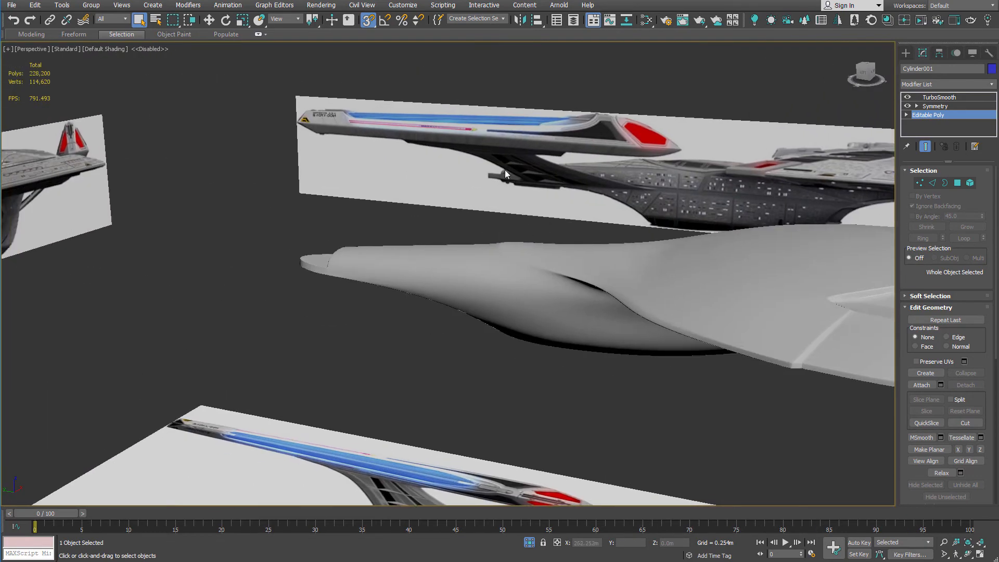
alt+middle_drag(518, 160, 366, 318)
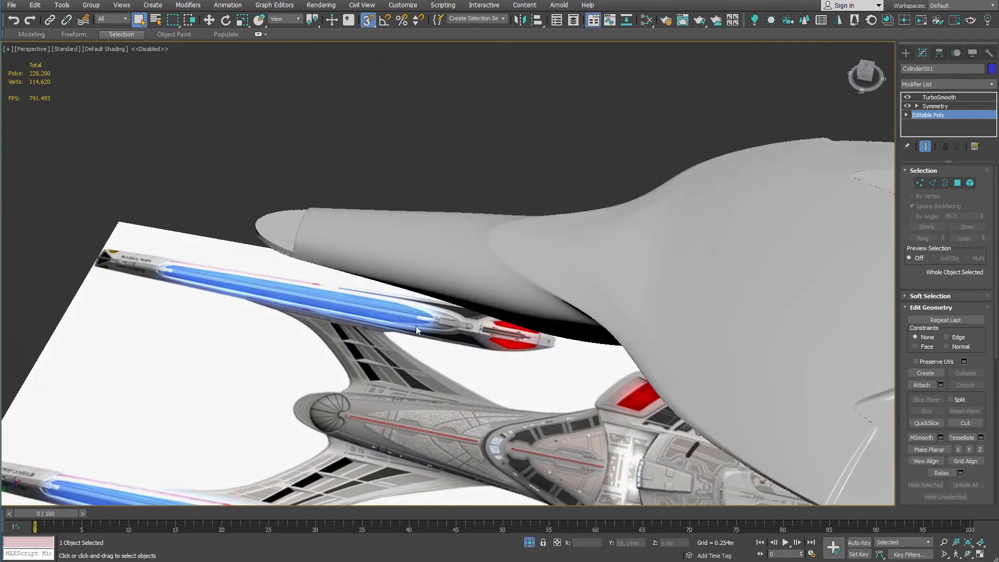
alt+middle_drag(586, 261, 419, 194)
scroll(418, 191, down, 1)
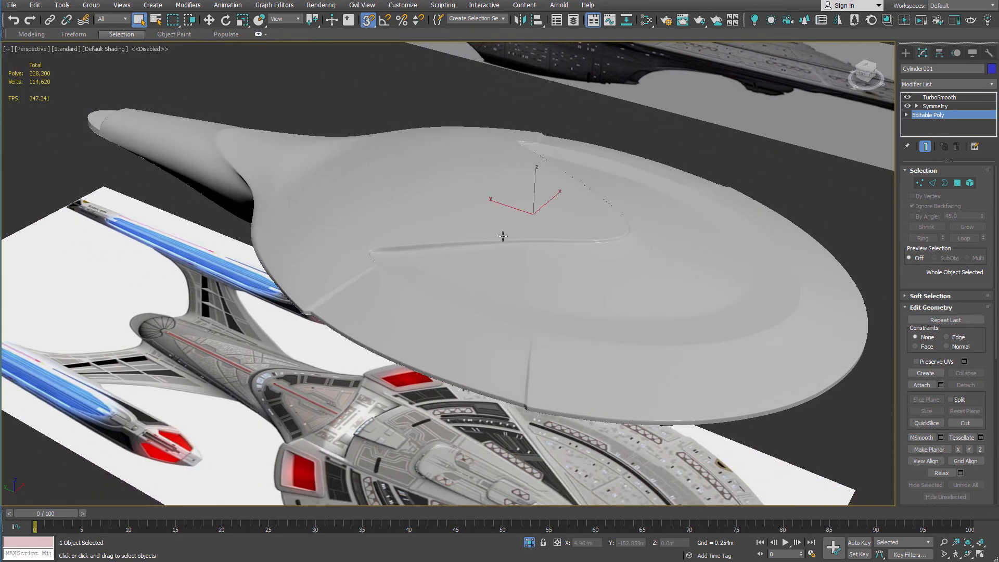